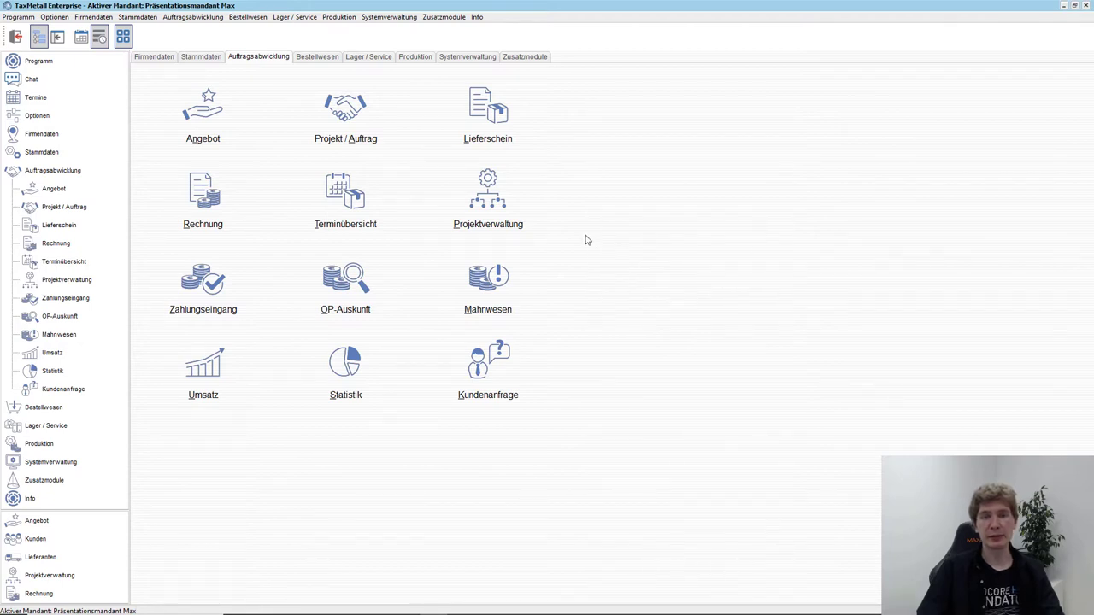
- Create a new project in Projektverwaltung with the number RCycl1 and the description Recyclinganlage
click(506, 206)
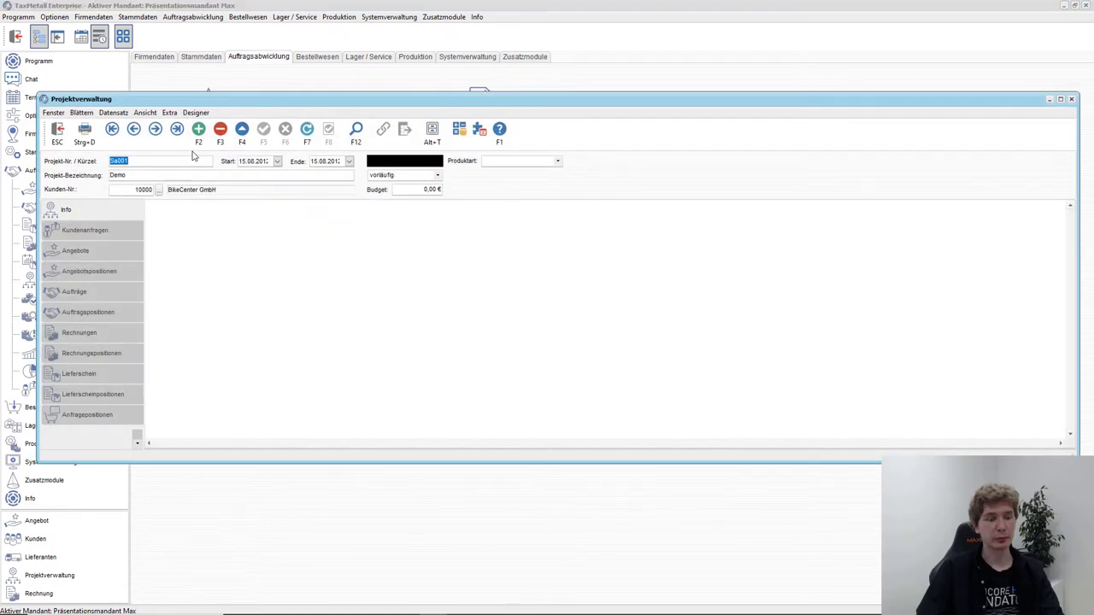
click(198, 129)
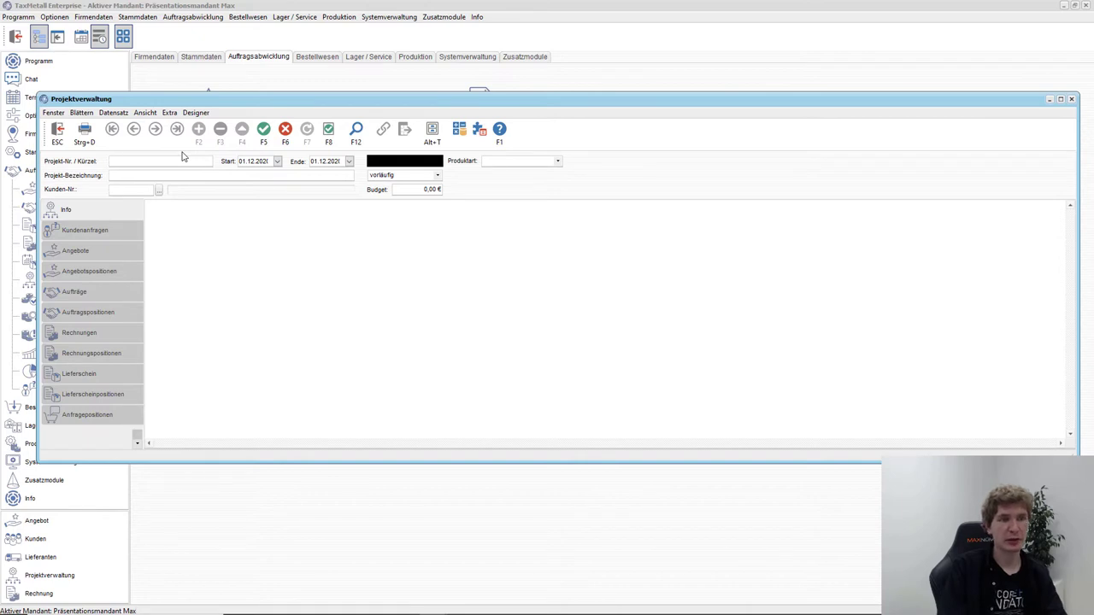
text(RCycl)
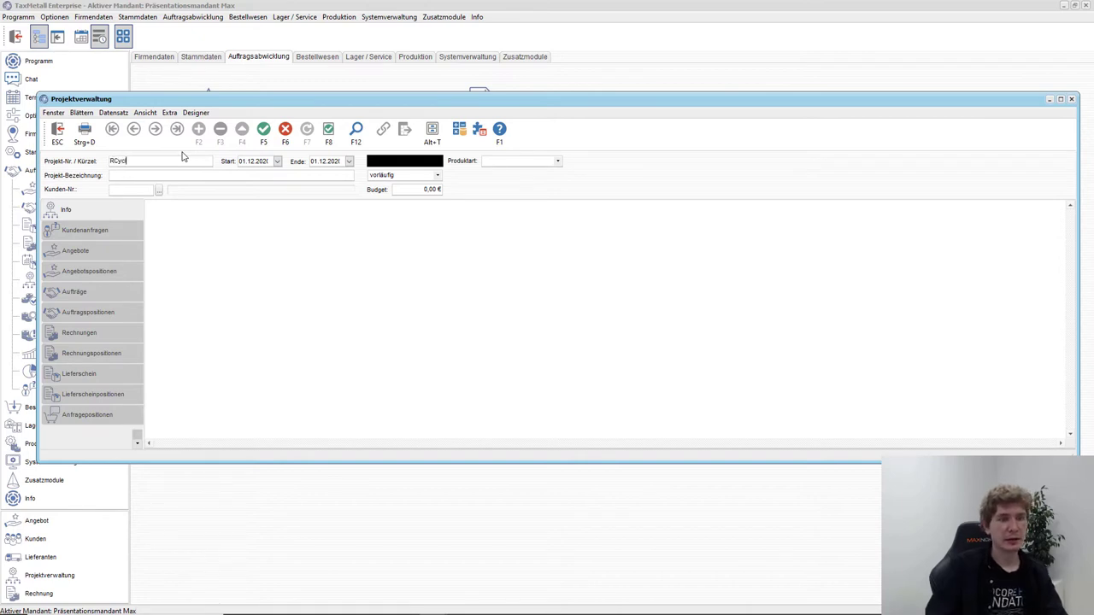
text(1)
key(Tab)
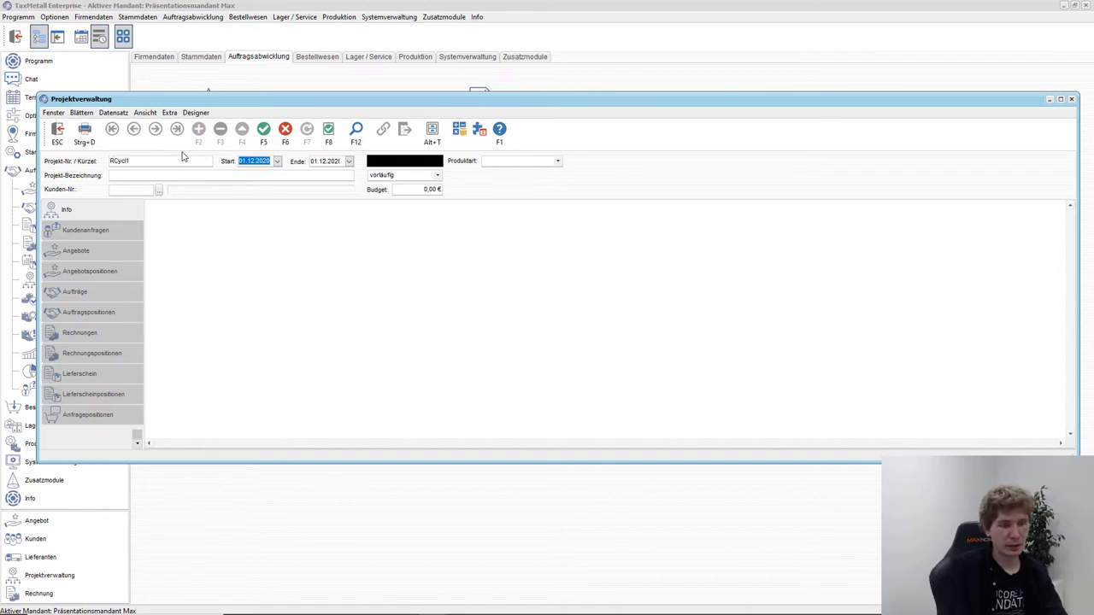
click(196, 174)
text(Rec)
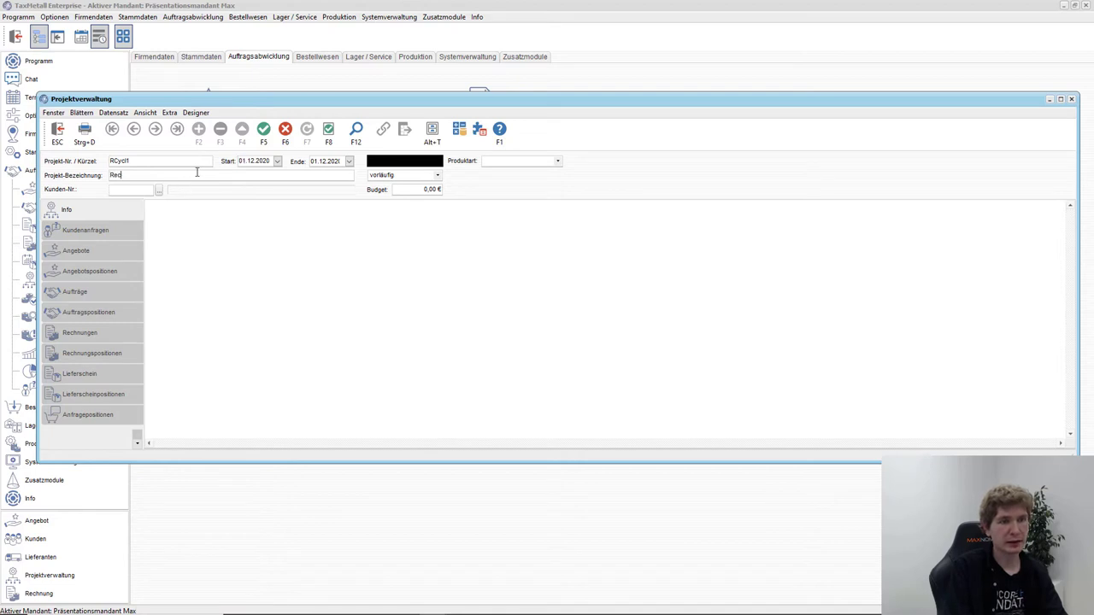
text(yclinganlage)
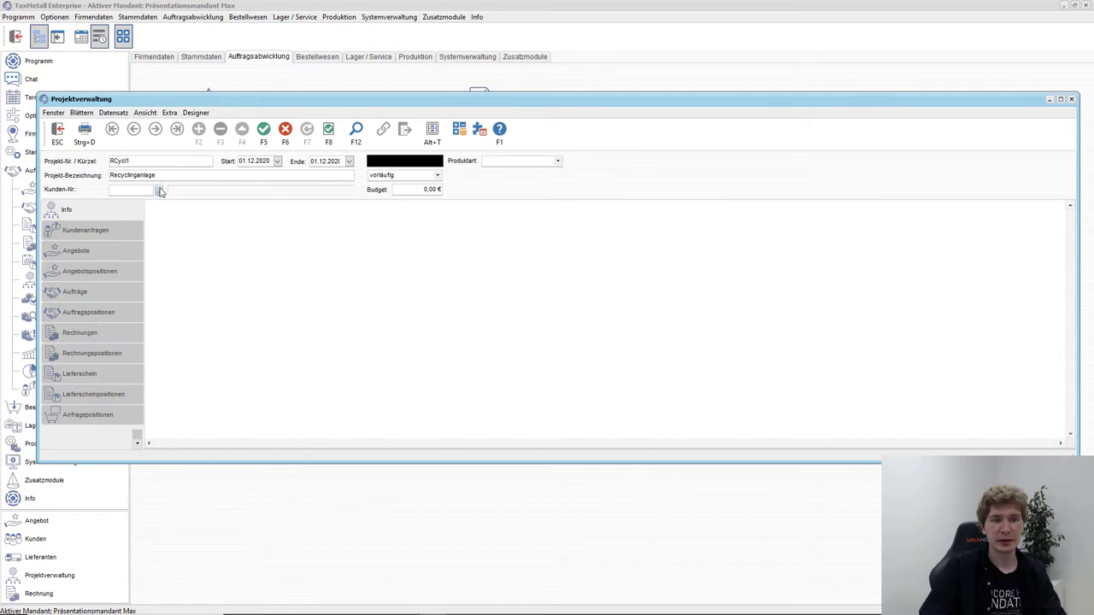
- Assign the customer Rad & Tat GmbH to the new project and save the project record
click(159, 190)
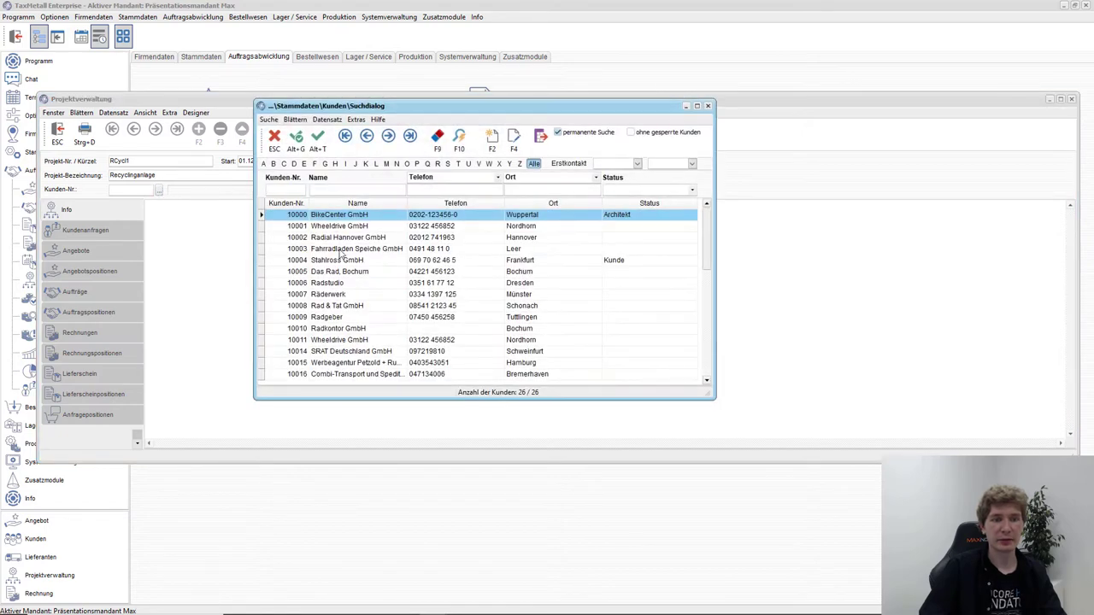
click(348, 310)
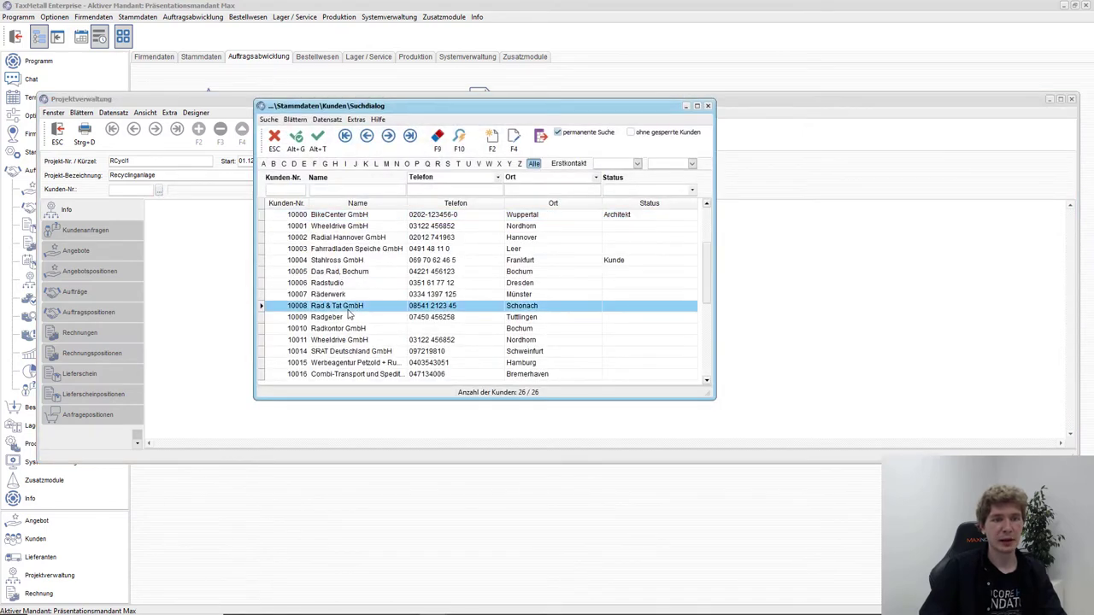
double_click(348, 310)
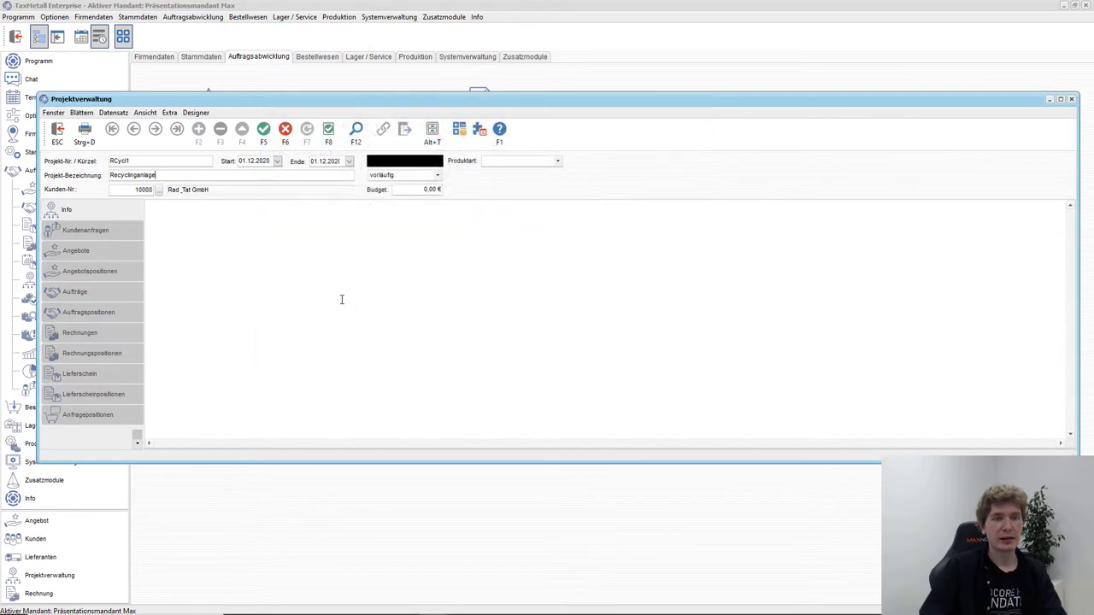
click(328, 130)
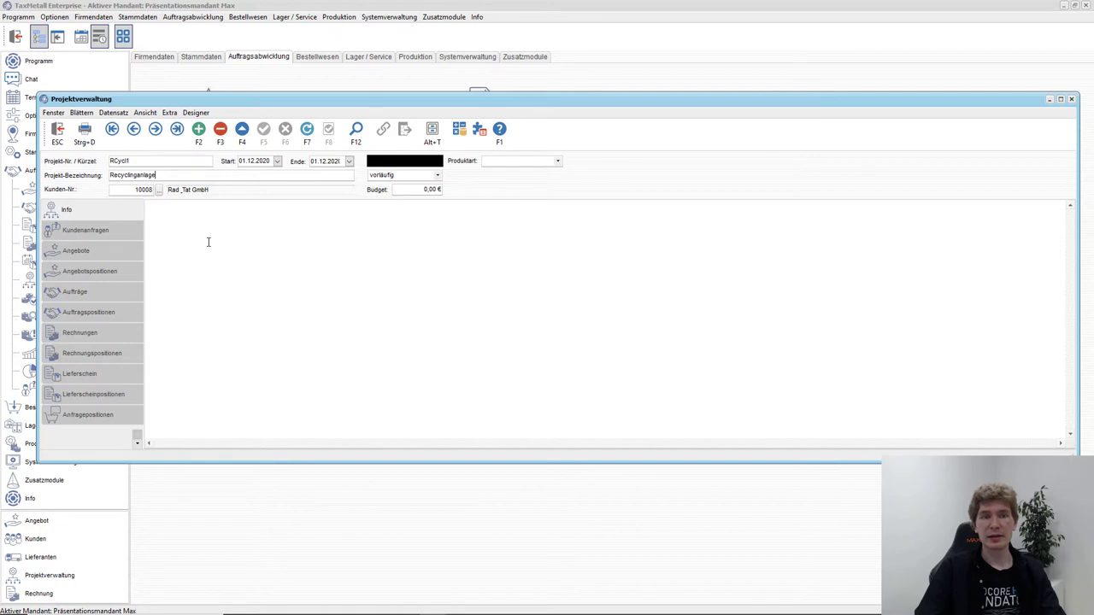
- Examine the document folders linked to project RCycl1 and close the project management
click(435, 135)
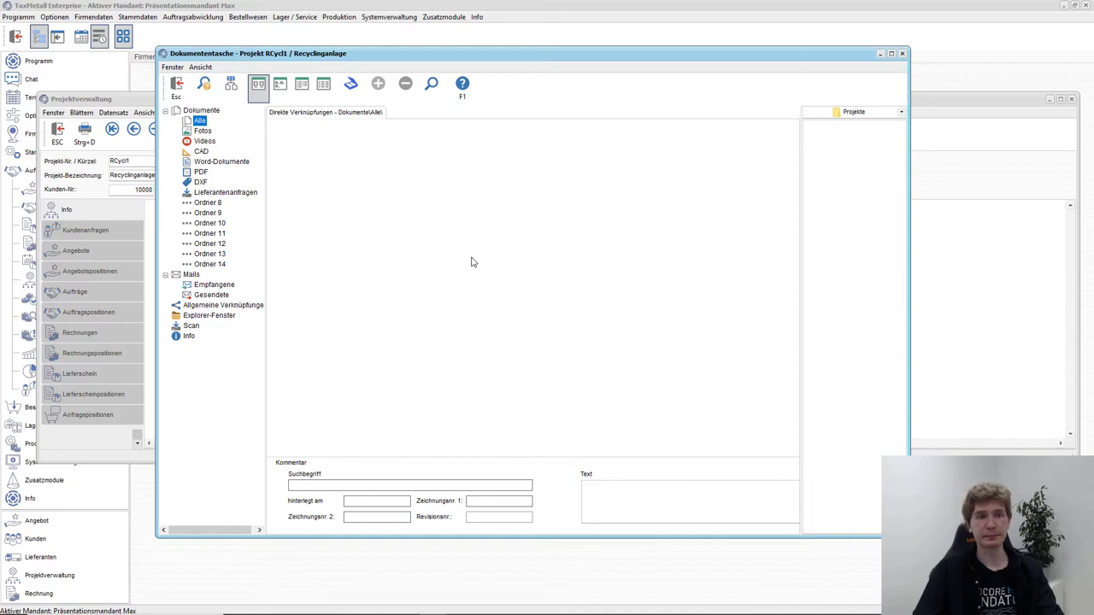
key(Escape)
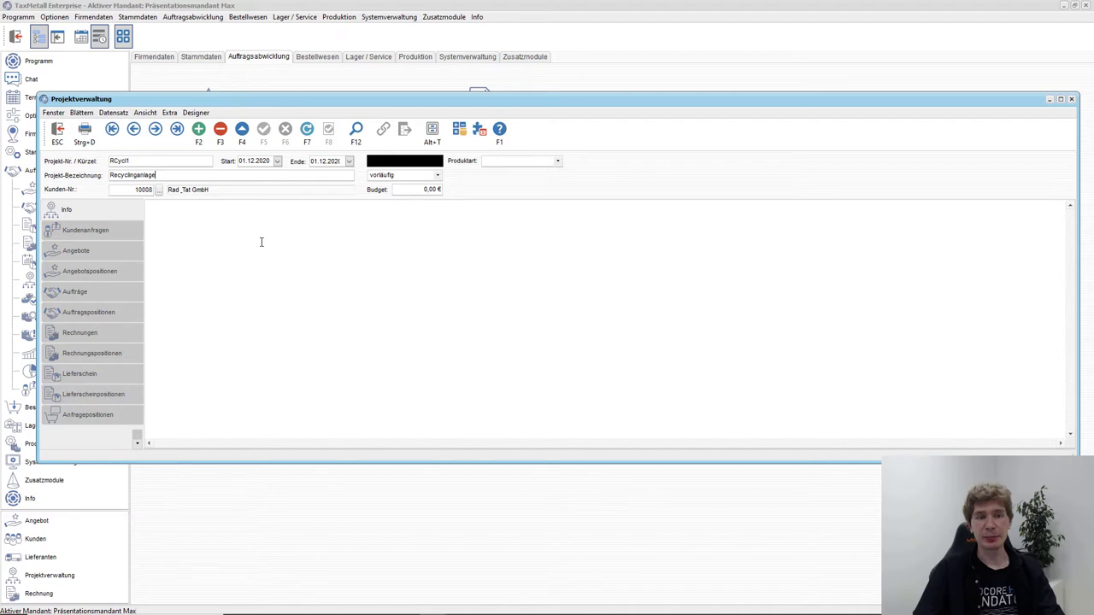
click(57, 130)
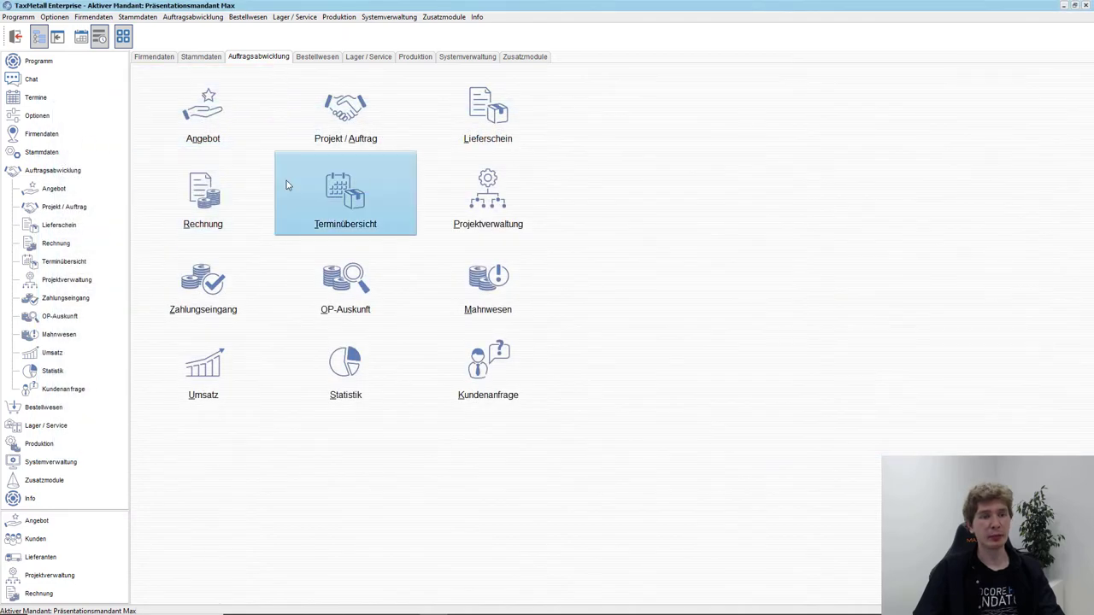
- Create a new quotation for the customer Rad & Tat GmbH
click(236, 111)
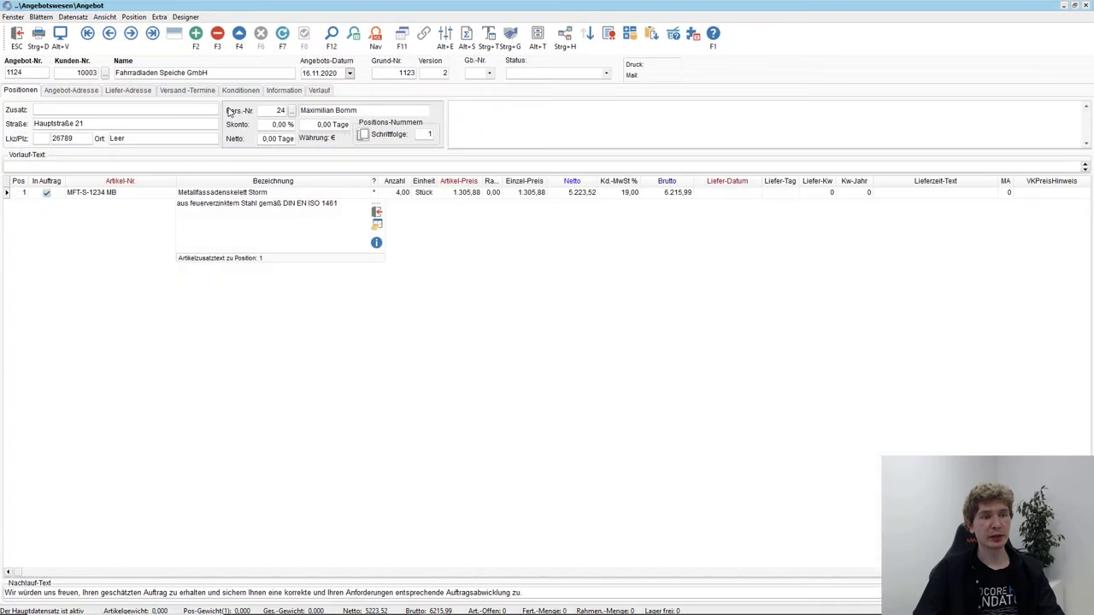
click(197, 47)
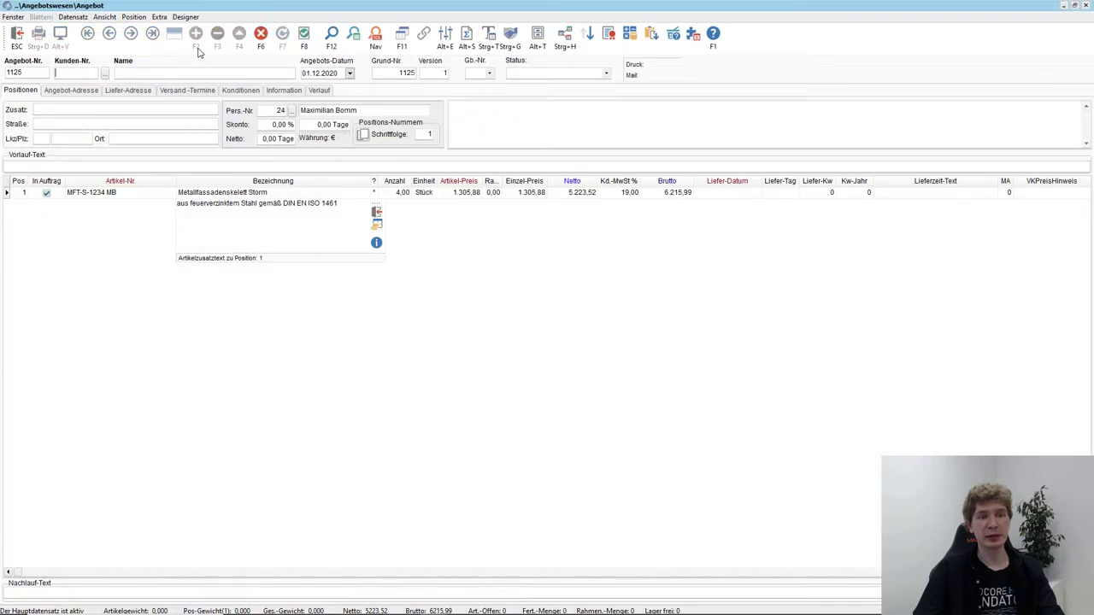
click(105, 74)
click(321, 308)
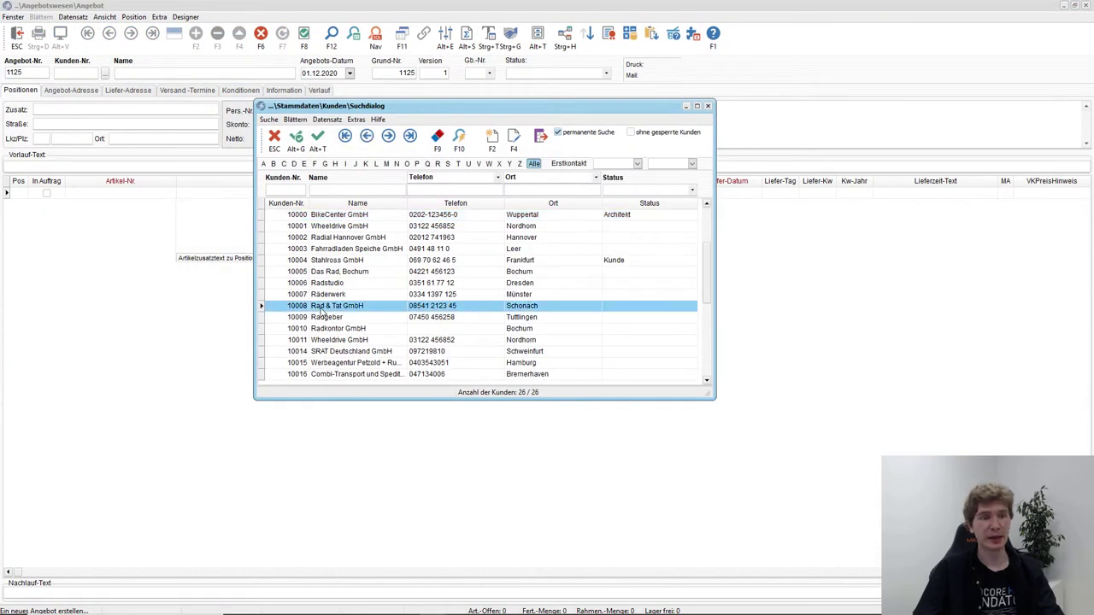
double_click(320, 309)
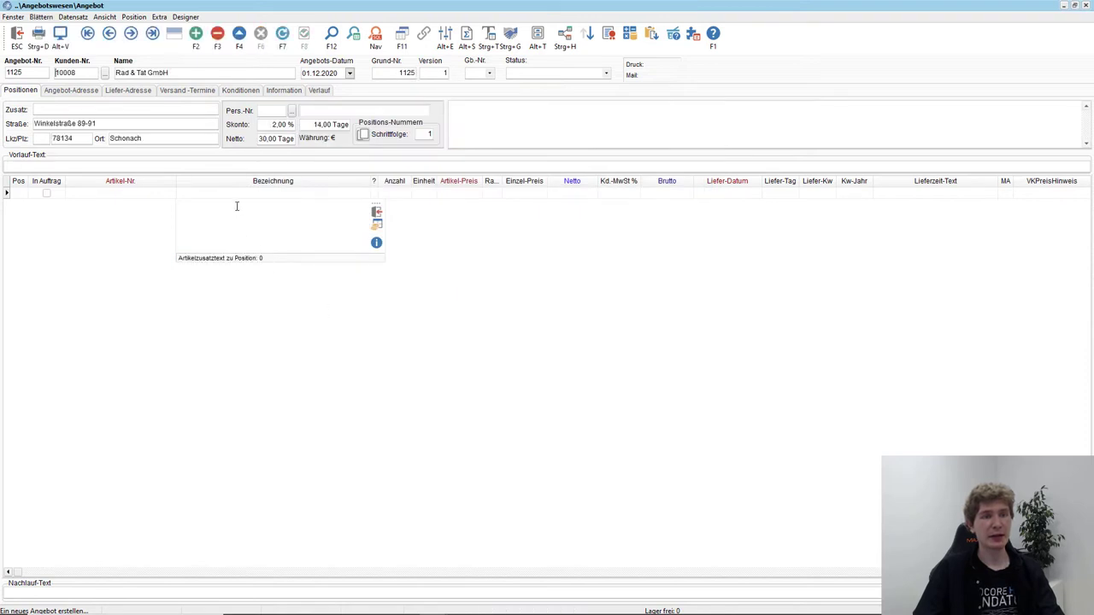
- Link the quotation to project RCycl1 in its project information
click(280, 92)
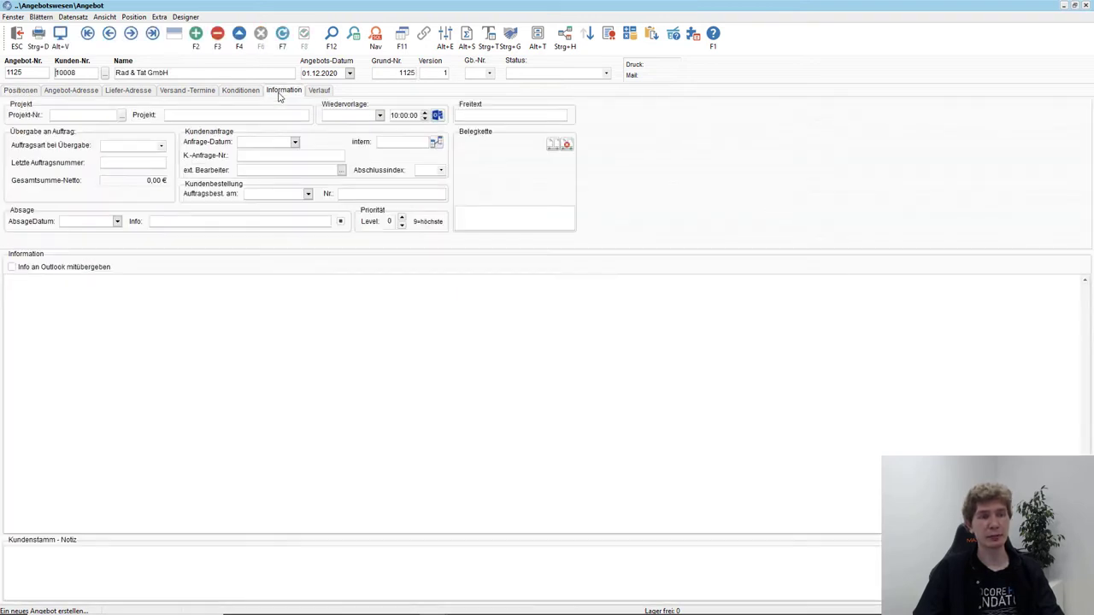
click(123, 116)
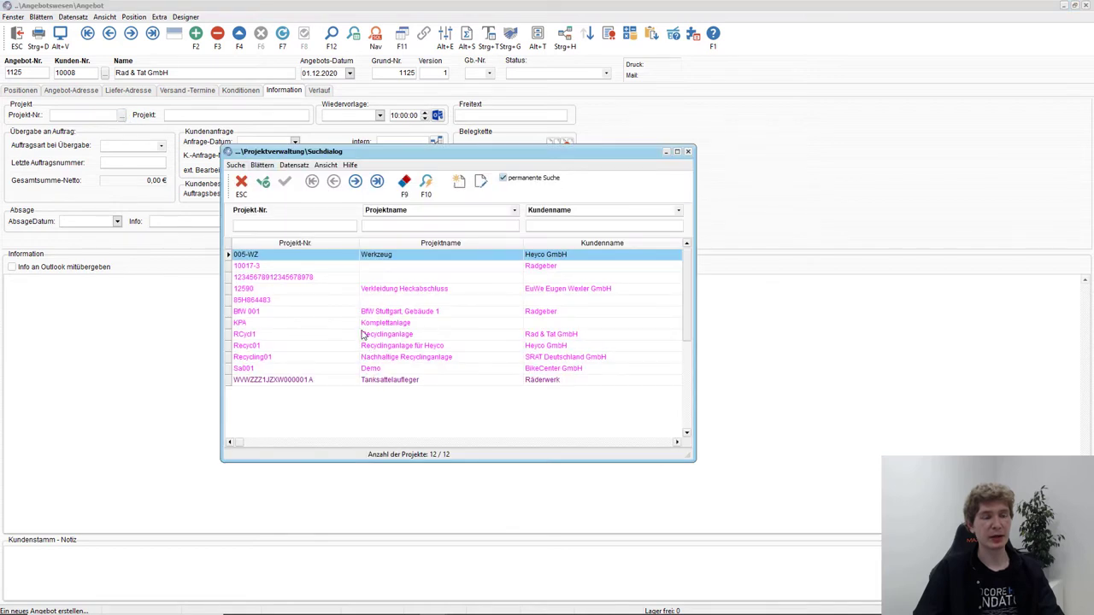
double_click(253, 335)
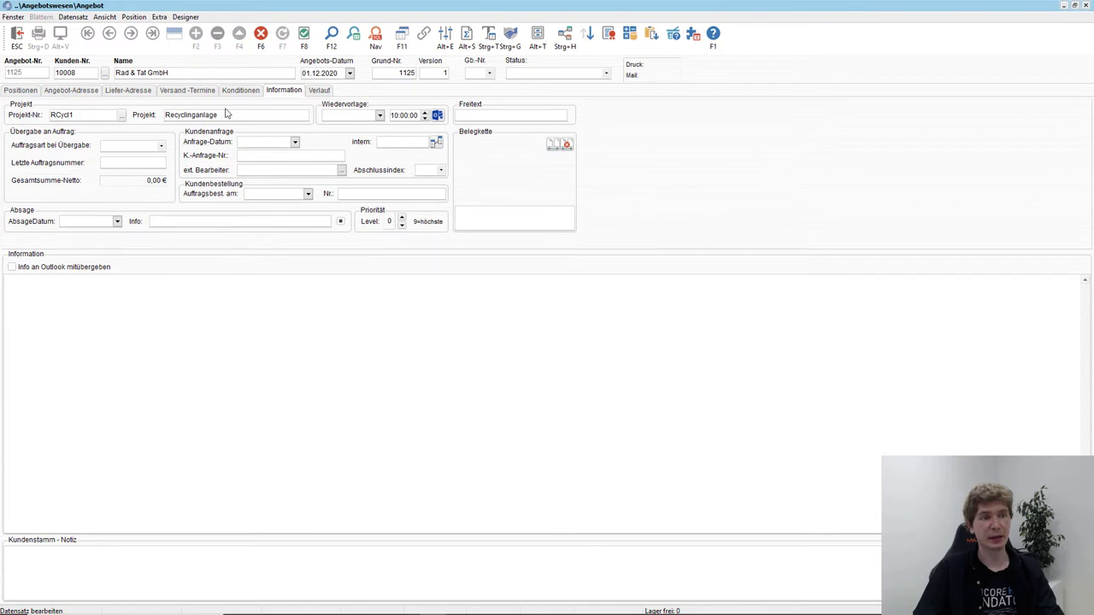
- Add a quotation position with the description Recyclinganlage and save it
click(33, 93)
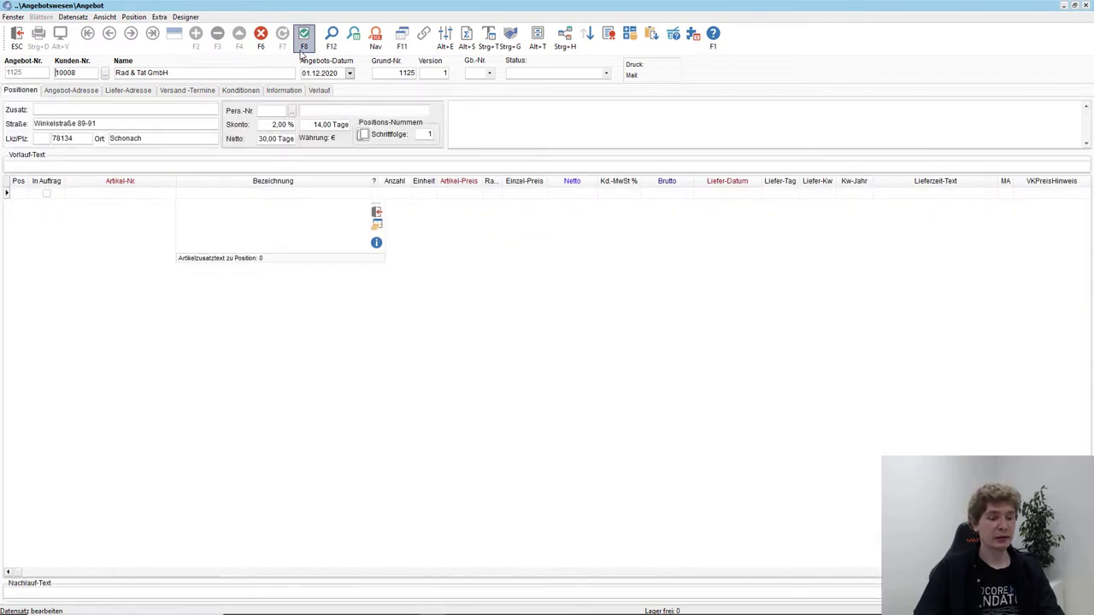
click(245, 196)
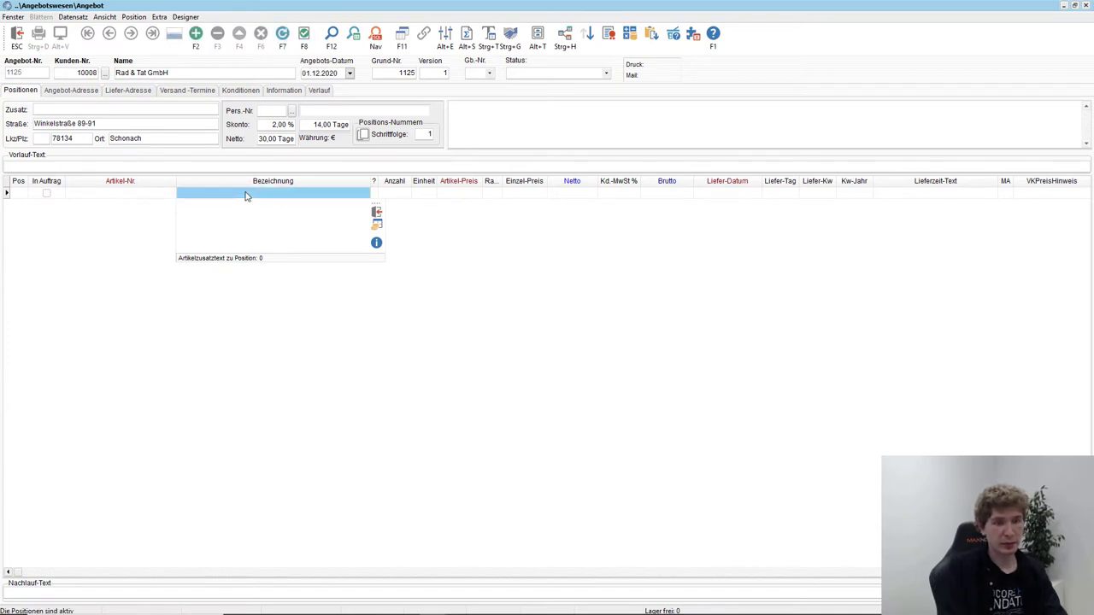
text(Recycli)
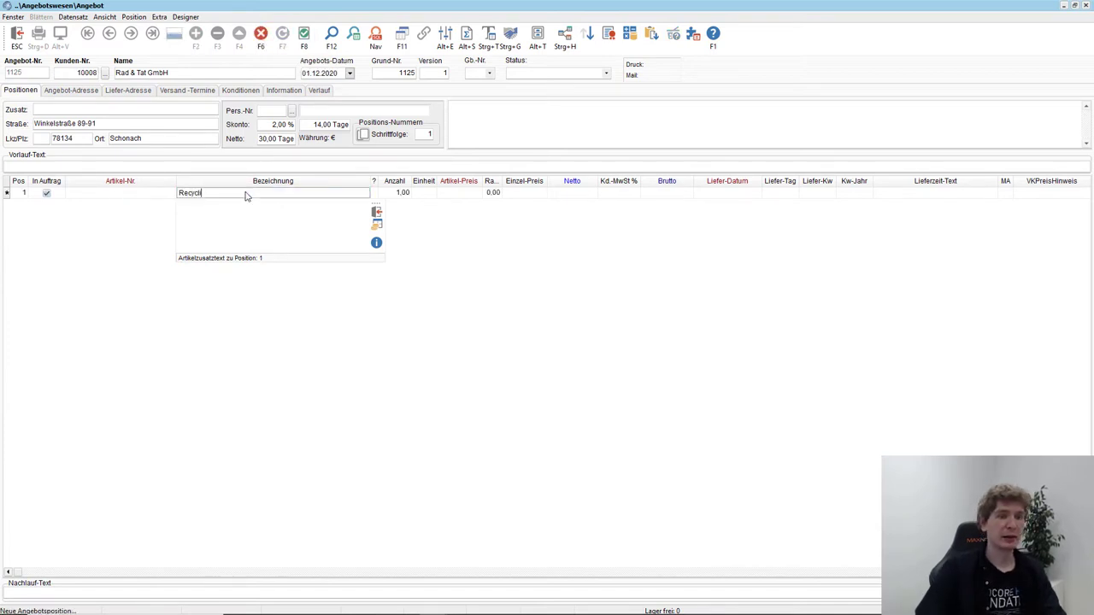
text(nganlage)
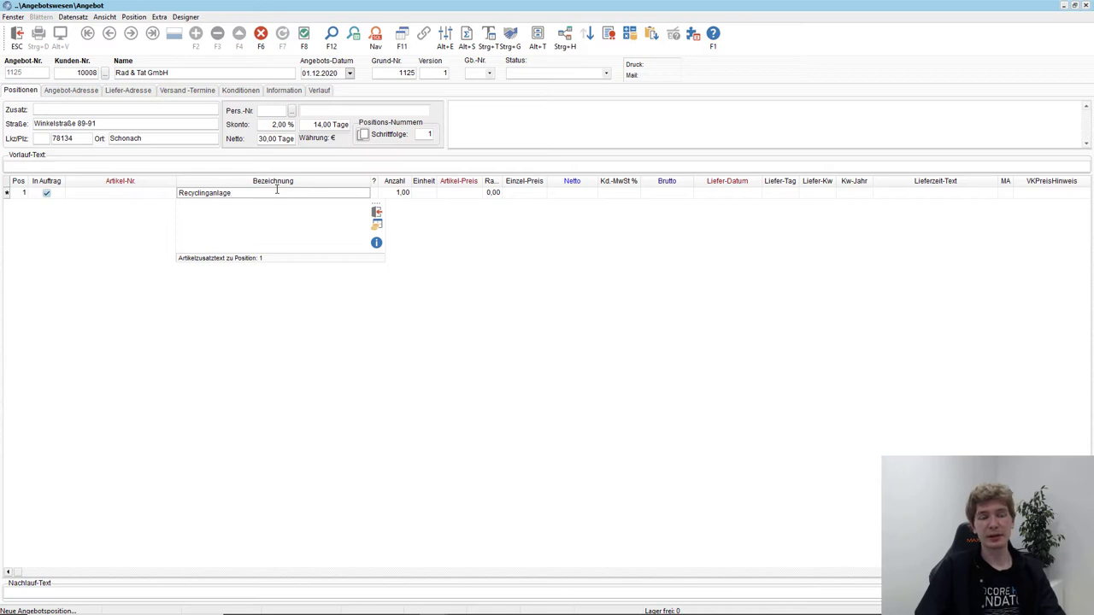
click(303, 34)
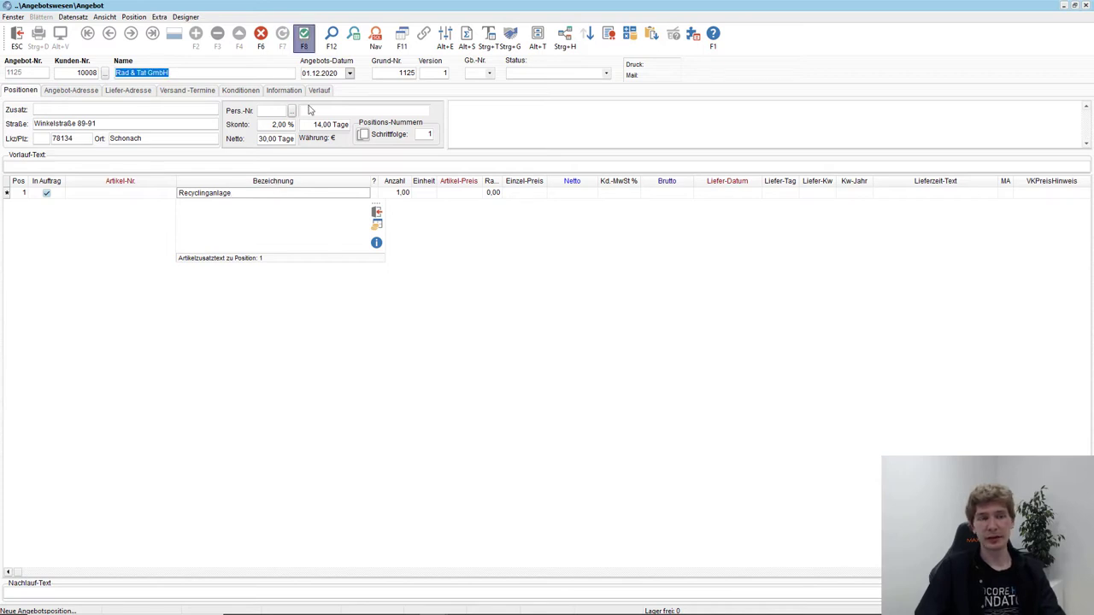
- Open the production calculation of the Recyclinganlage position and show its Freie Soll-Kalkulation
click(260, 194)
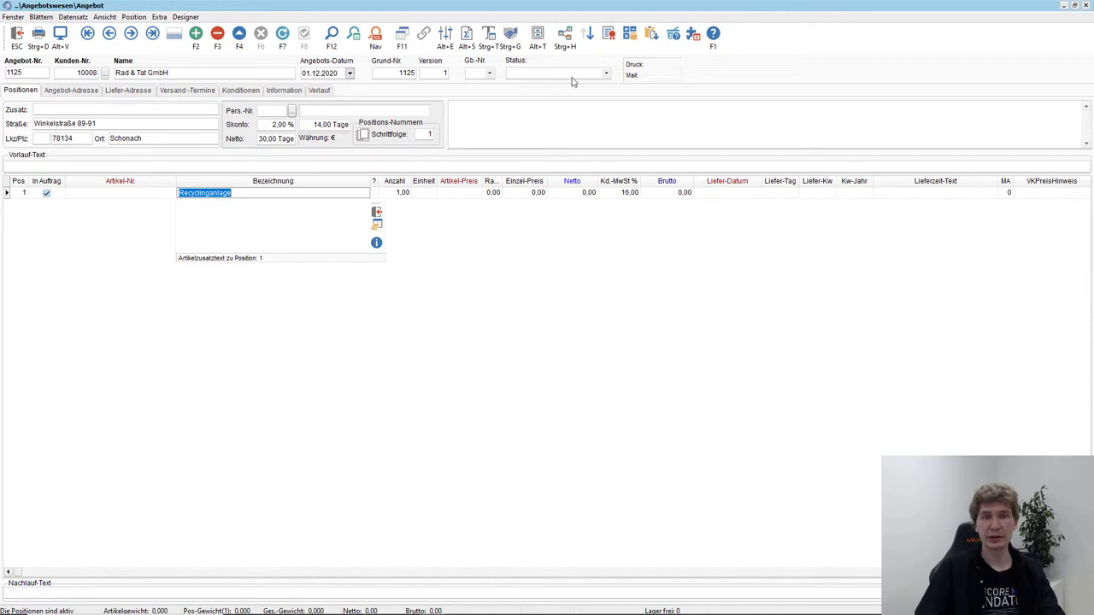
click(631, 36)
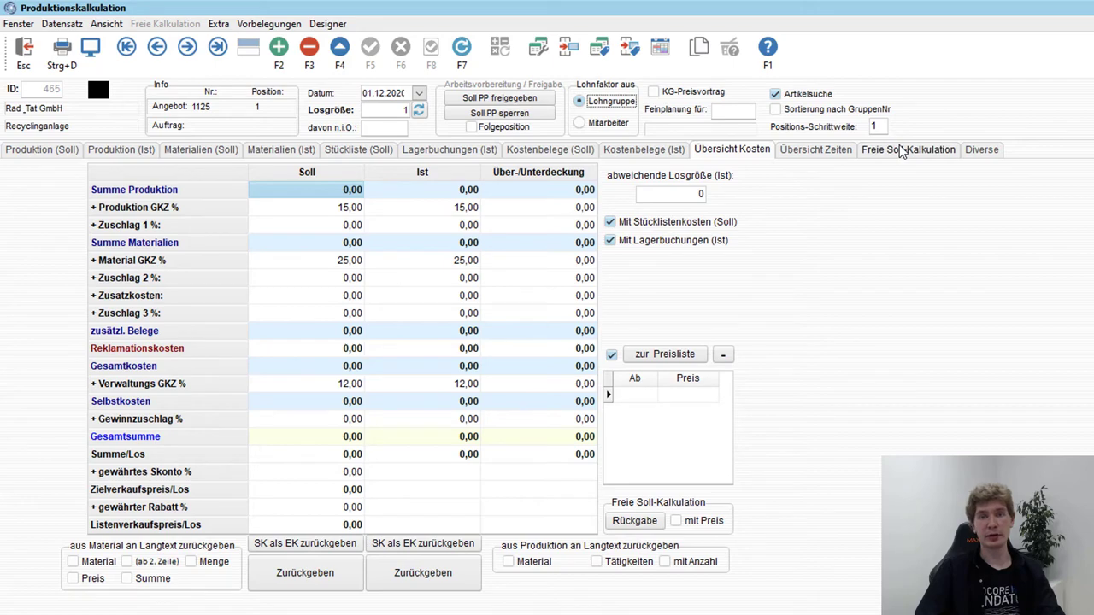
click(902, 152)
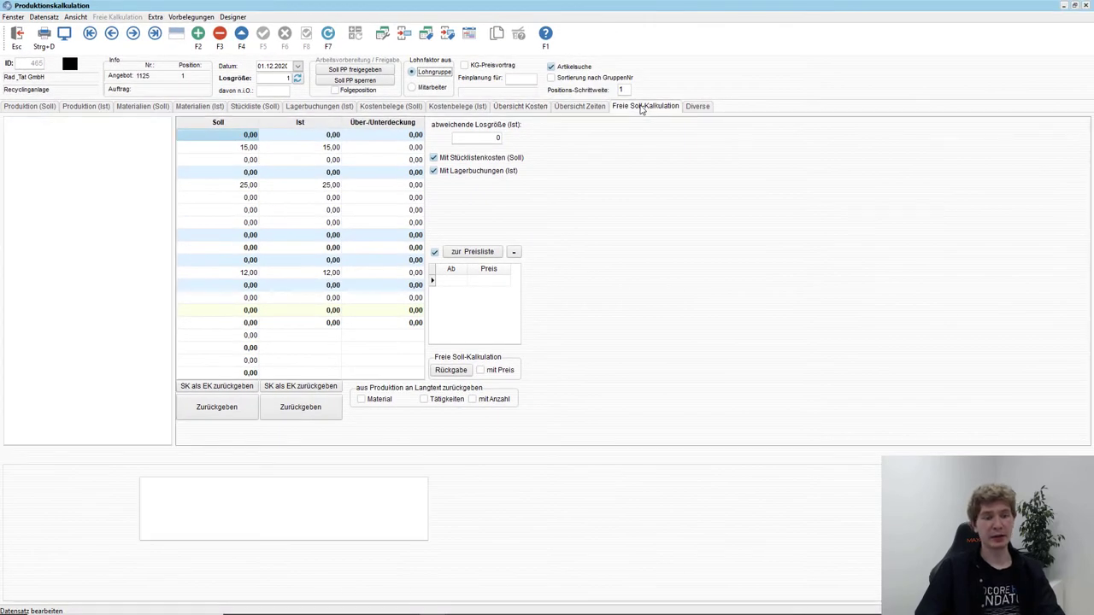
click(641, 107)
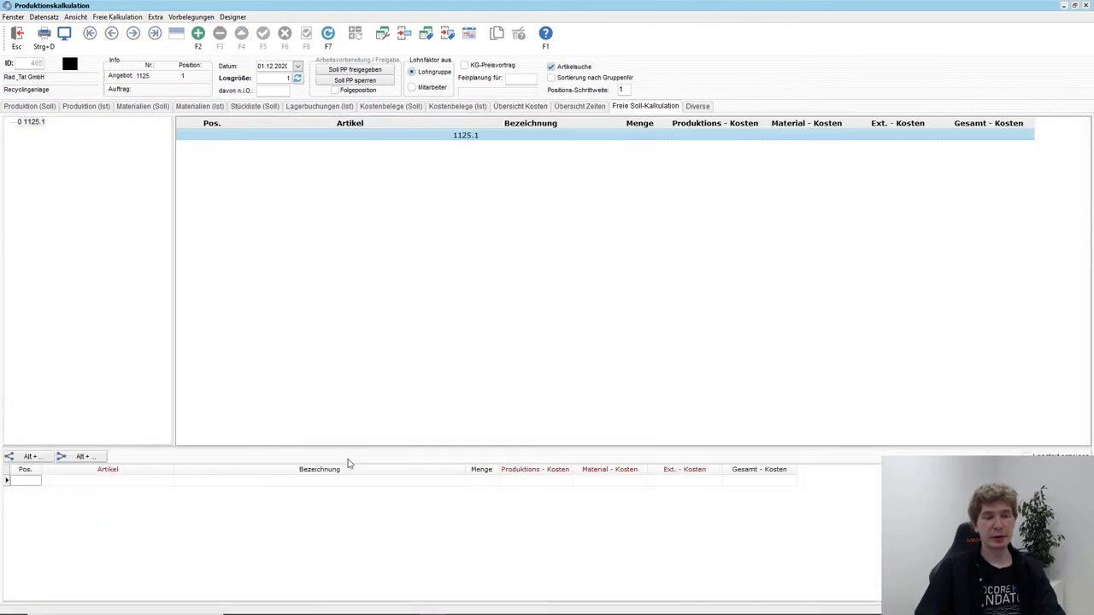
- Enter a line described as Produktionskosten with production costs of 5000 in the free target calculation
click(320, 481)
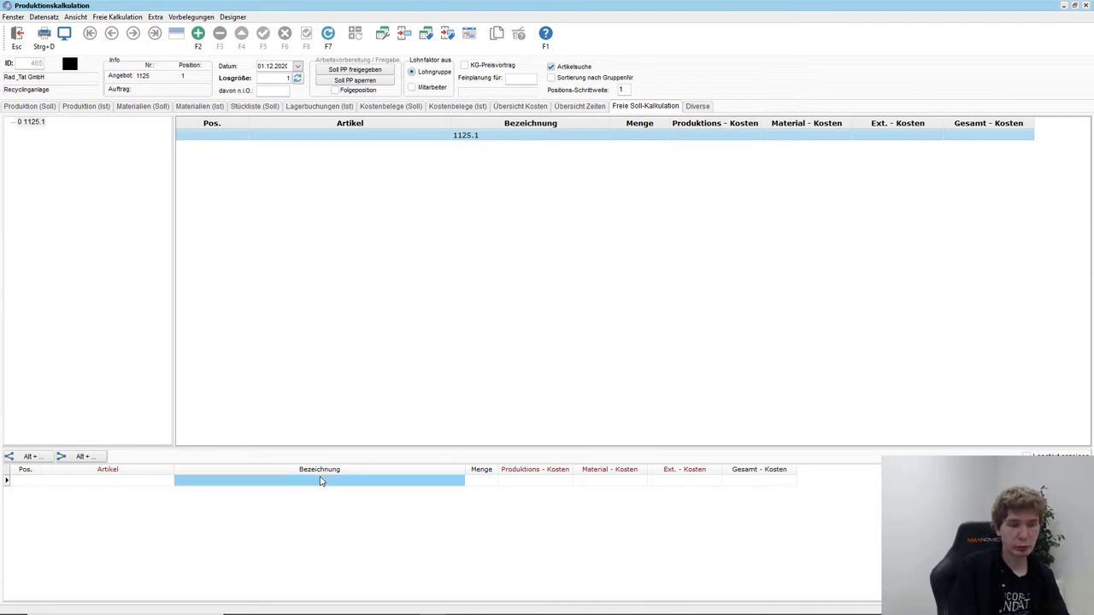
text(Produkt)
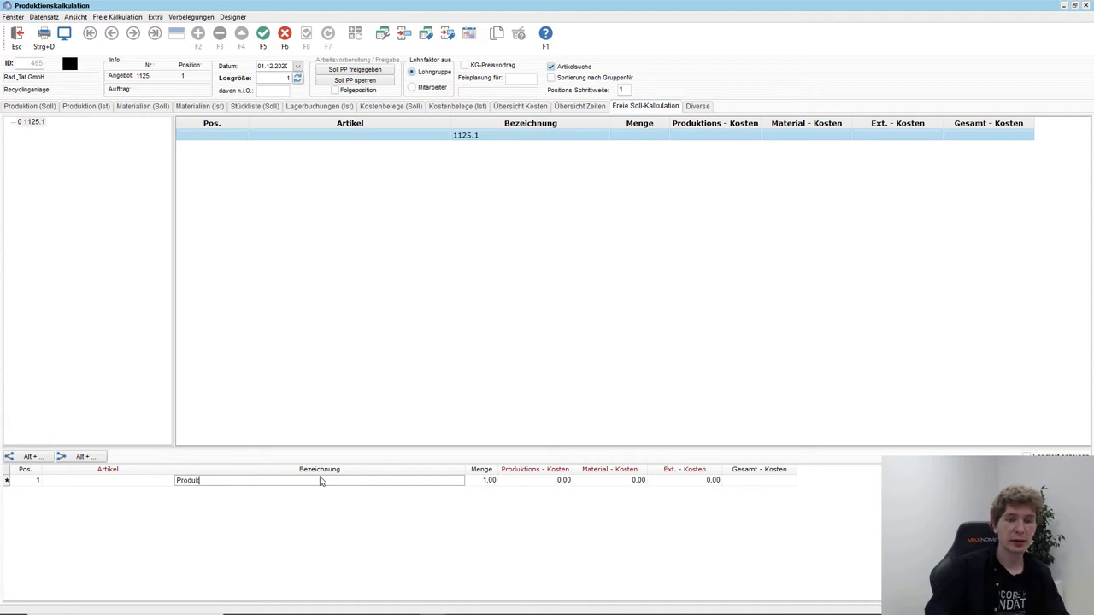
text(ionskosten)
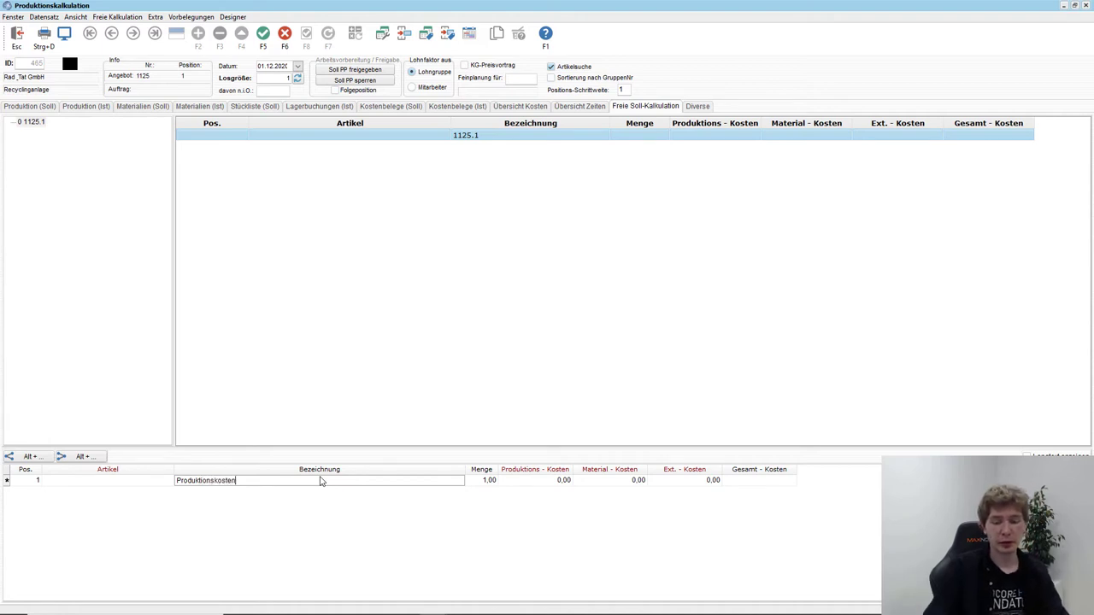
click(540, 483)
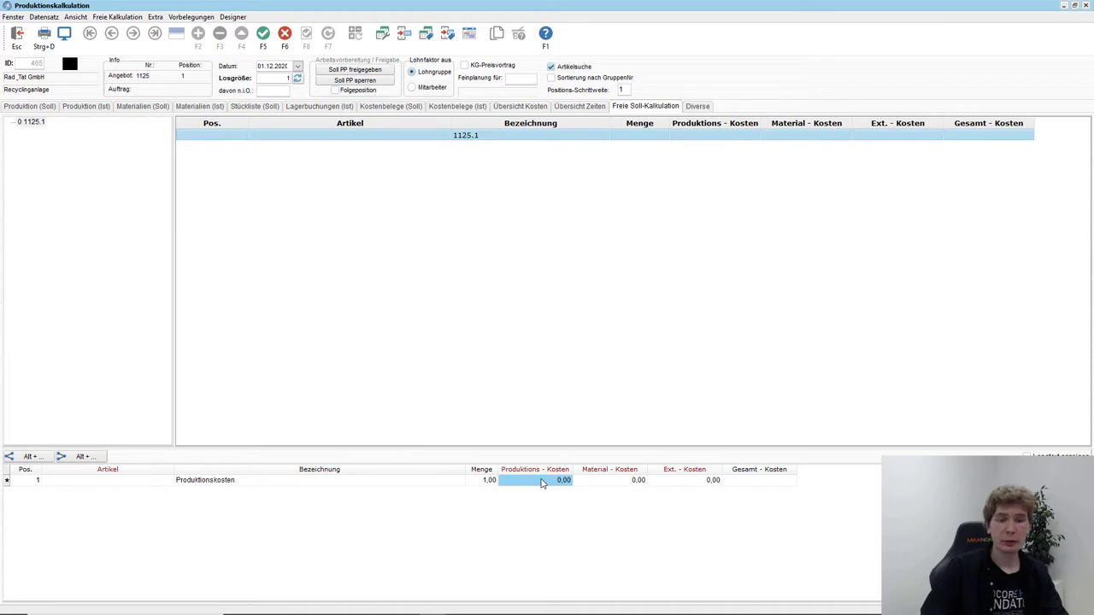
text(5000)
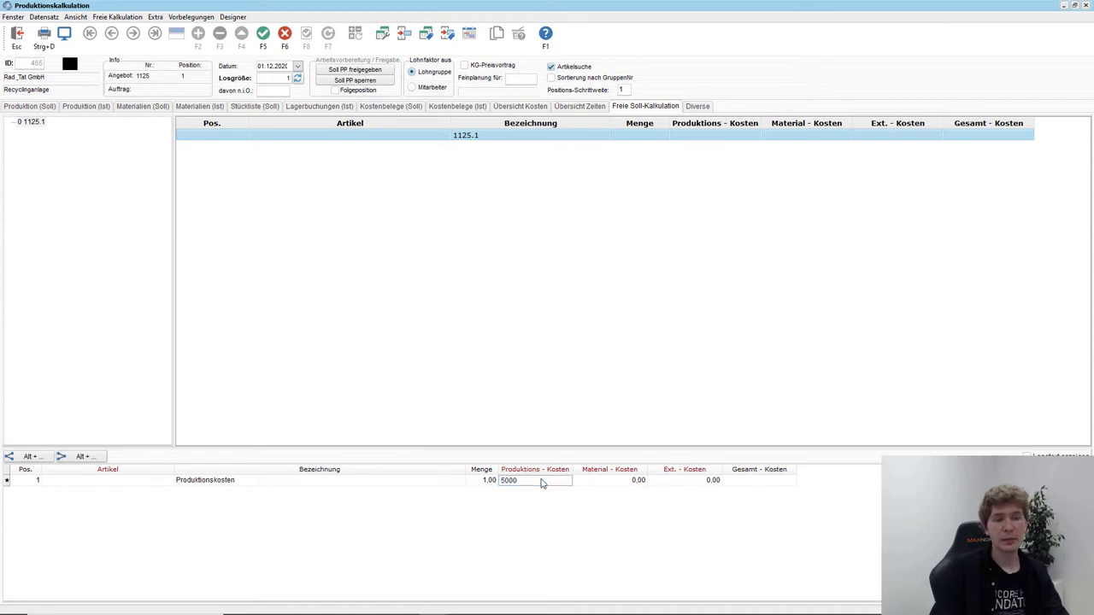
click(307, 482)
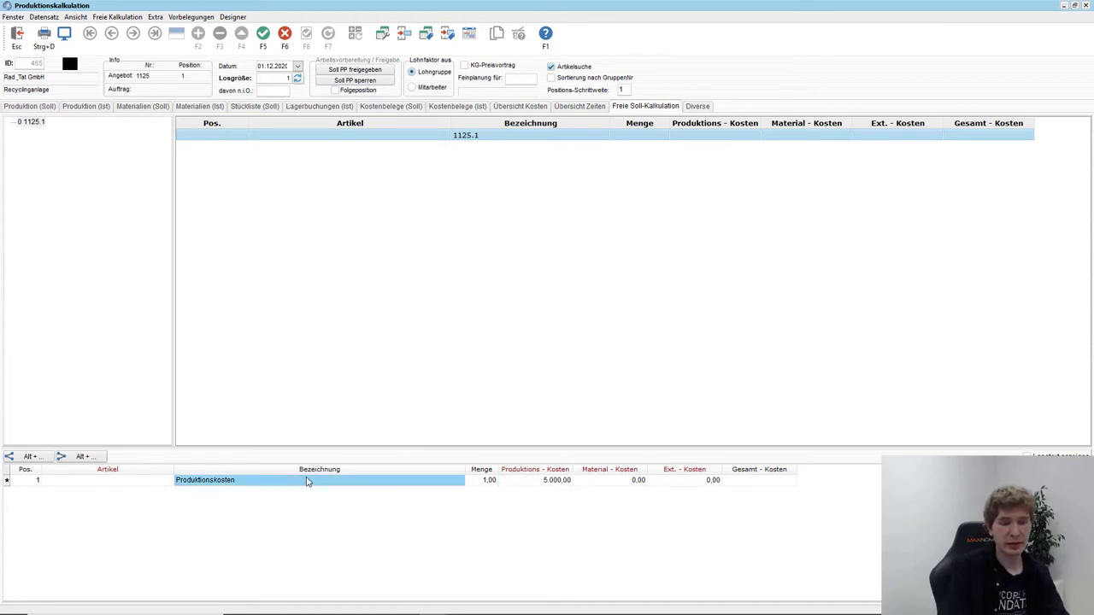
- Add a second line described as Materialkosten with material costs of 40000 to the free target calculation and save it
key(Down)
text(Ma)
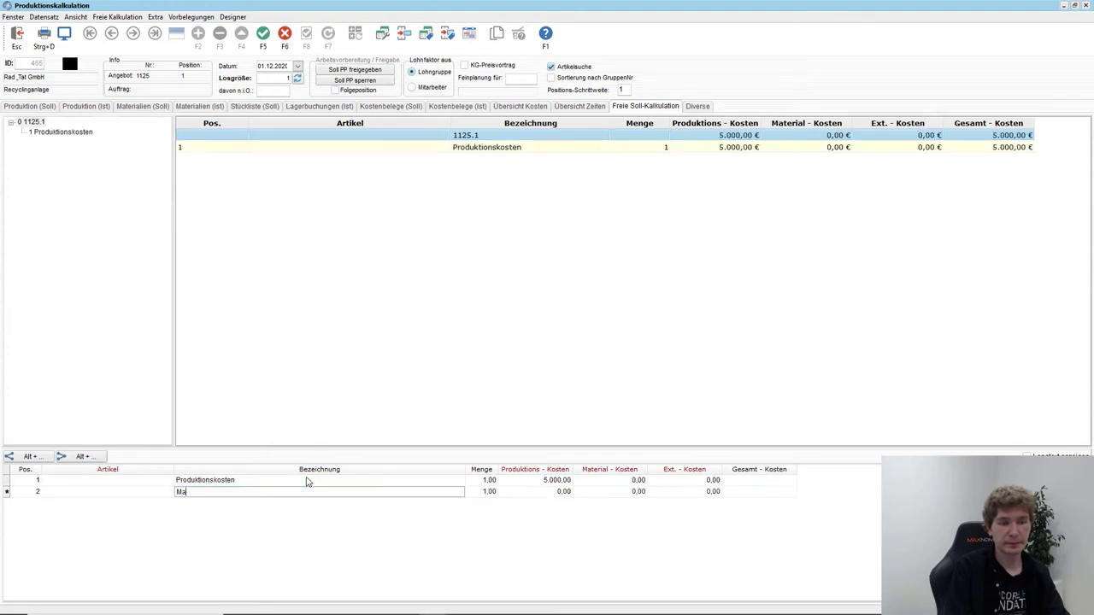
text(terialkosten)
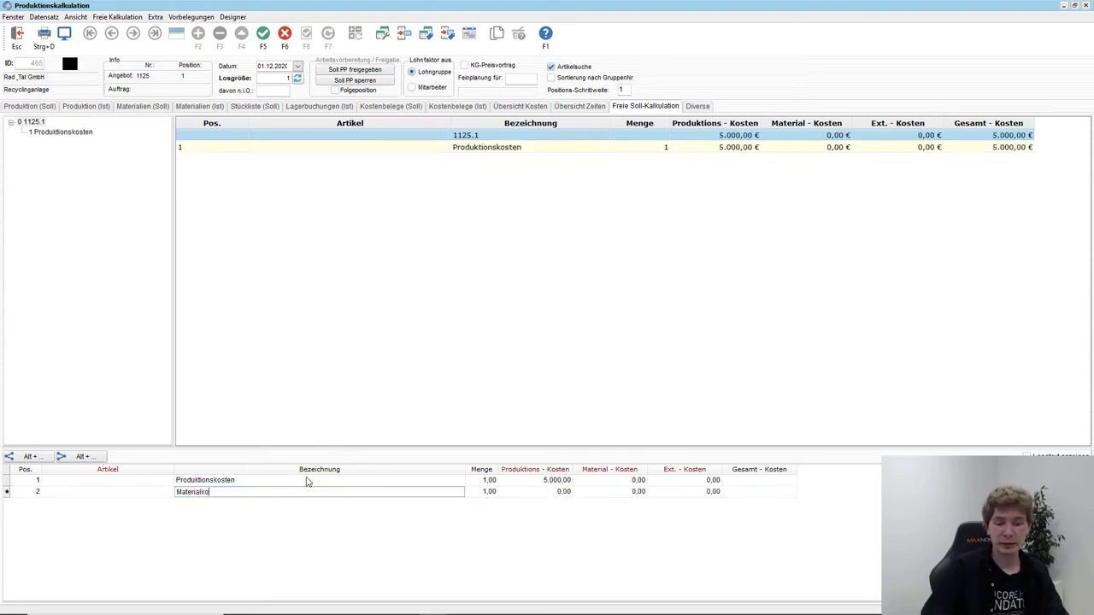
click(621, 492)
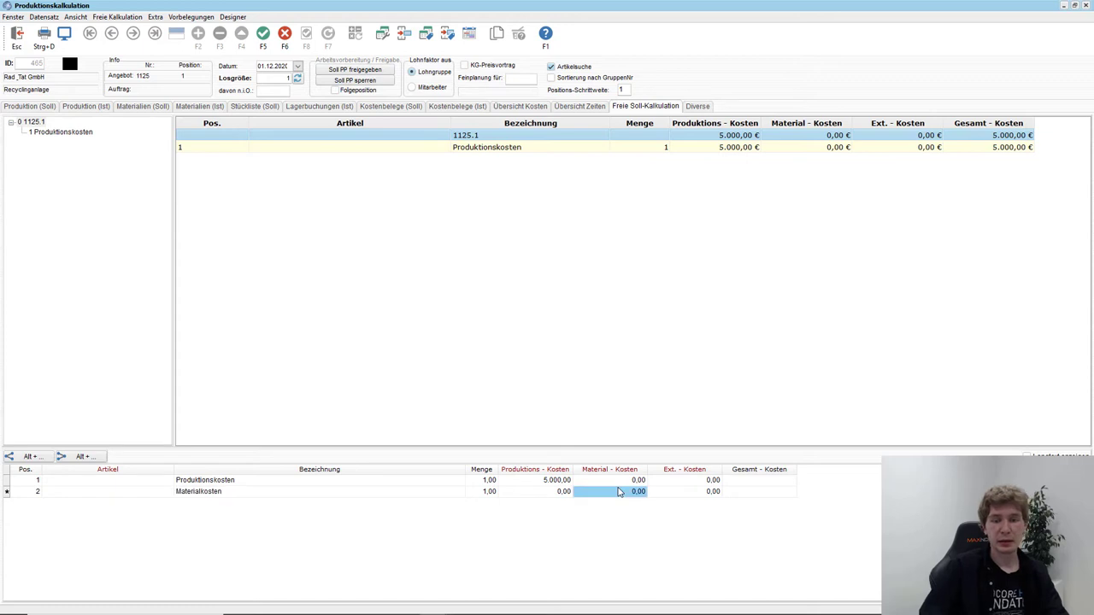
text(40000)
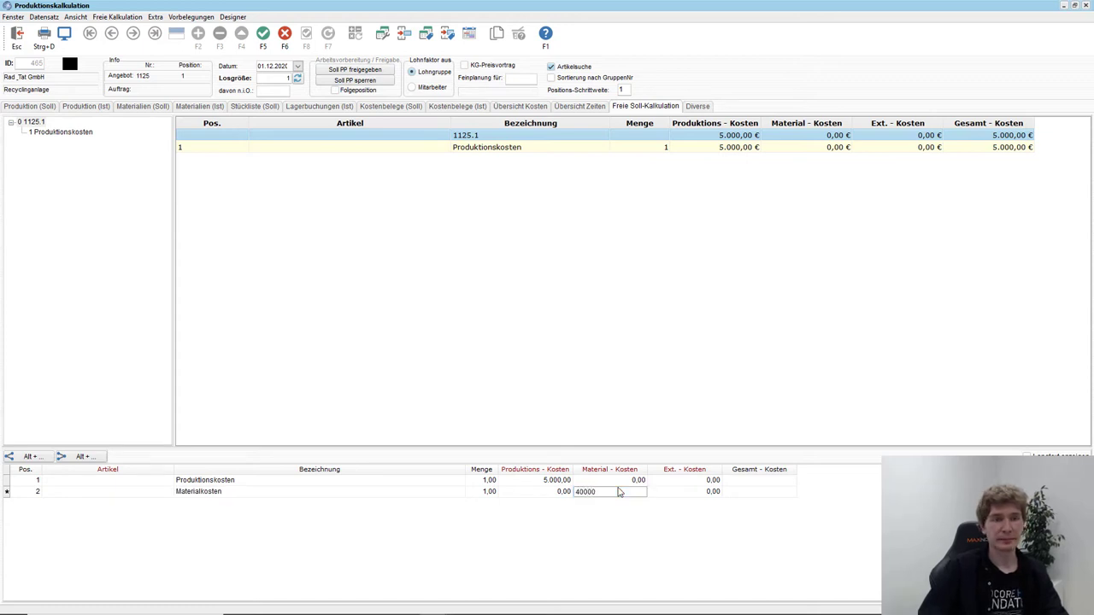
key(Tab)
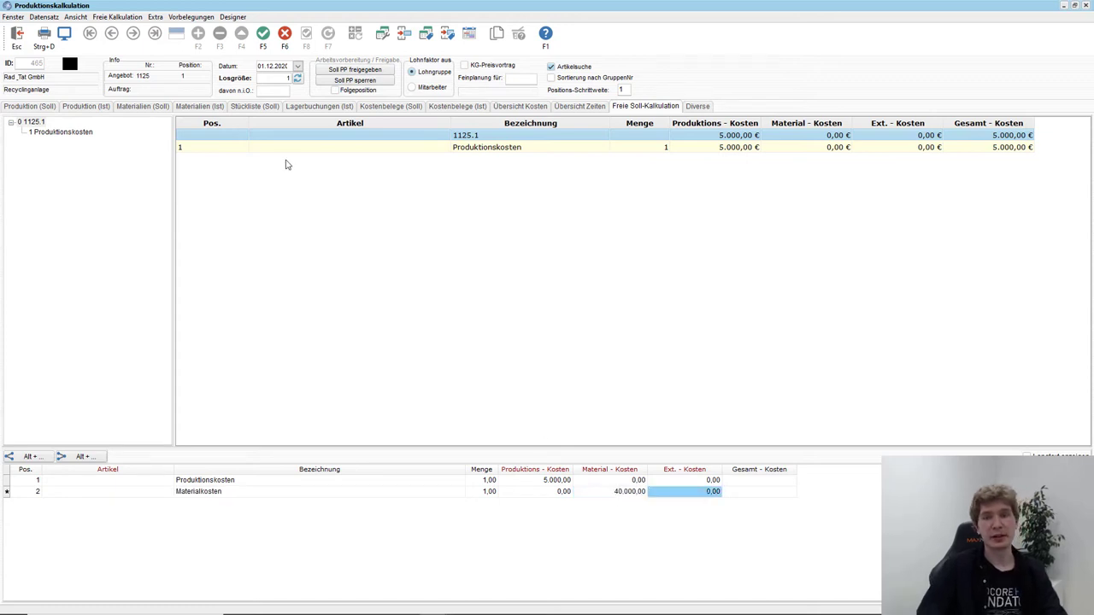
click(263, 34)
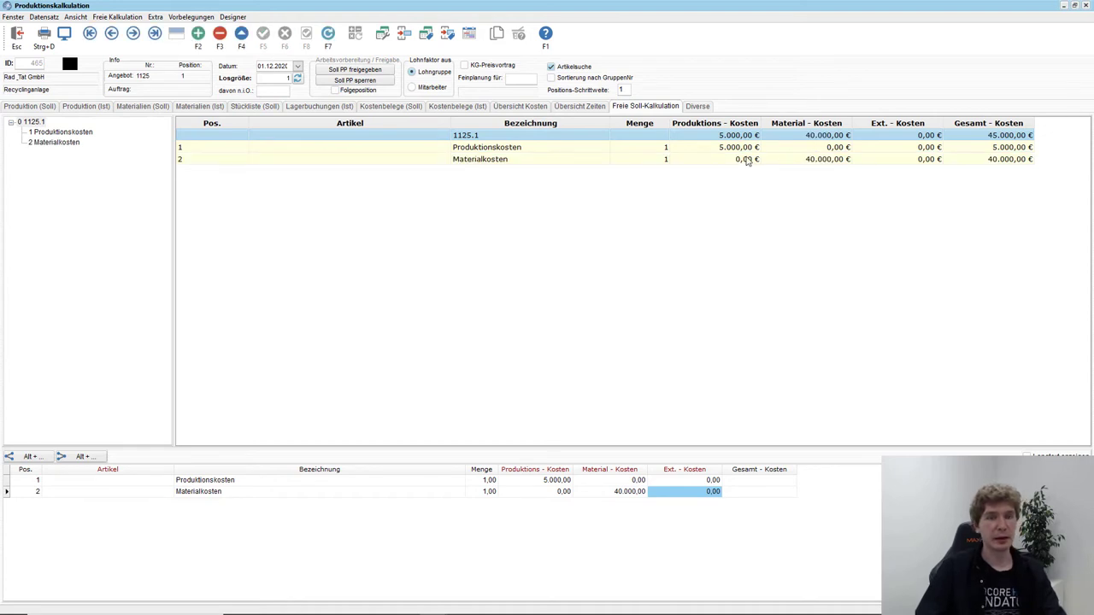
- Set the target Gewinnzuschlag to 10 % in the cost overview of the production calculation and save it
click(528, 106)
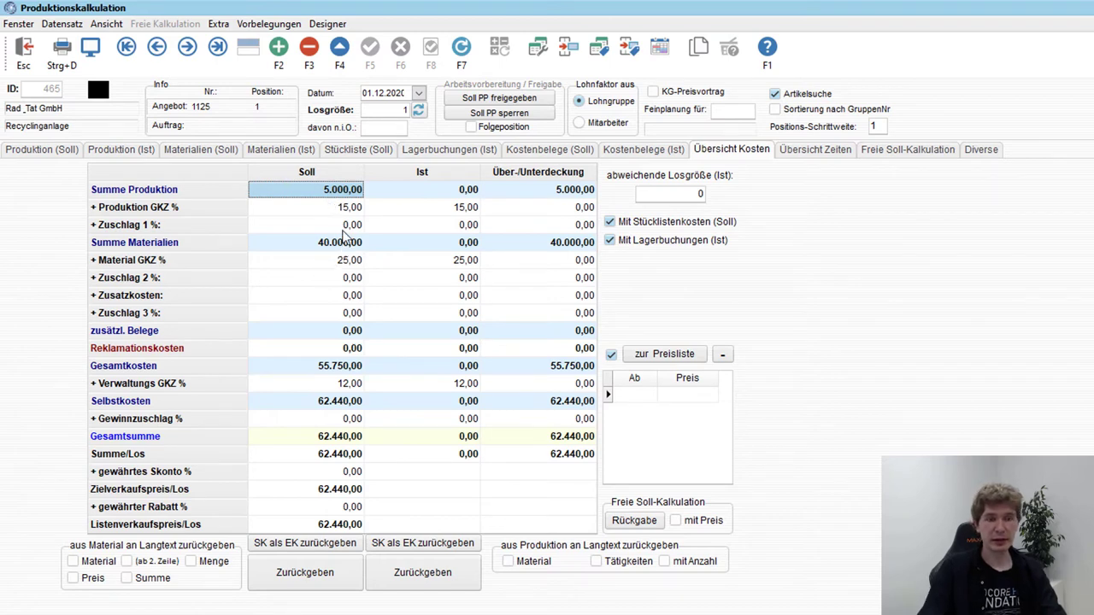
click(330, 421)
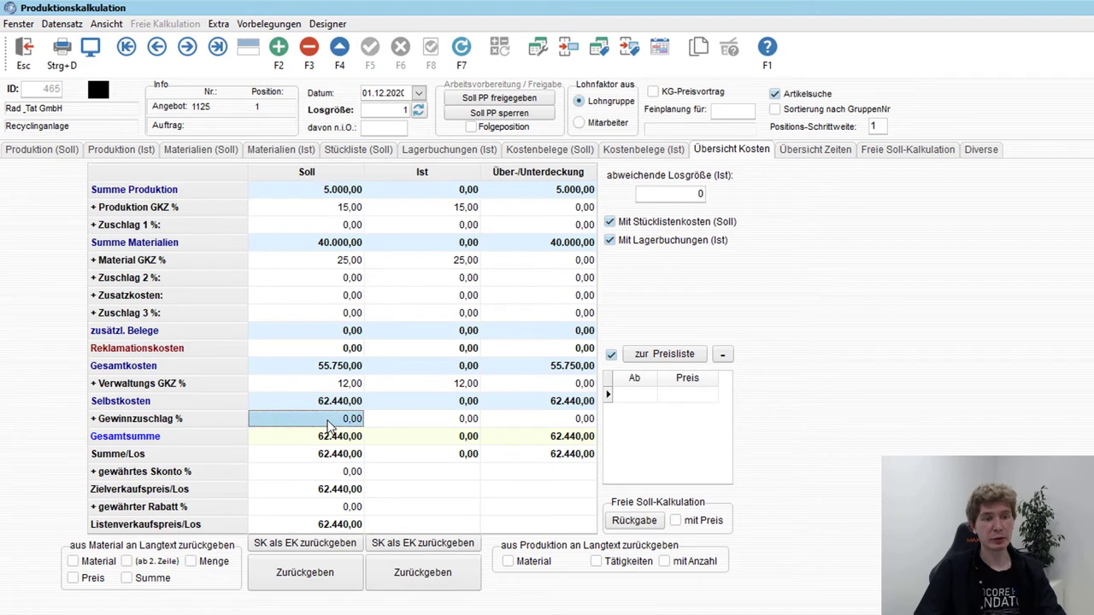
text(10)
key(Tab)
click(329, 420)
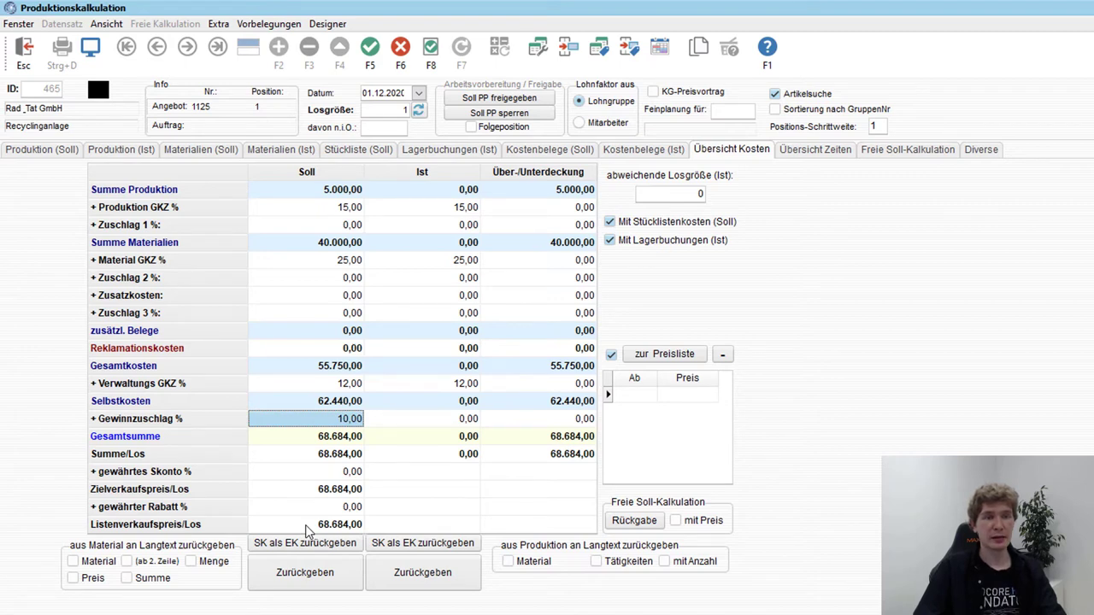
click(430, 53)
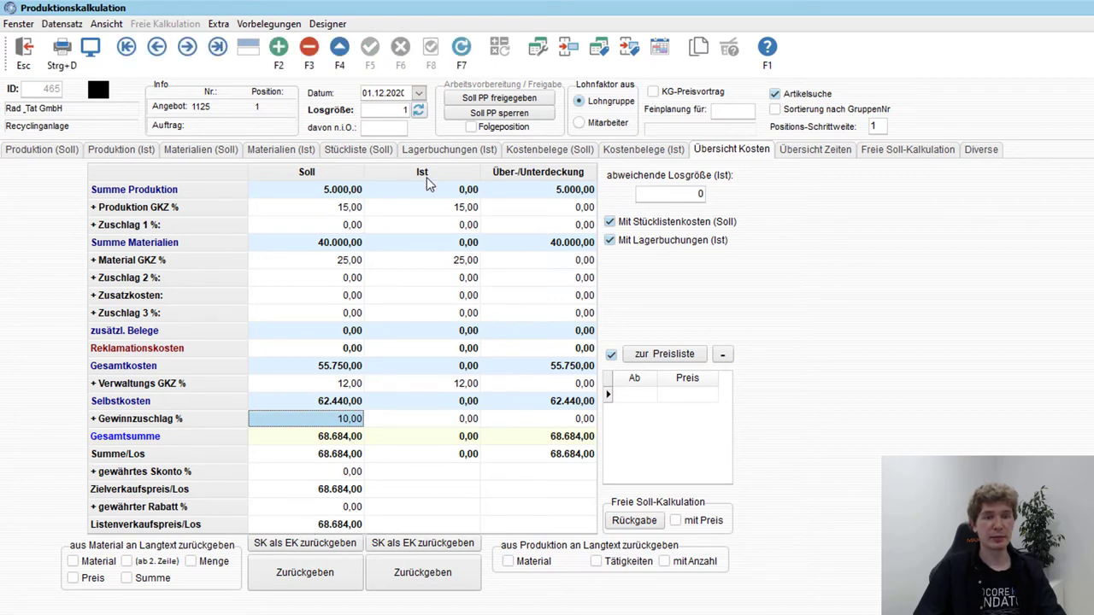
- Return the calculated target price to the Recyclinganlage quotation position and save the quotation
click(291, 573)
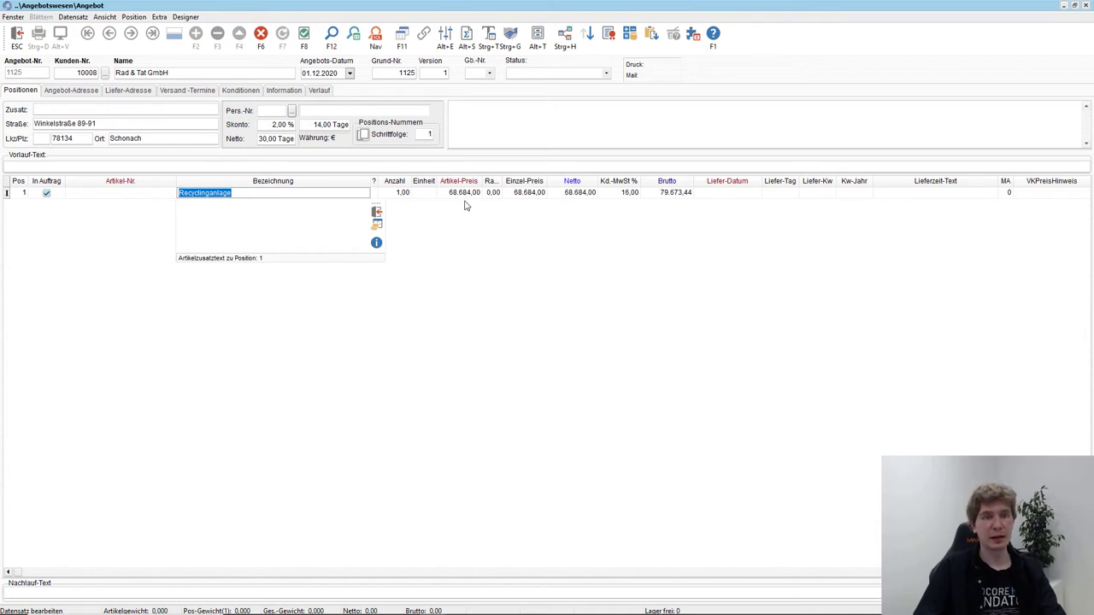
click(306, 48)
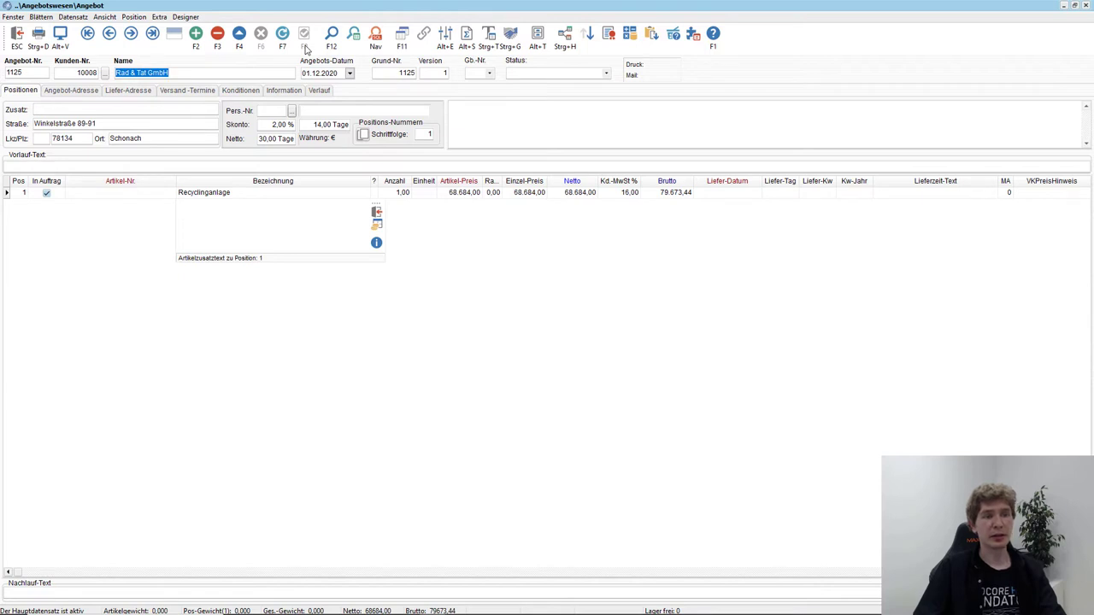
- Assign the last employee in the employee list as the quotation's responsible person and save the quotation
click(102, 166)
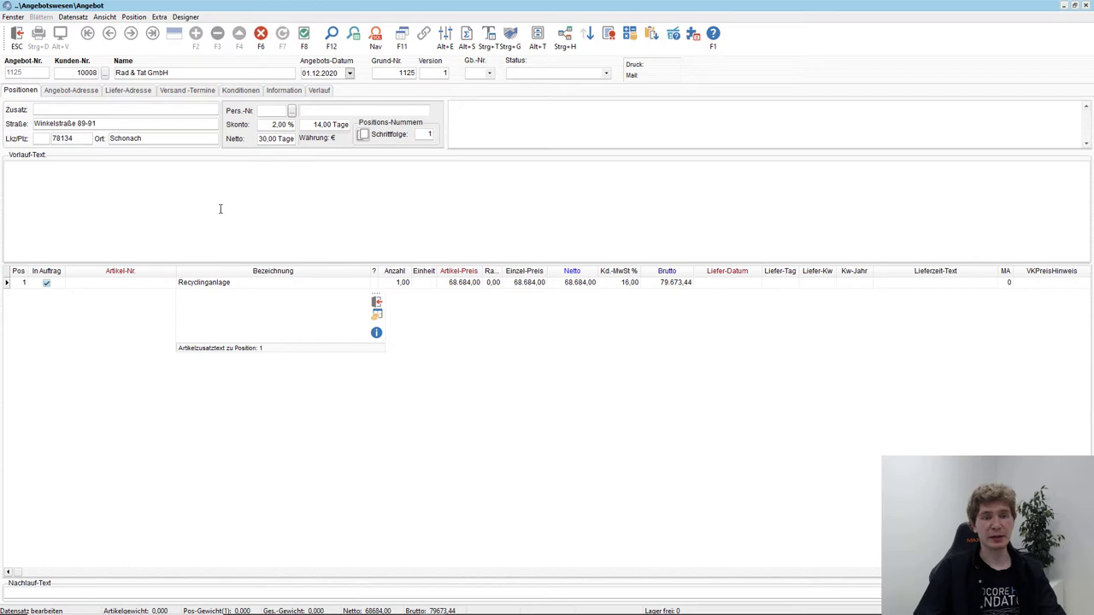
click(291, 114)
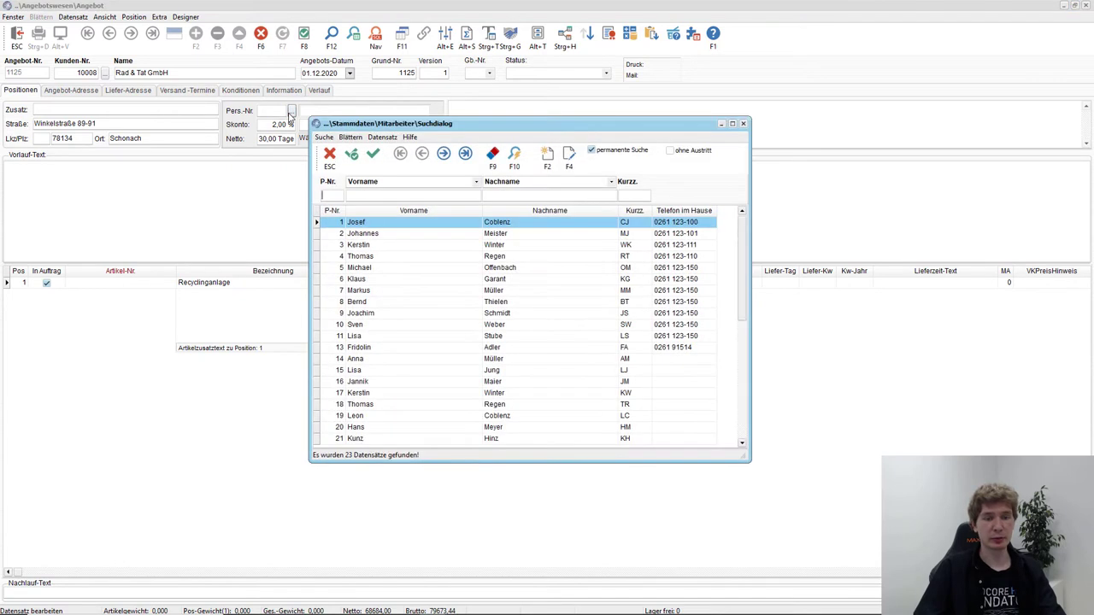
drag(741, 235, 741, 265)
click(519, 443)
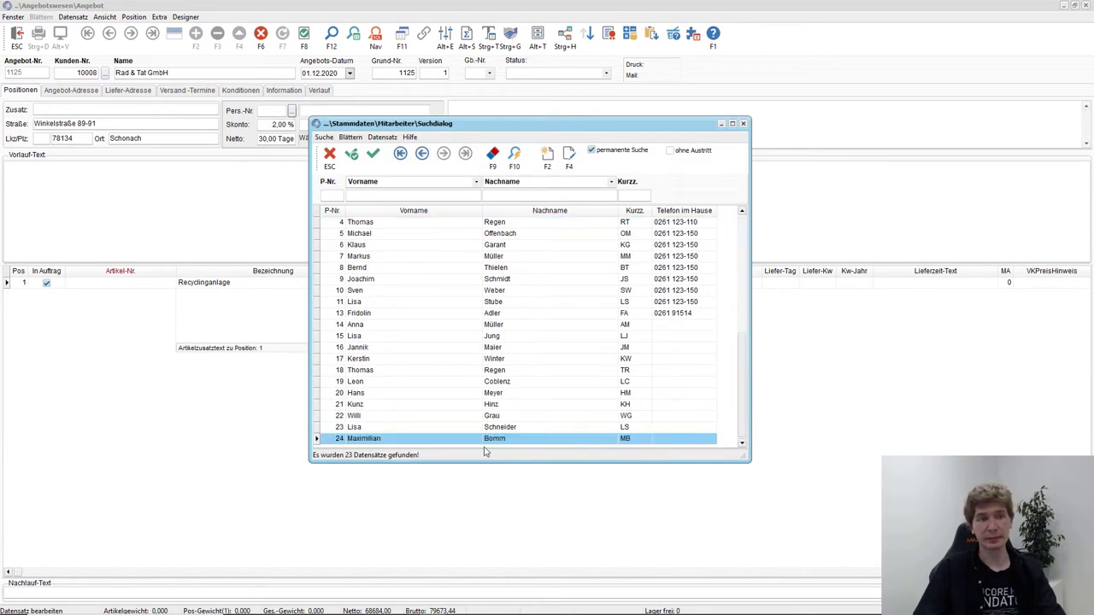
double_click(395, 443)
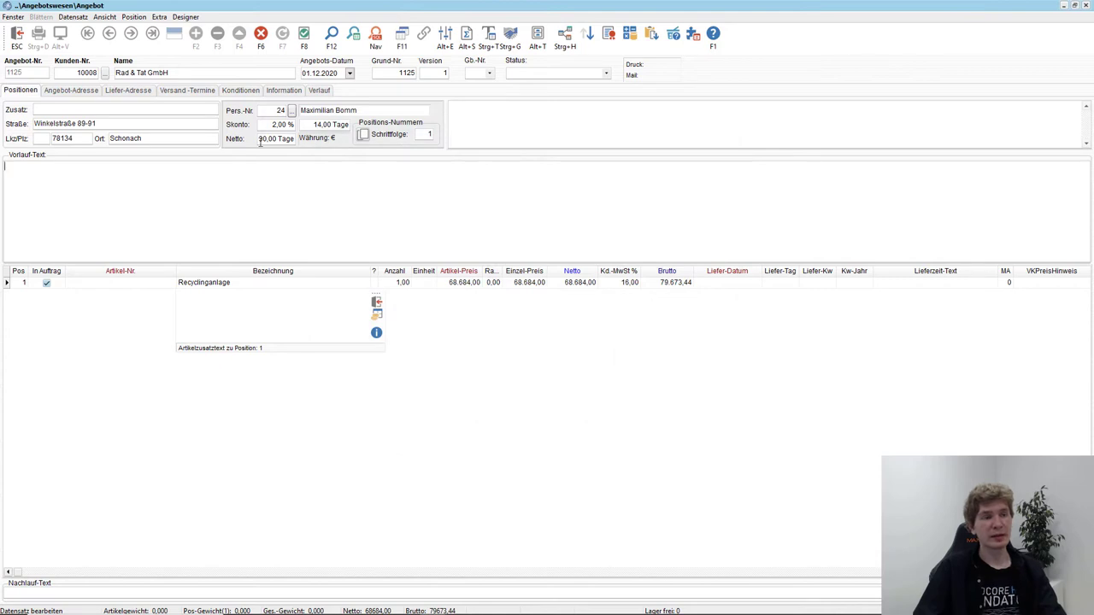
click(303, 35)
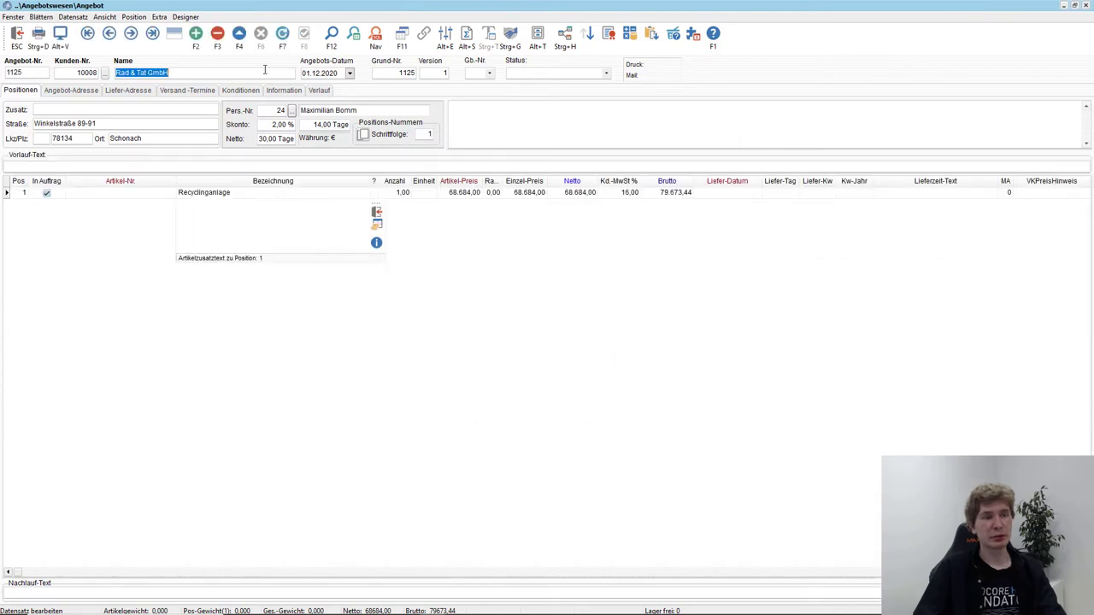
- Preview the quotation document and look over the additional Word and mail functions available for quotations
click(60, 36)
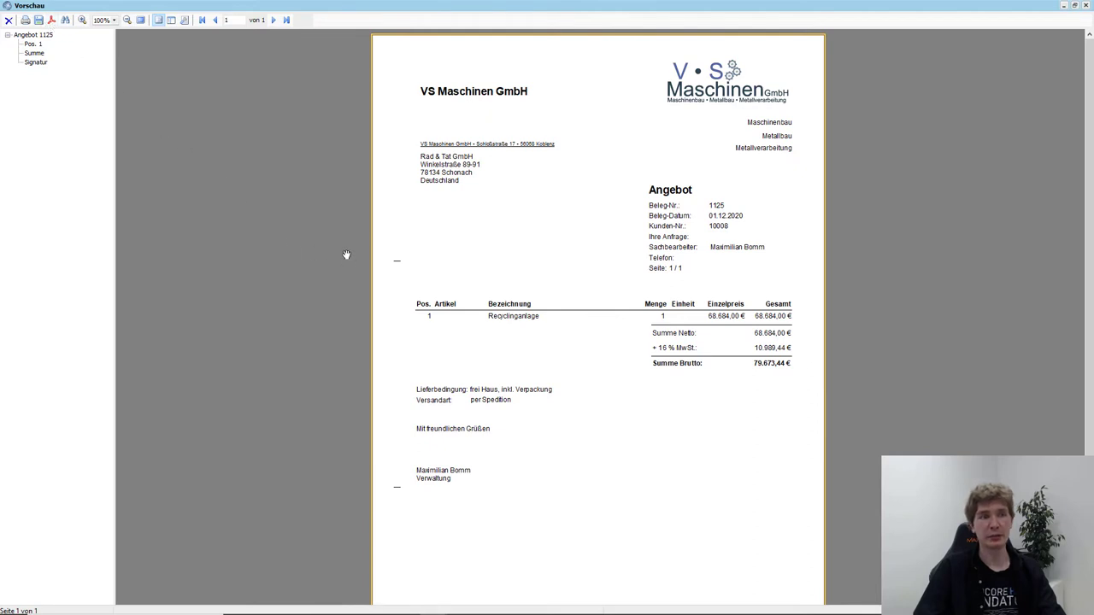
key(Escape)
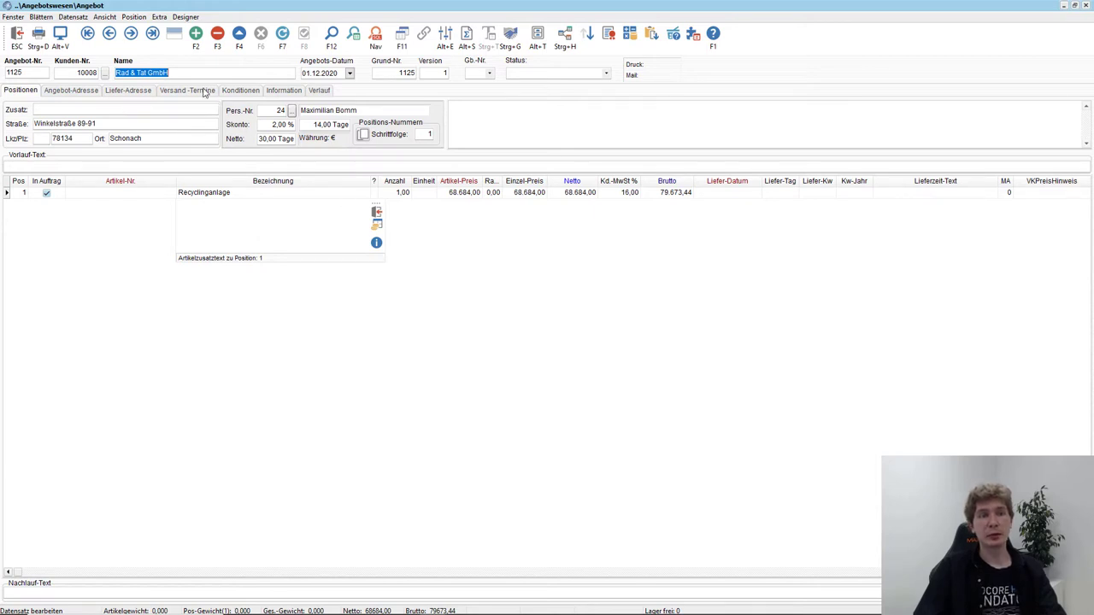
click(164, 21)
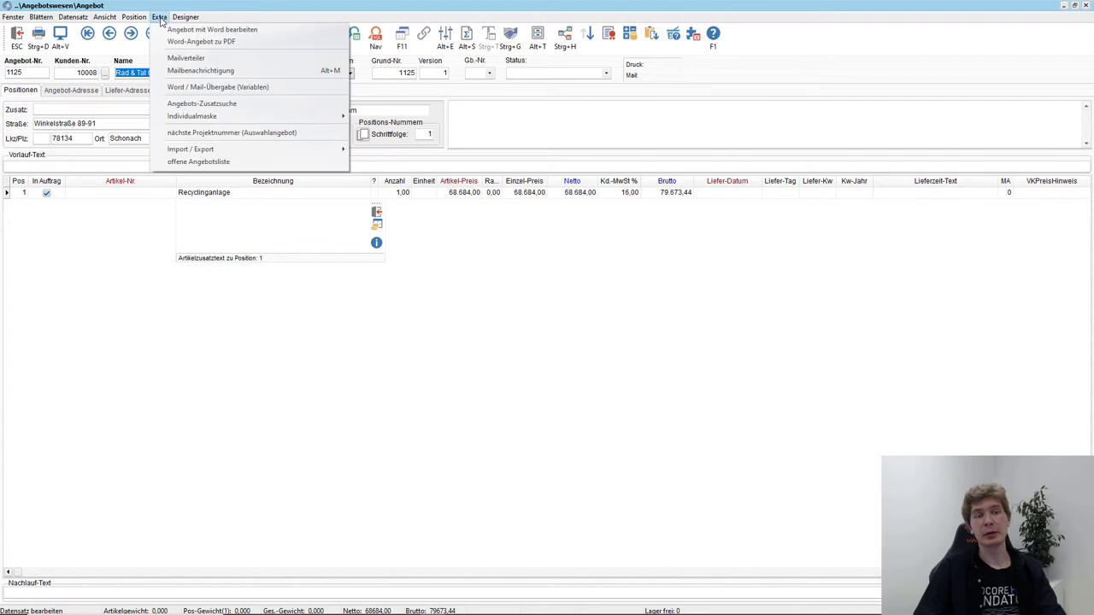
click(147, 210)
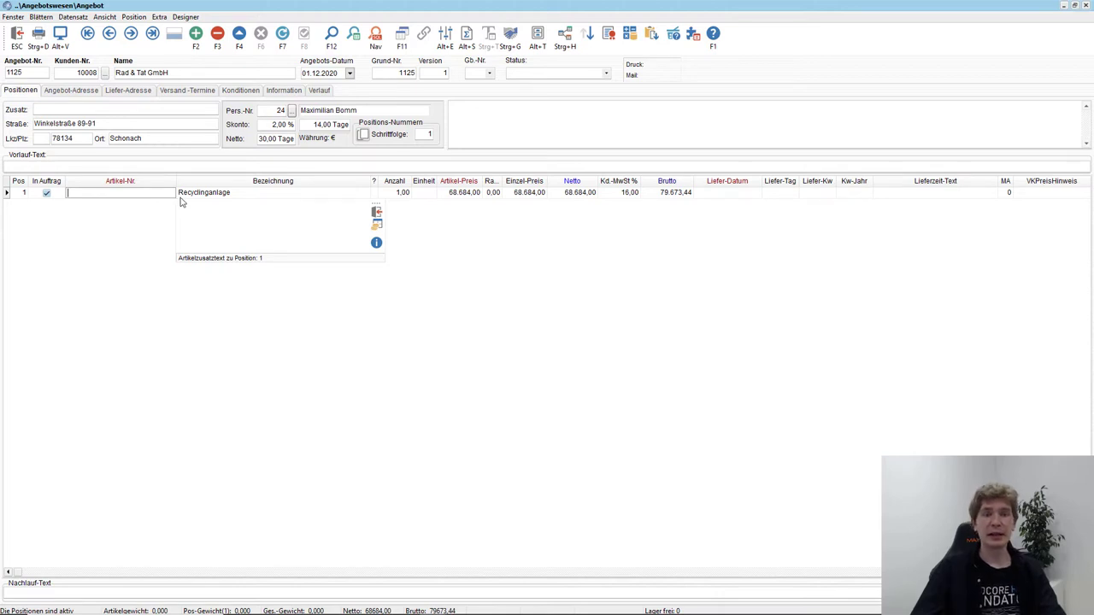
- Transfer the quotation with its Recyclinganlage position into a new customer order, keeping the default transfer settings
click(188, 198)
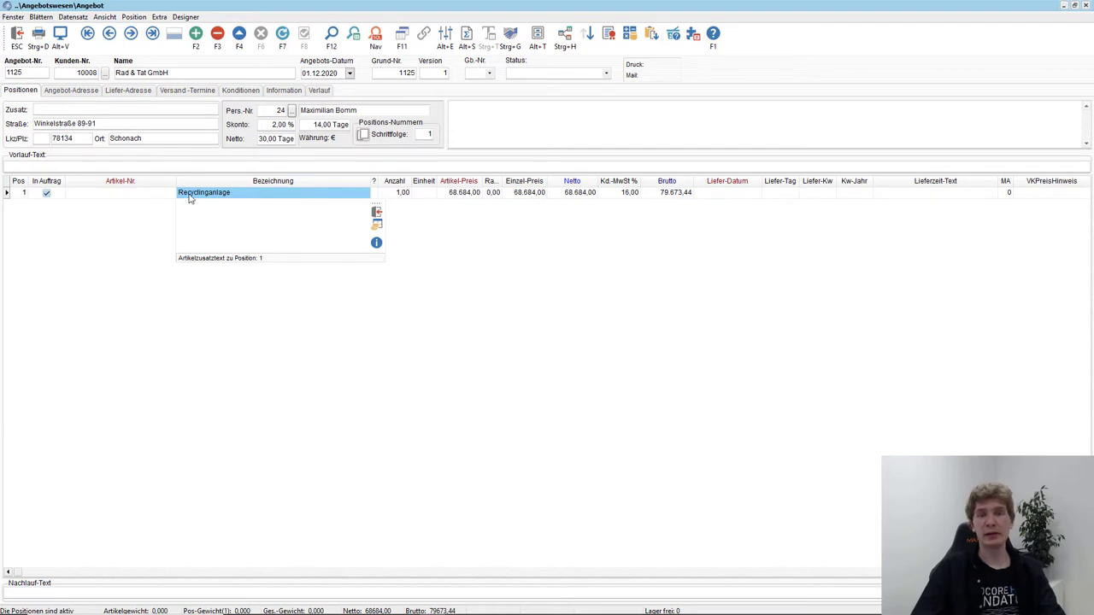
click(511, 38)
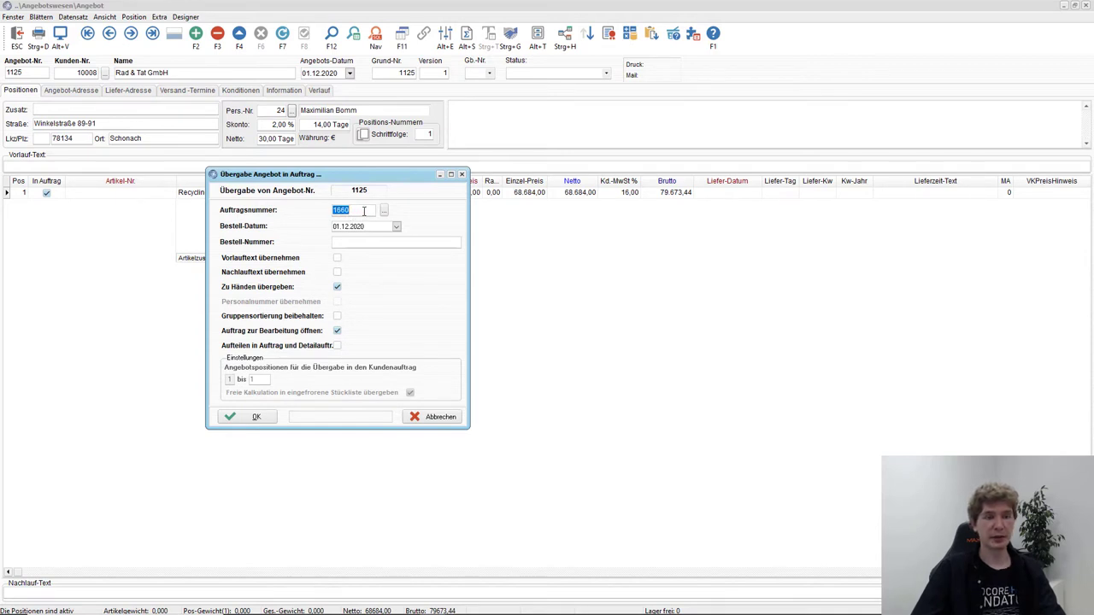
click(256, 416)
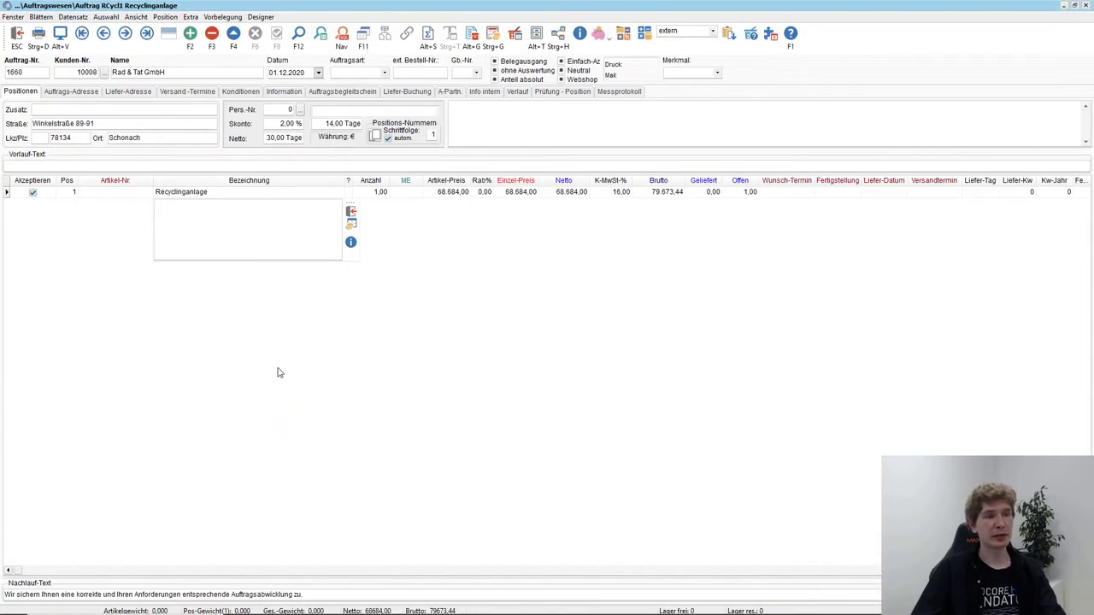
- Preview the document of the new customer order and close the preview
click(61, 43)
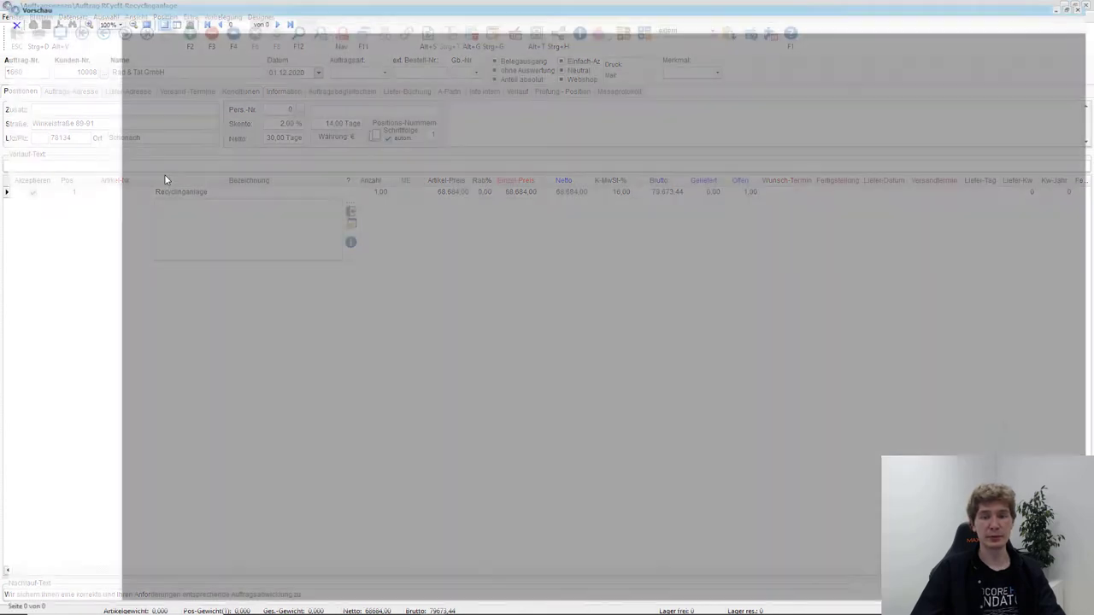
key(Escape)
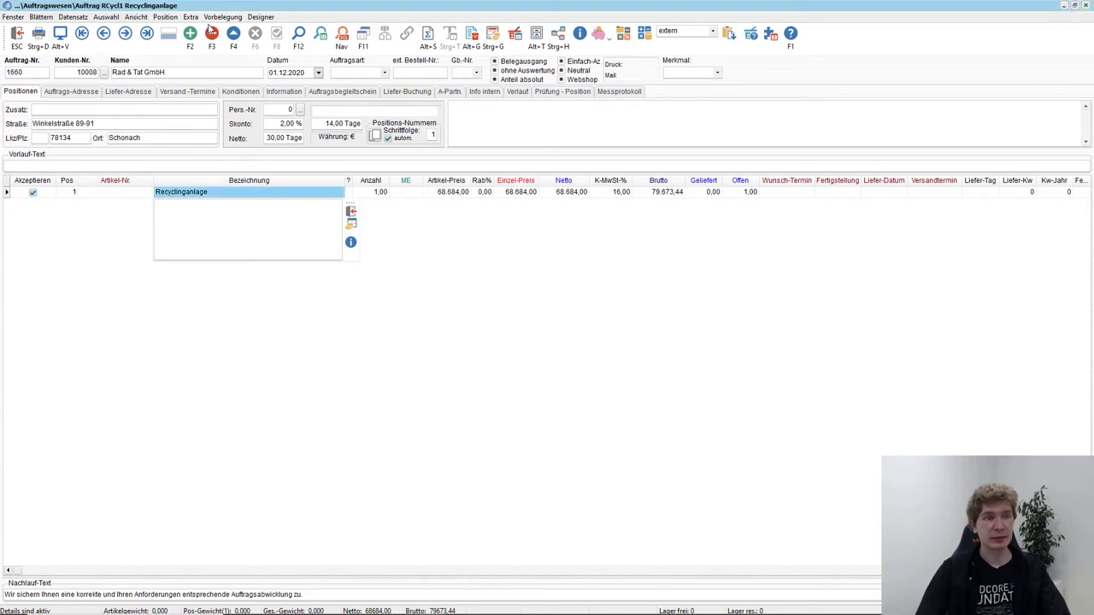
- Delete the Recyclinganlage position taken over from the quotation in the customer order
click(211, 33)
click(523, 328)
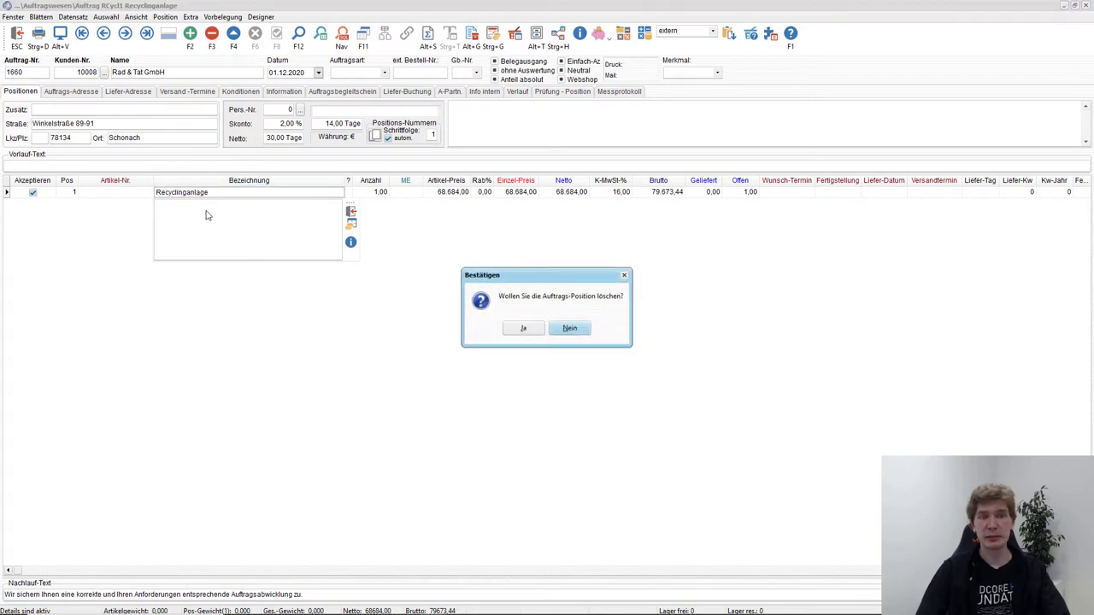
click(517, 330)
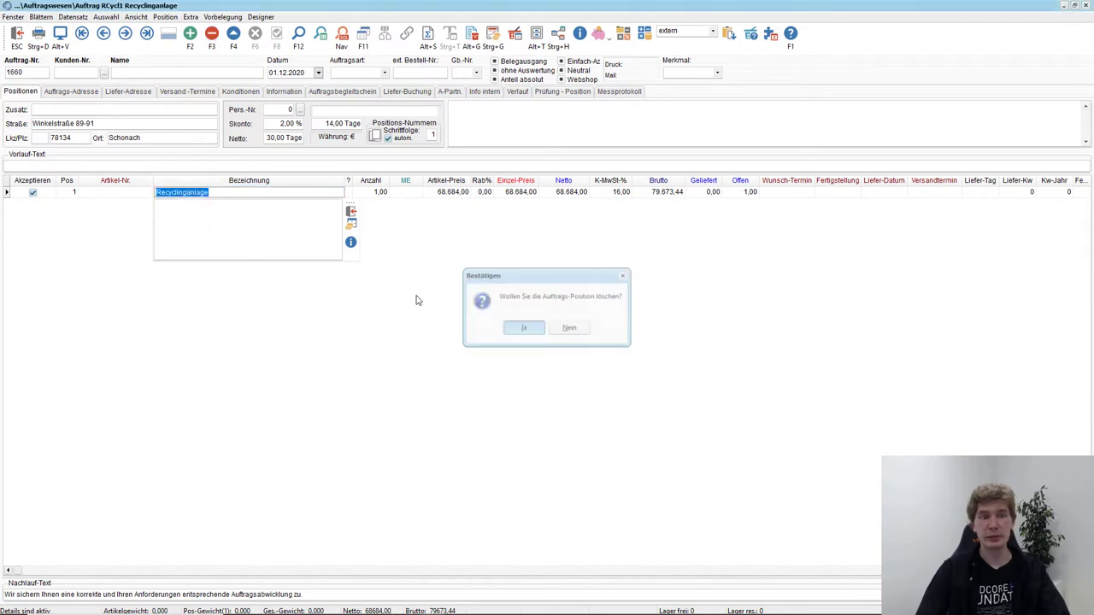
- Find article 100-350-001 Recyclinganlage by searching article numbers for 100, insert it as the order position and save it
double_click(128, 192)
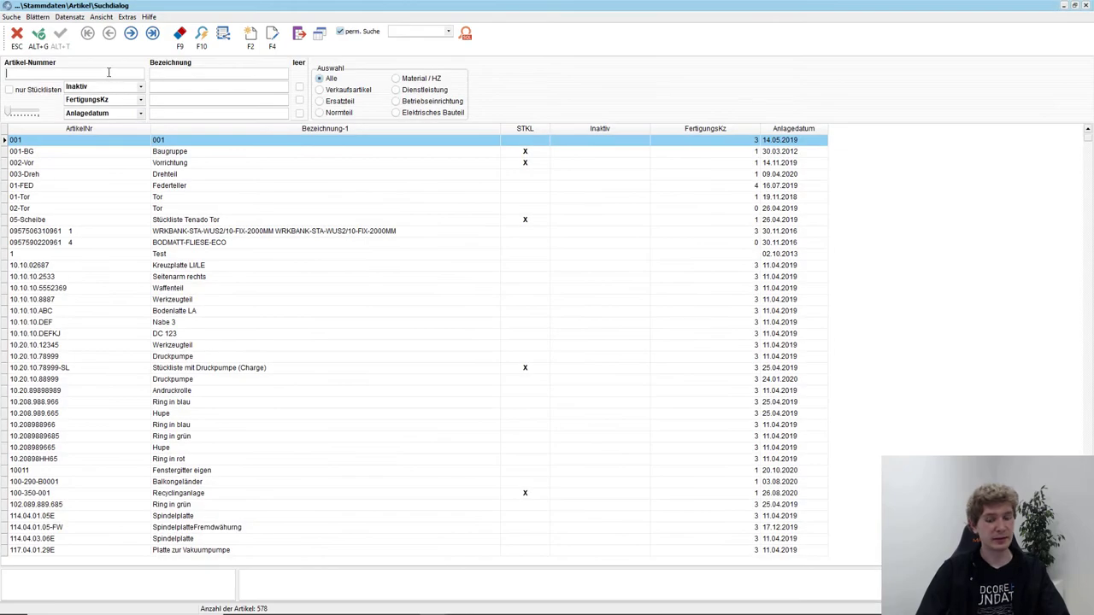
text(100)
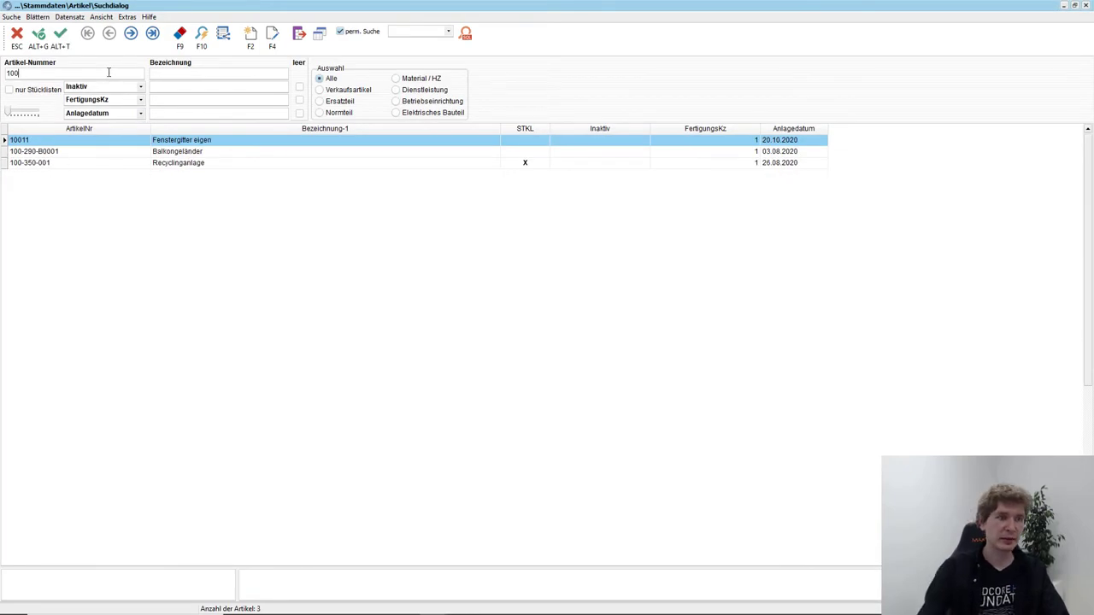
double_click(182, 165)
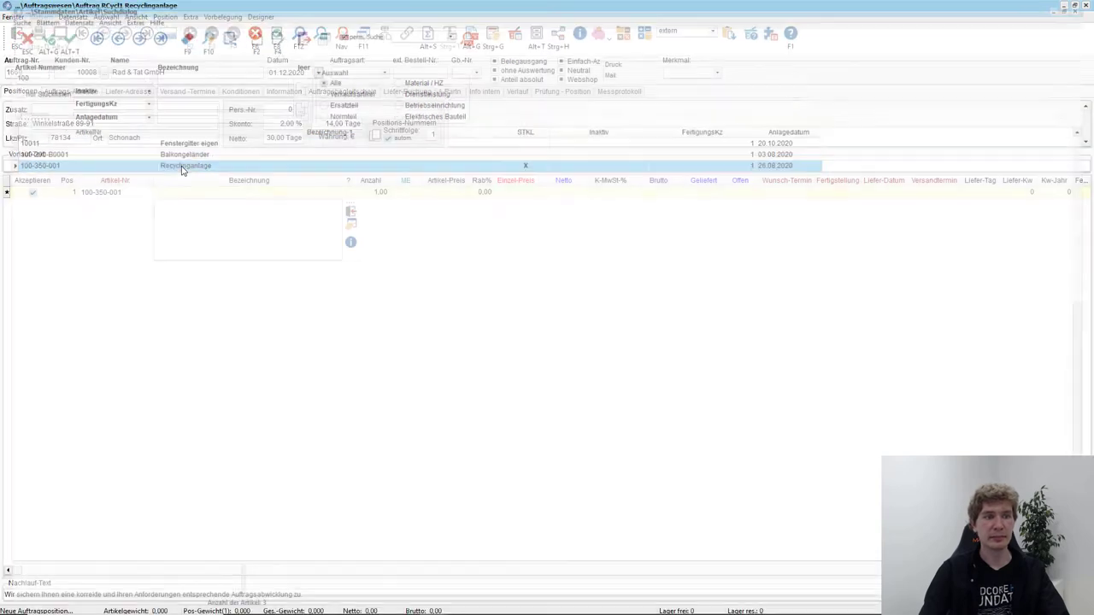
click(277, 47)
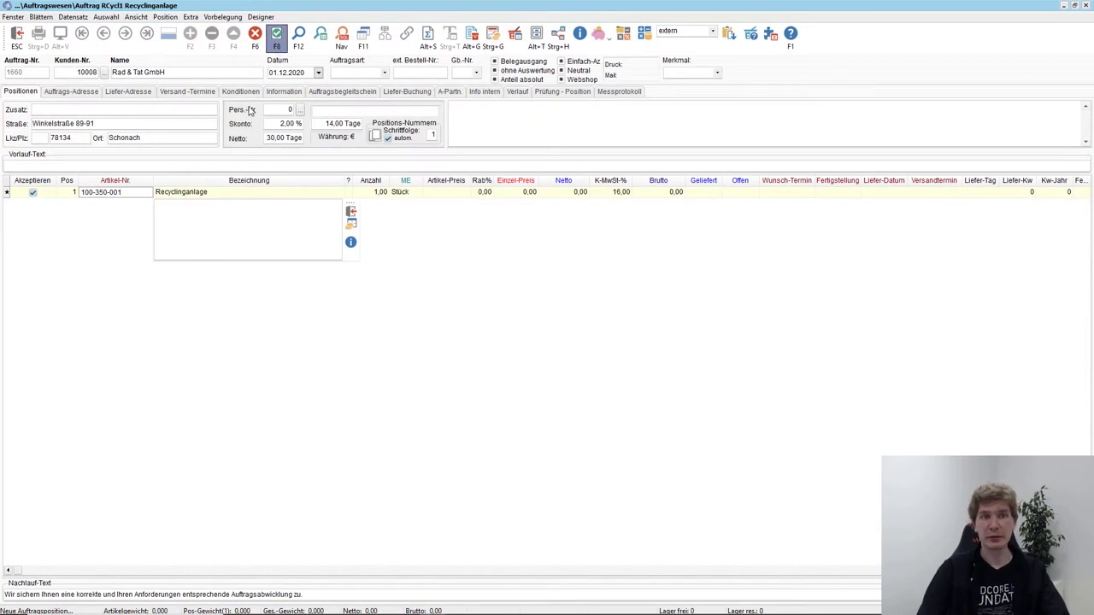
- Open the bill of materials of article 100-350-001 from its order position
click(141, 193)
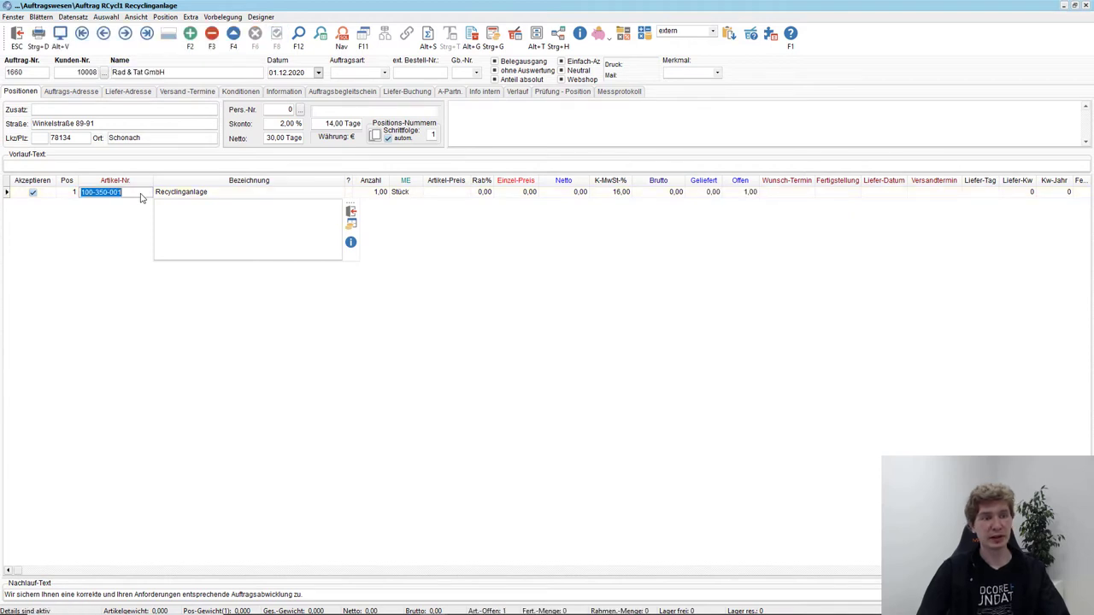
right_click(141, 194)
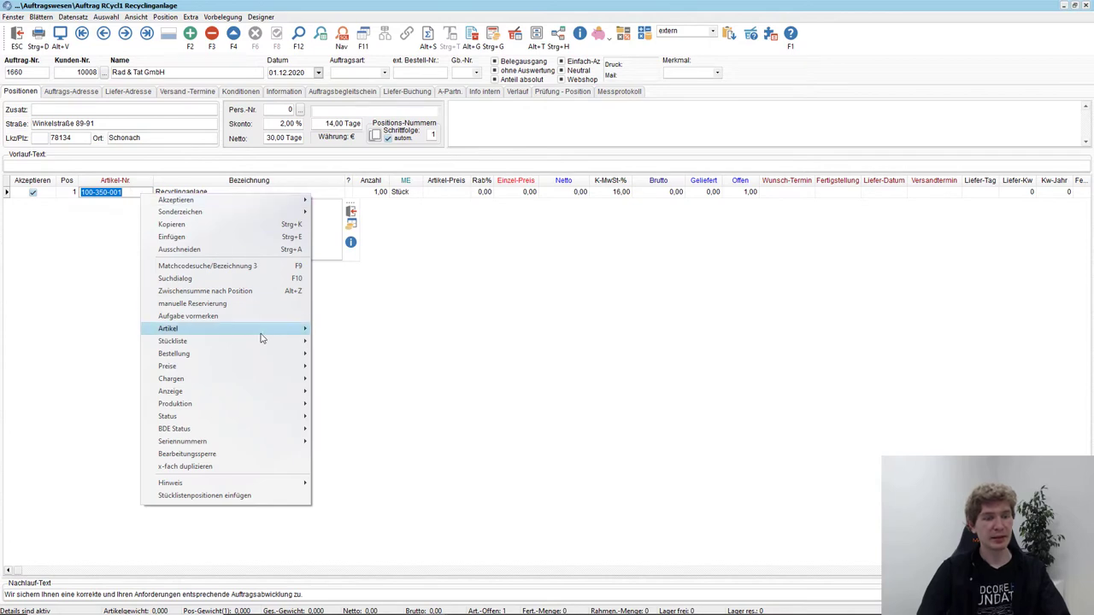
mouse_move(259, 344)
click(342, 342)
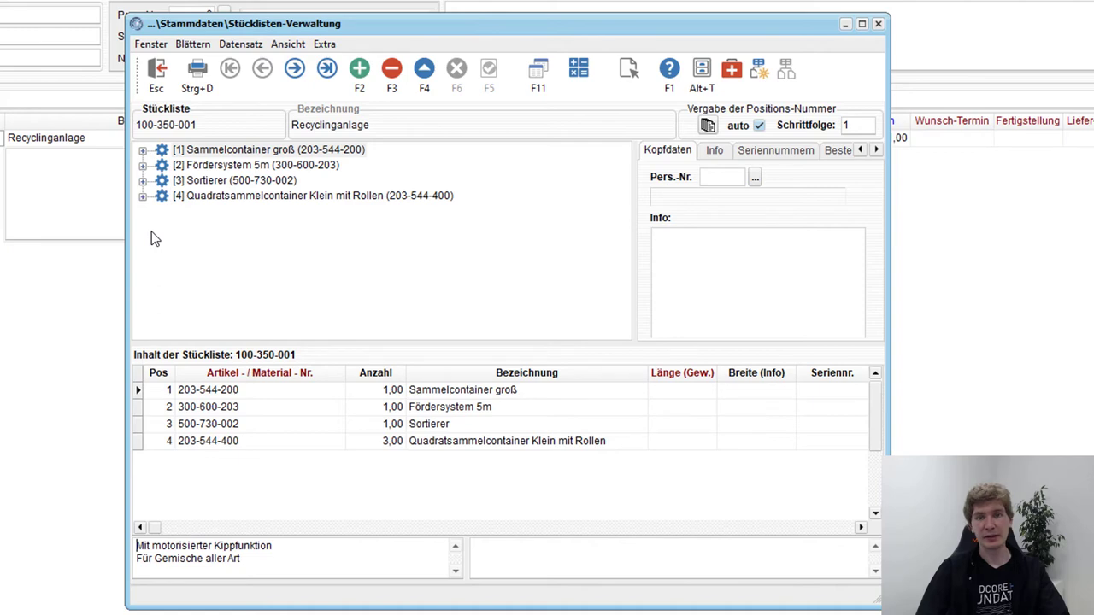
- Examine the components of Sammelcontainer groß, Fördersystem 5m, Sortierer and Quadratsammelcontainer Klein mit Rollen in the bill of materials, and close it
click(144, 154)
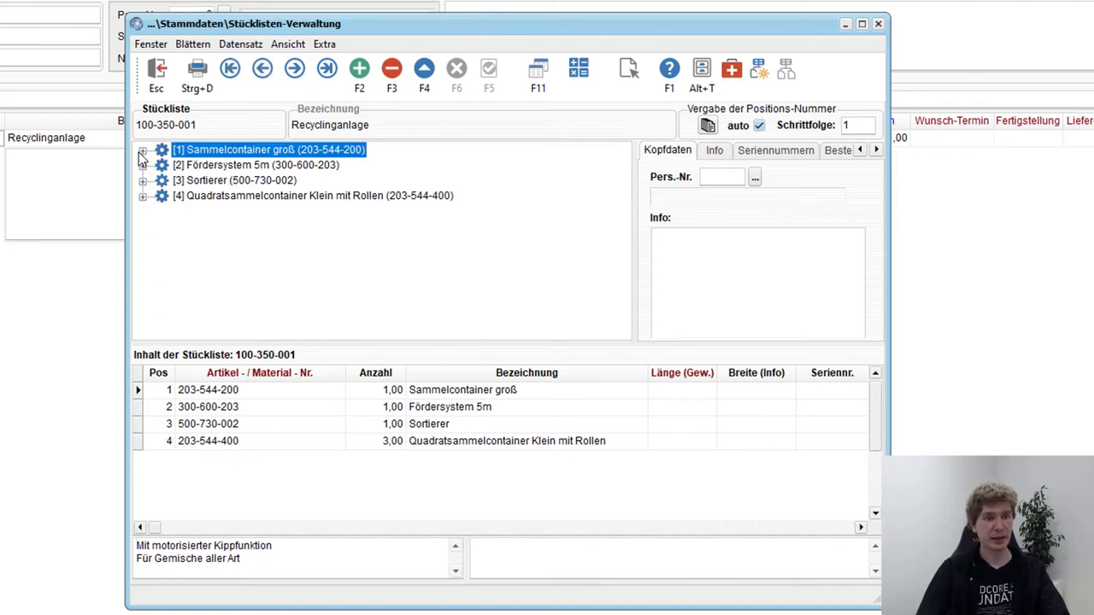
click(143, 152)
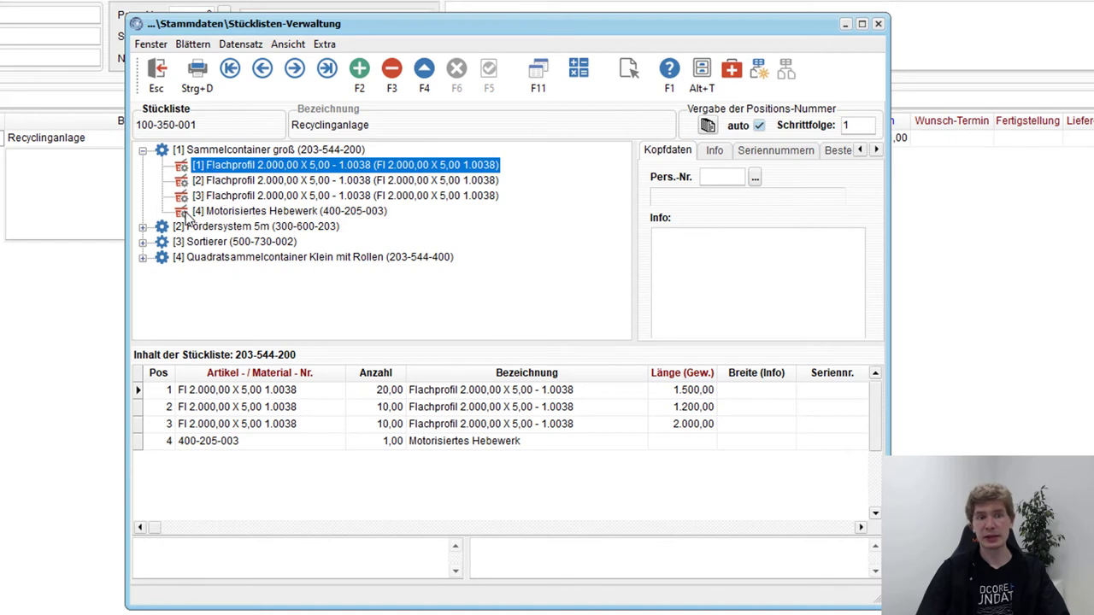
click(143, 150)
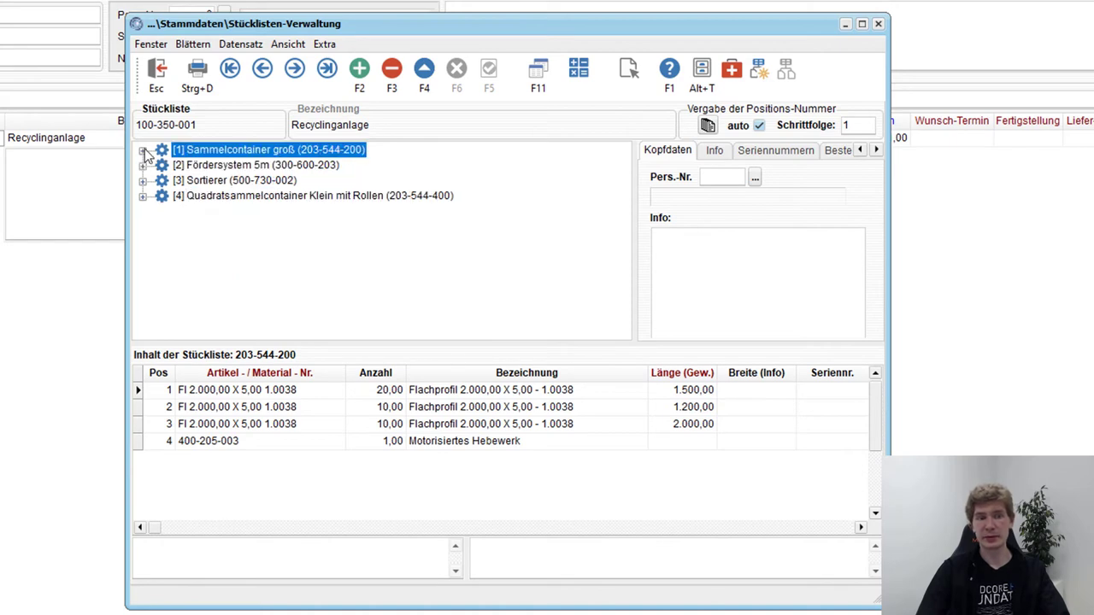
click(143, 165)
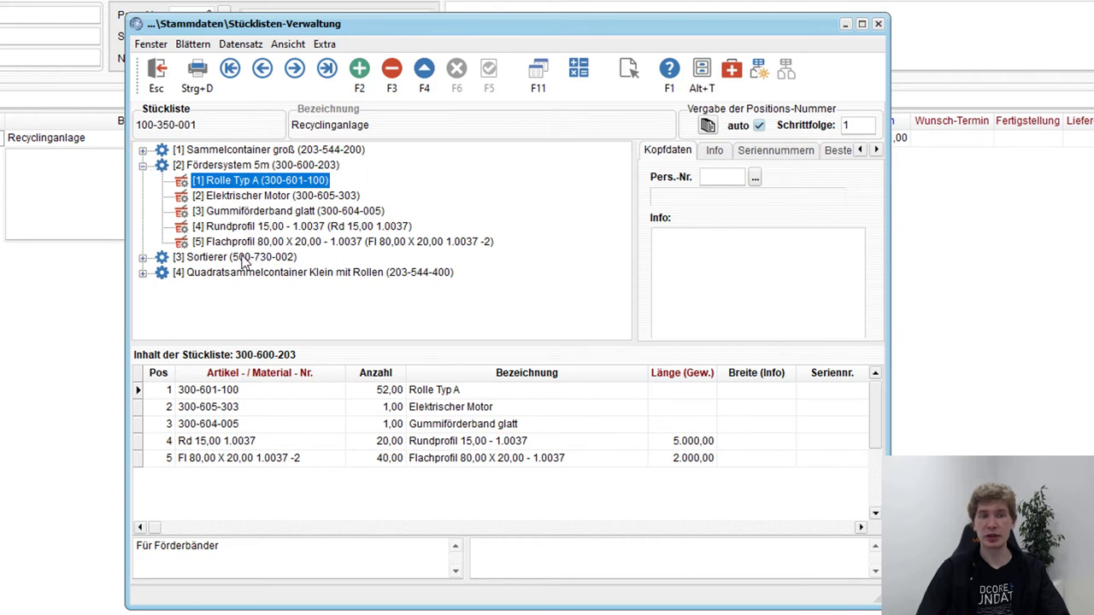
click(143, 258)
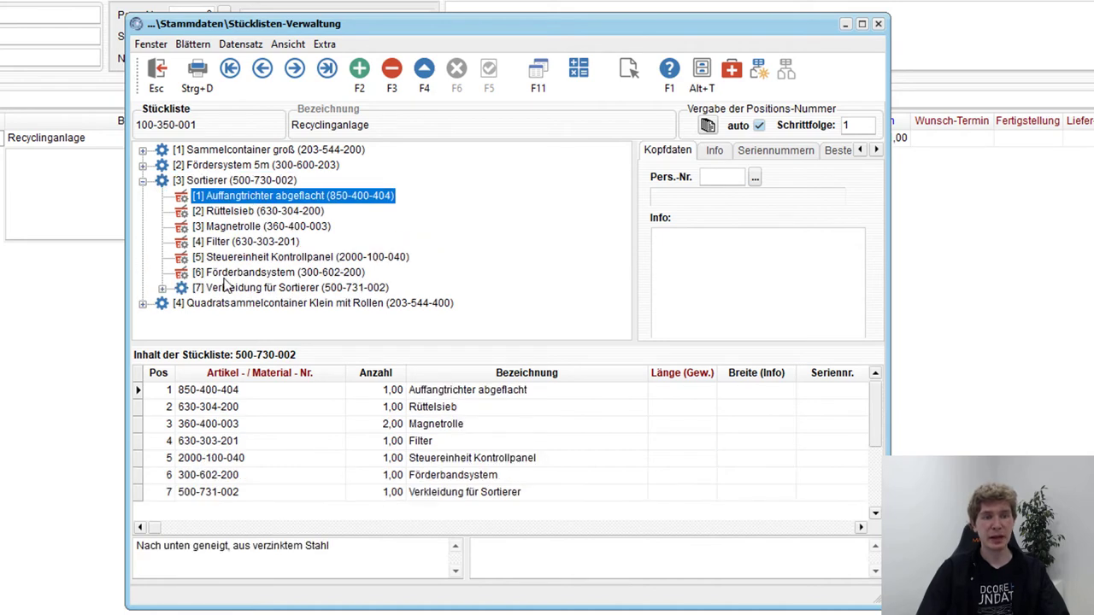
click(142, 302)
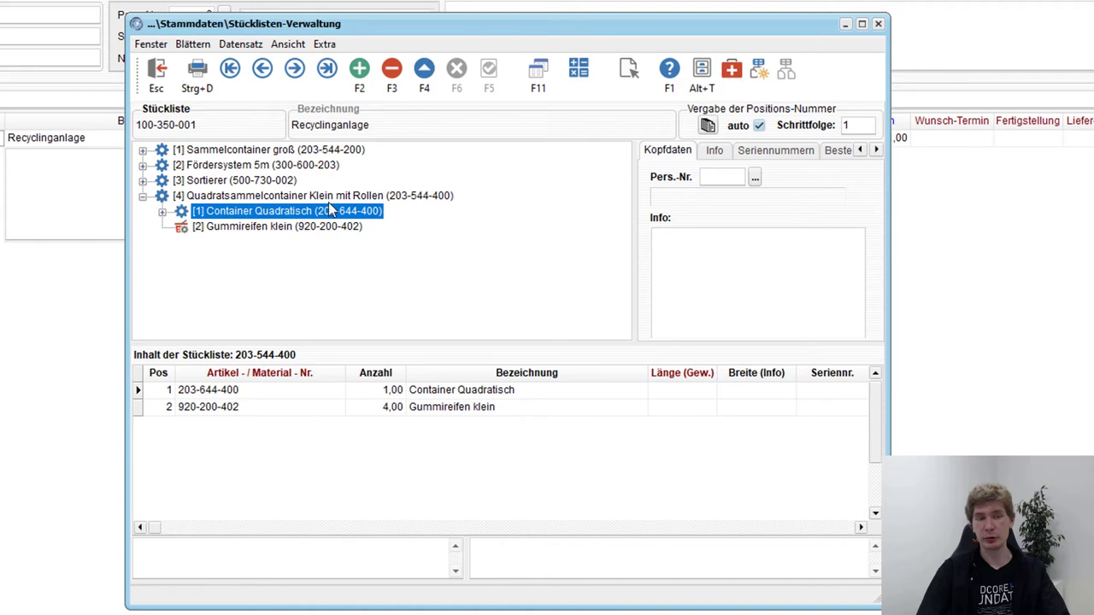
click(157, 73)
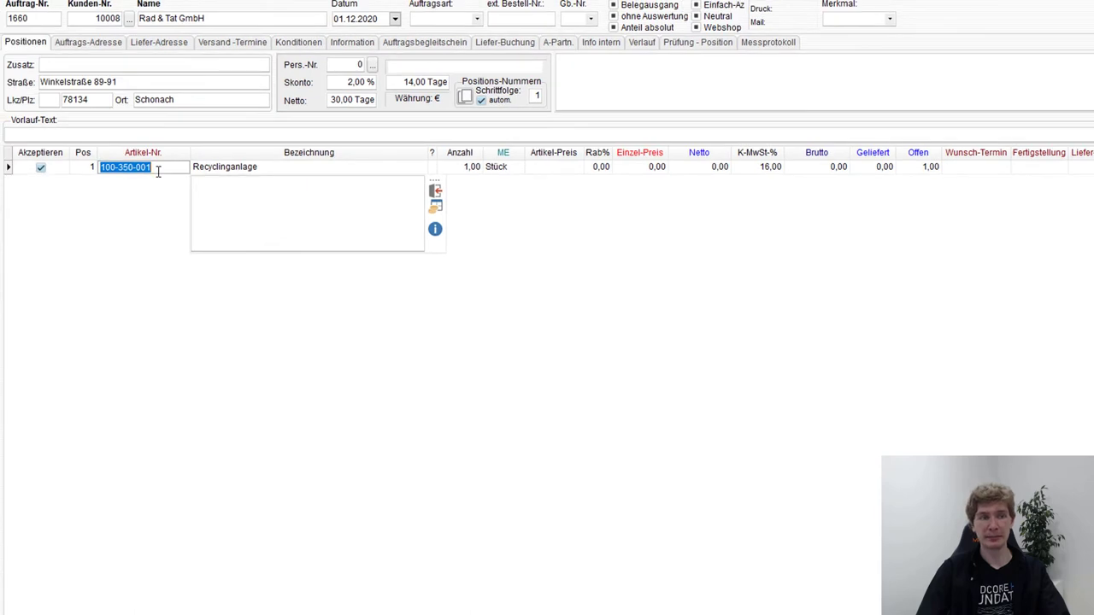
- Freeze the bill of materials of the Recyclinganlage order position, check the Quadratsammelcontainer quantity in the frozen version and close it
right_click(158, 171)
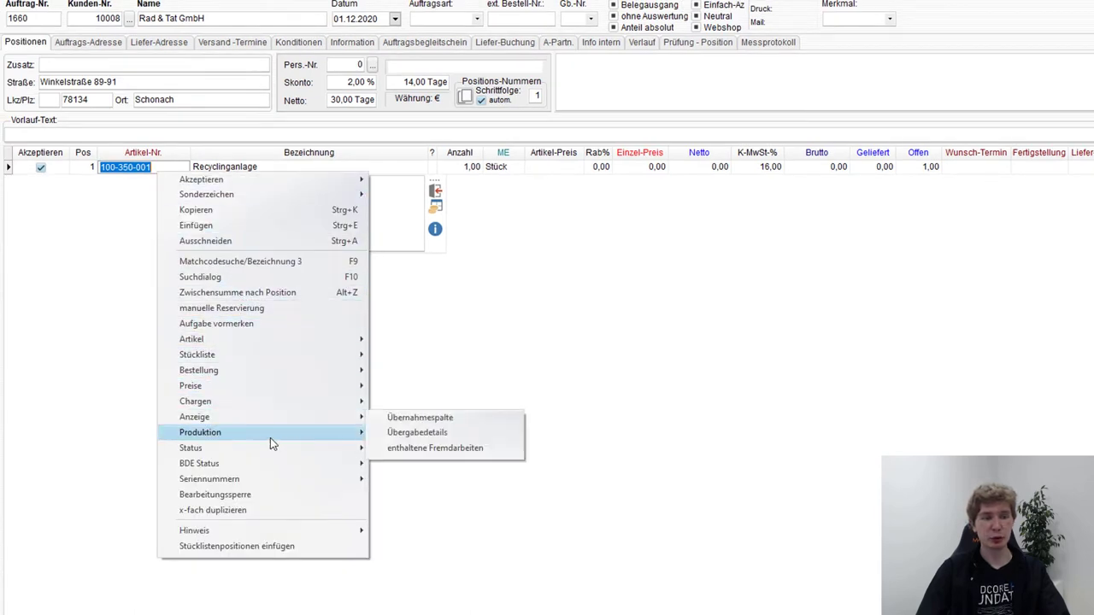
mouse_move(278, 356)
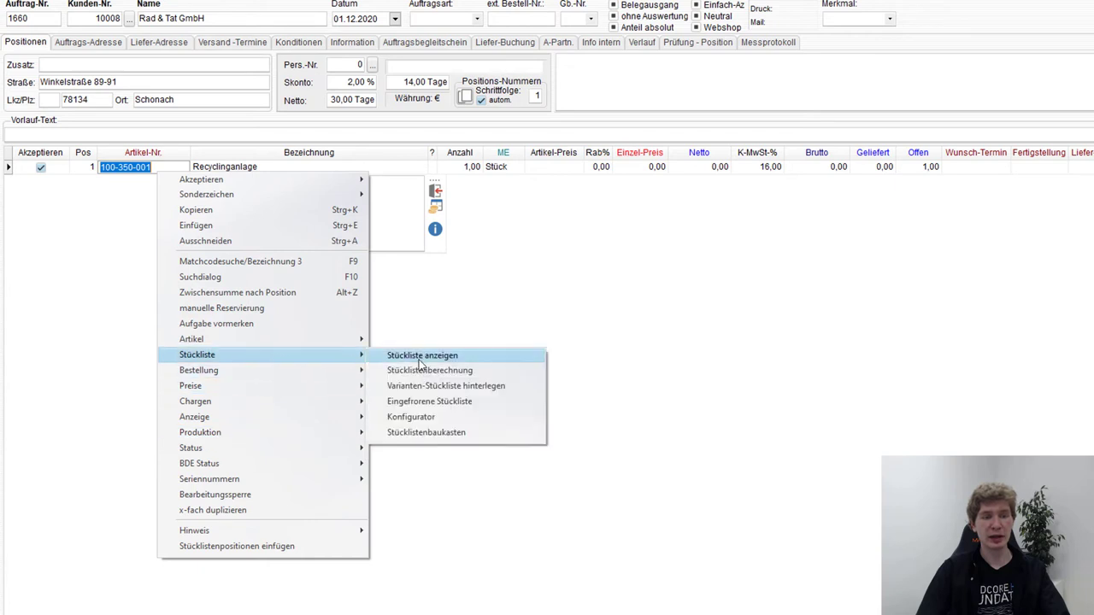
click(438, 404)
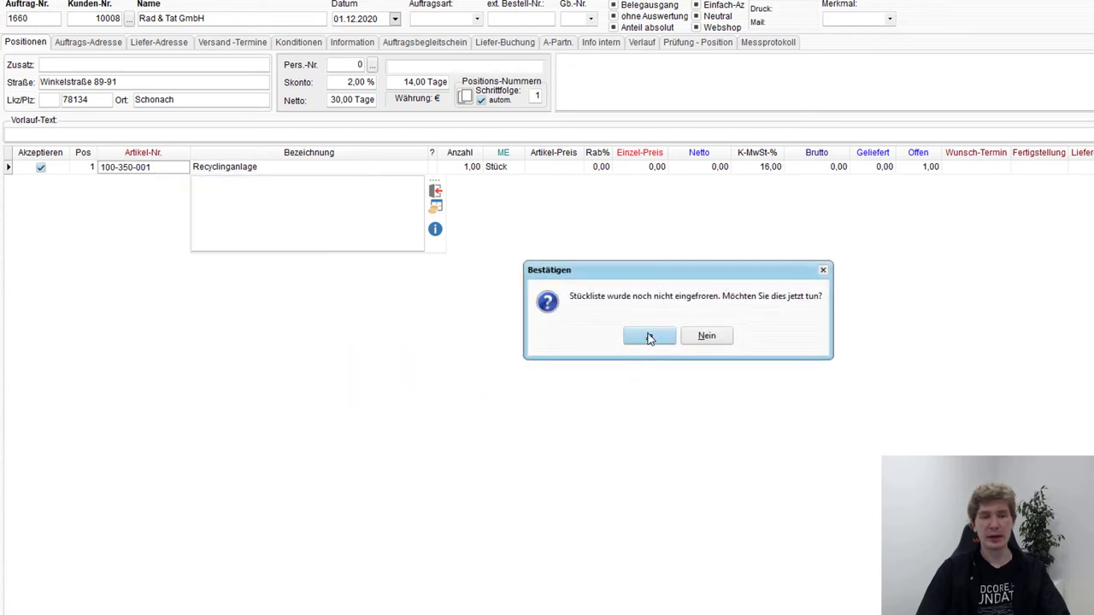
click(650, 336)
click(659, 334)
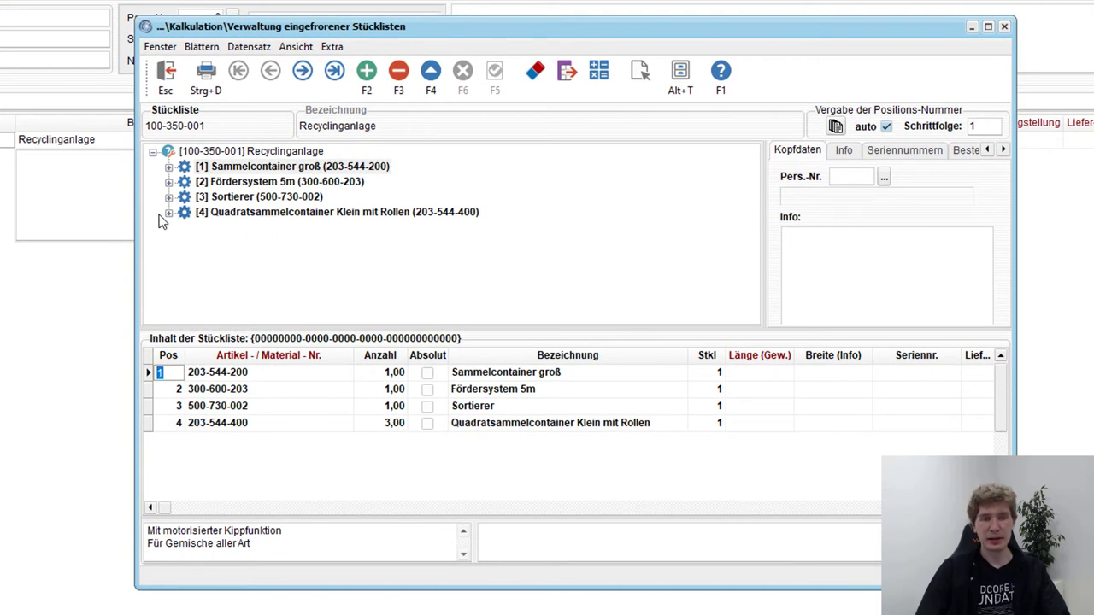
click(211, 216)
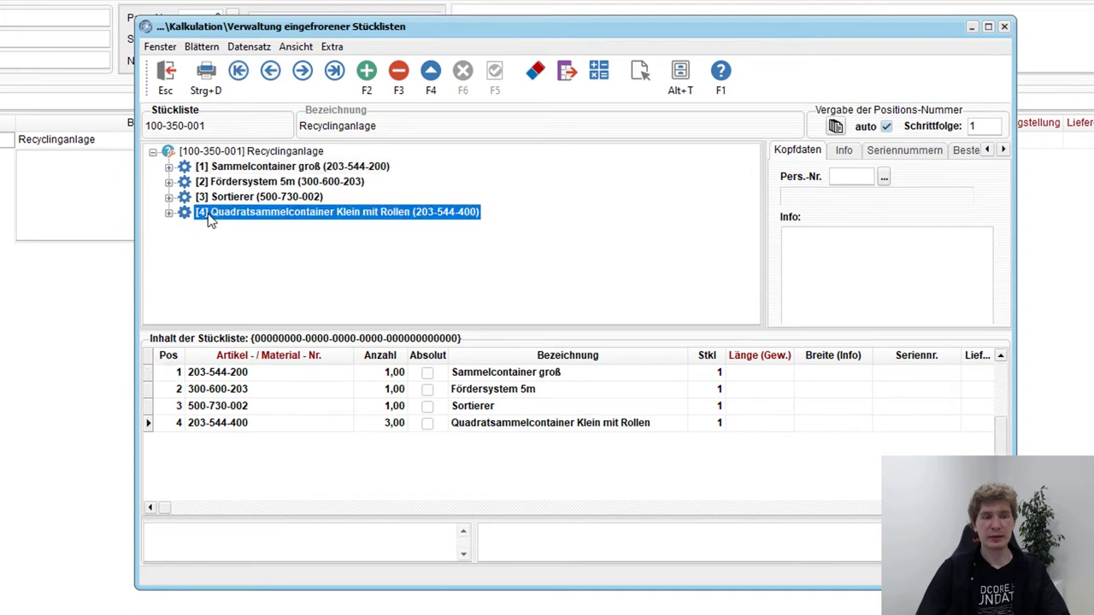
click(382, 424)
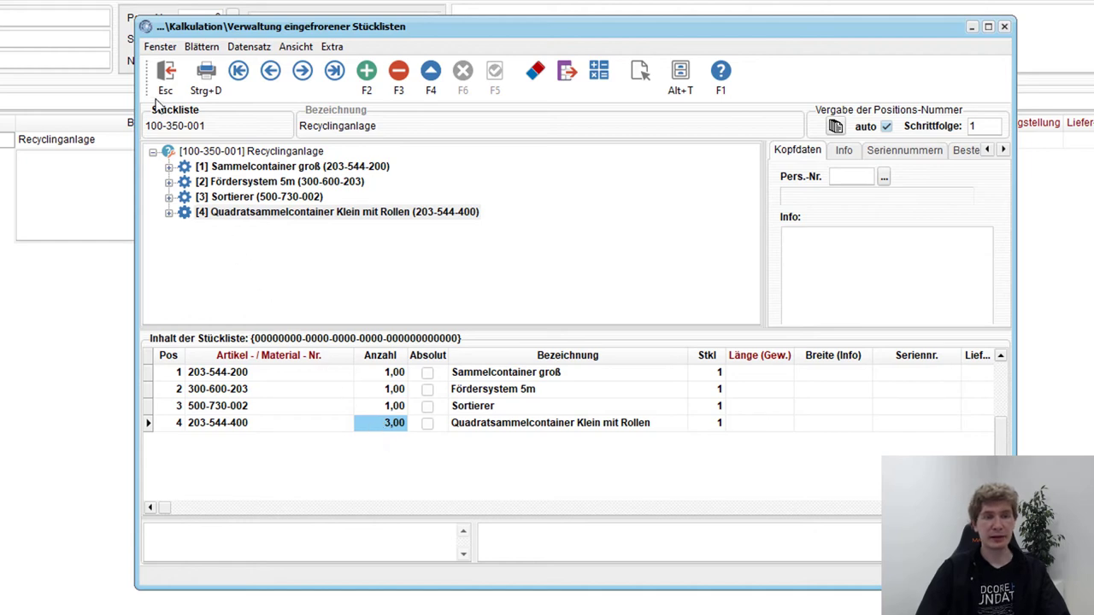
click(162, 94)
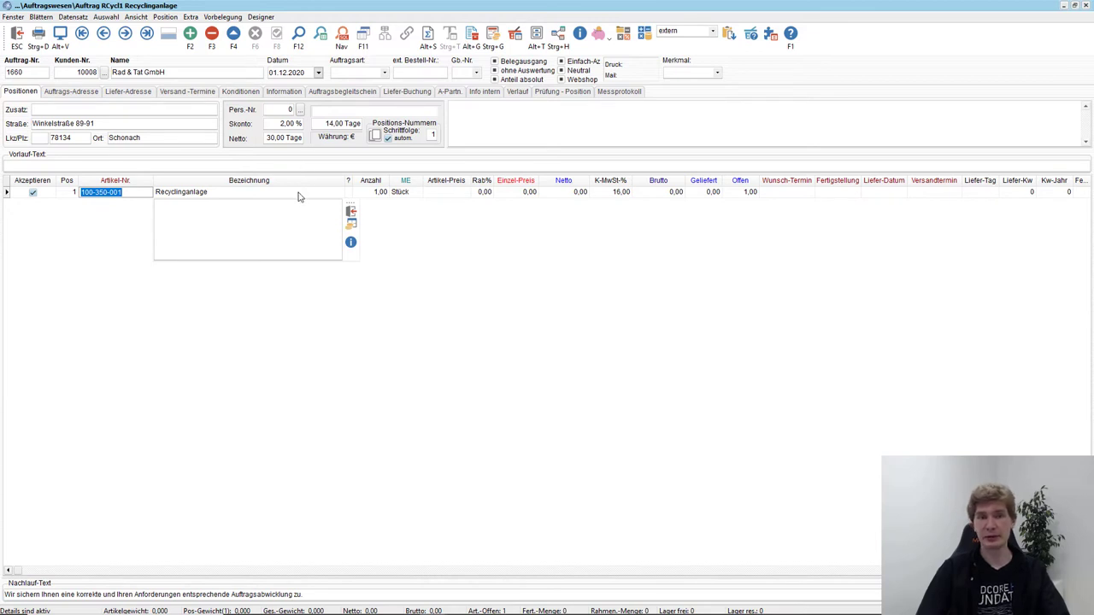
- Create a production order from the customer order for Sammelcontainer groß, Fördersystem 5m, Sortierer and Quadratsammelcontainer Klein mit Rollen, and close the procurement window
click(515, 43)
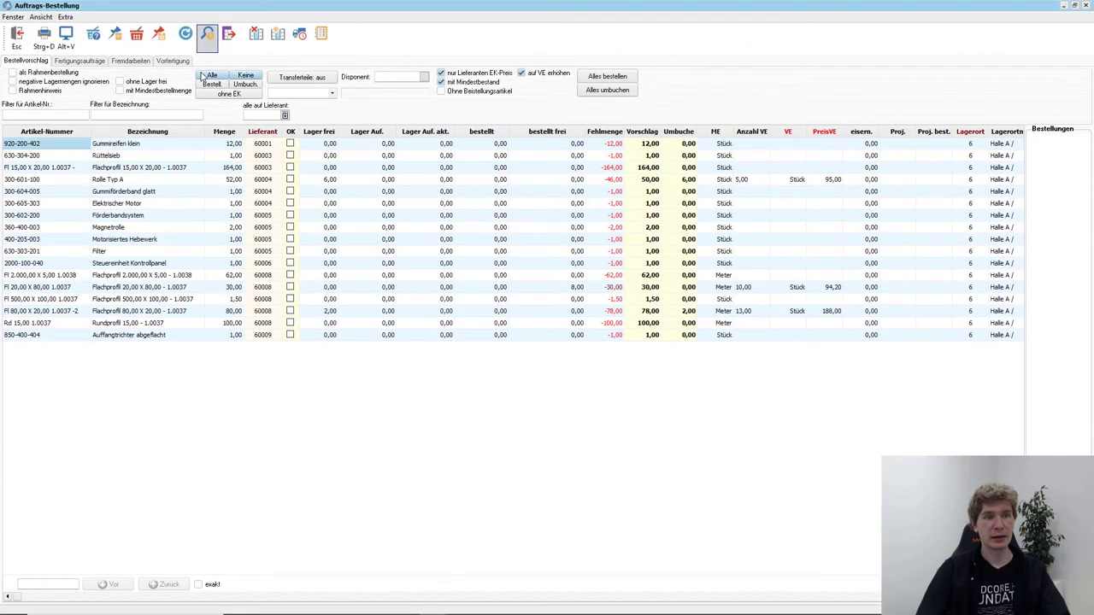
click(79, 60)
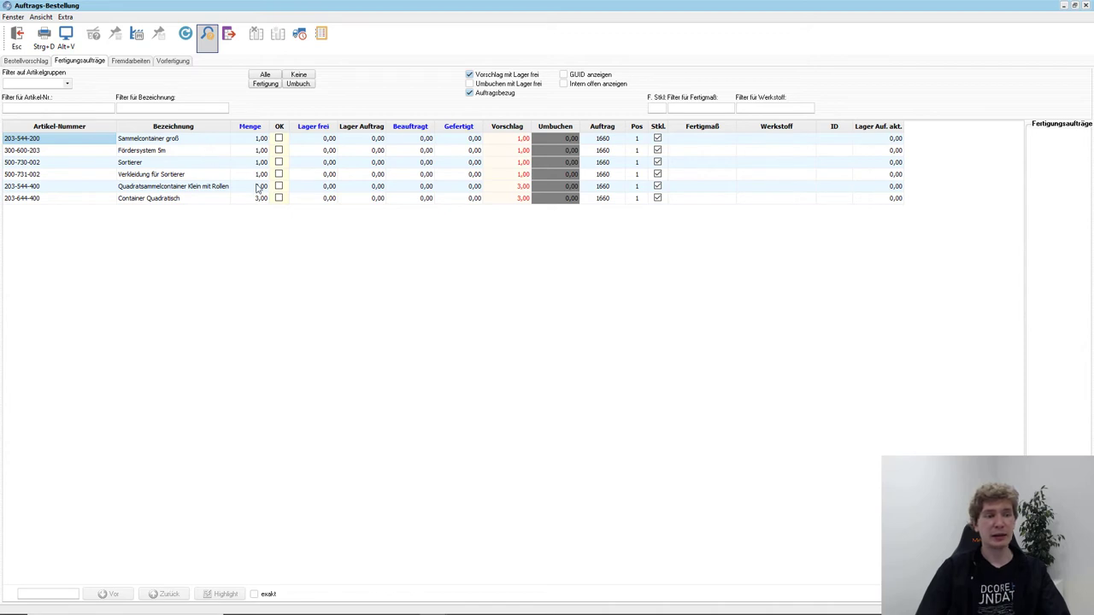
click(279, 186)
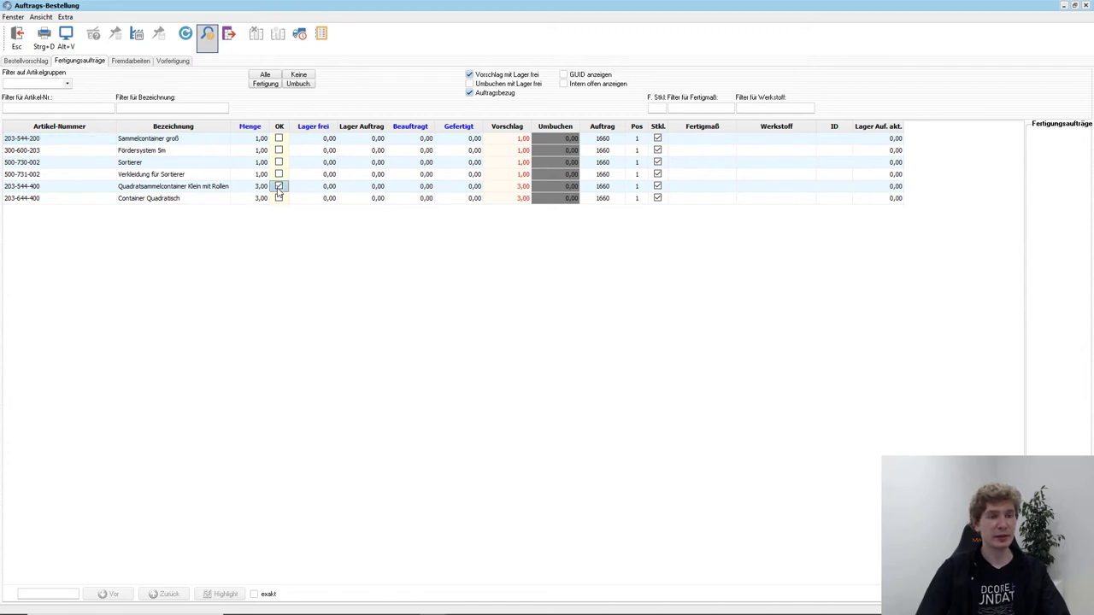
click(279, 161)
click(279, 149)
click(278, 138)
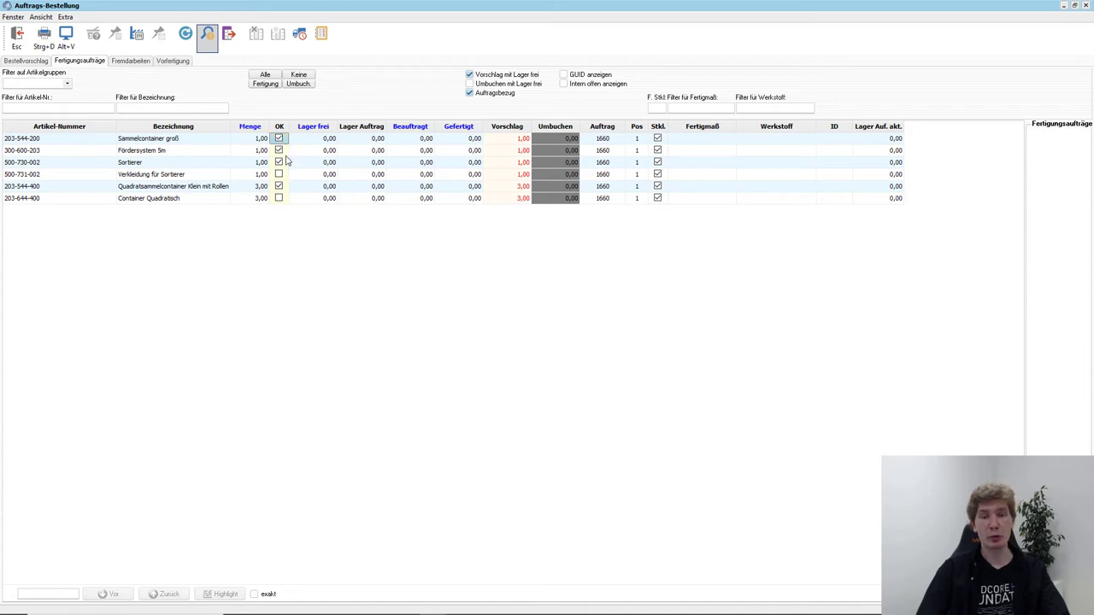
click(137, 43)
click(519, 329)
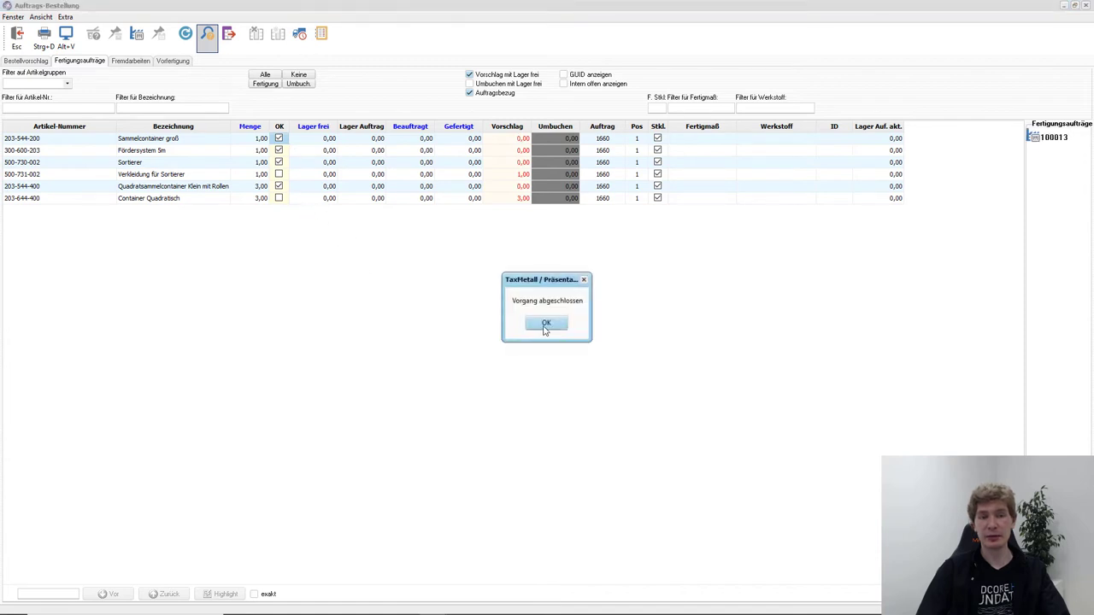
click(541, 331)
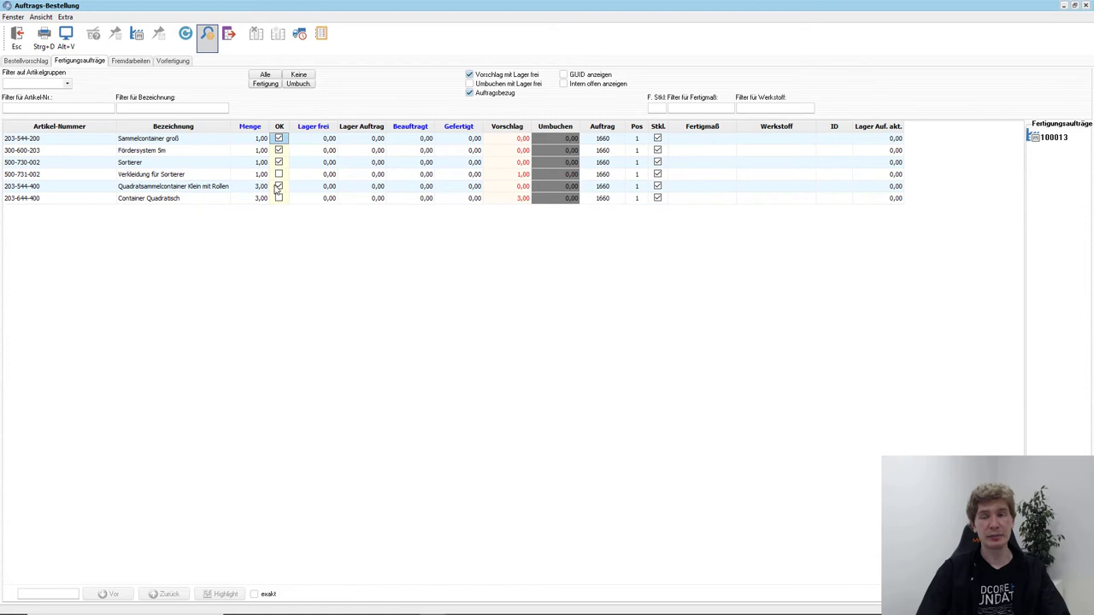
click(278, 184)
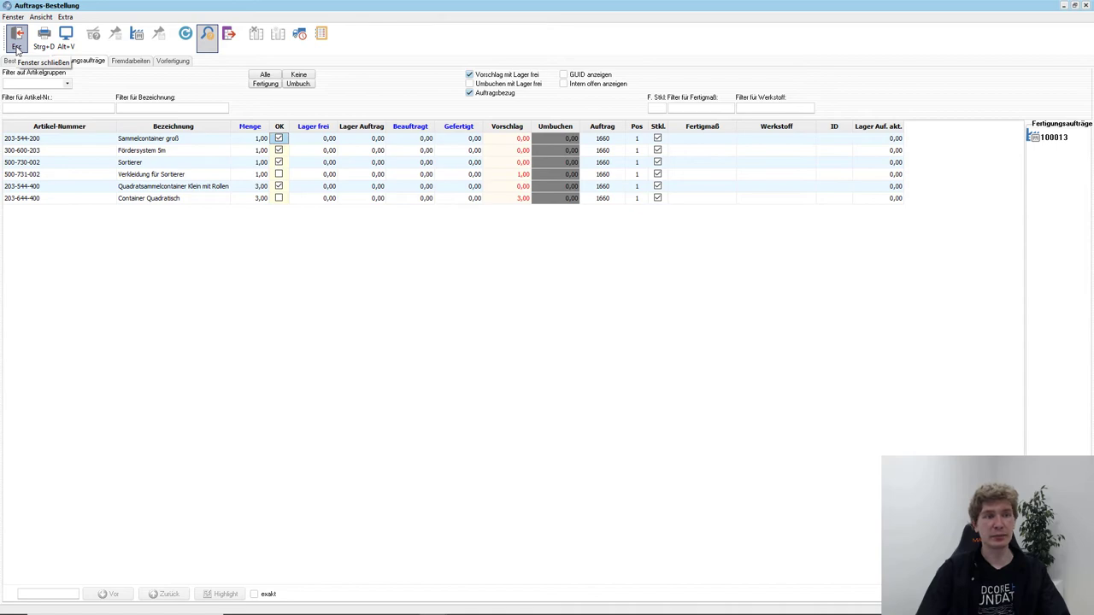
click(16, 45)
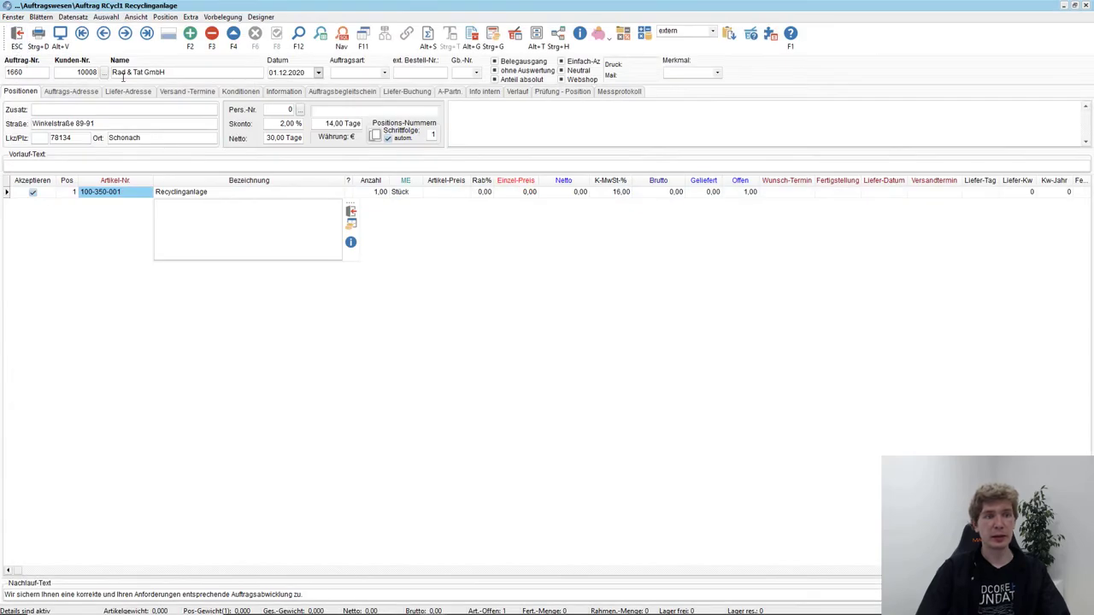
- Find and open the newest Rad & Tat GmbH production order, dated 01.12.2020, and review its positions
click(299, 34)
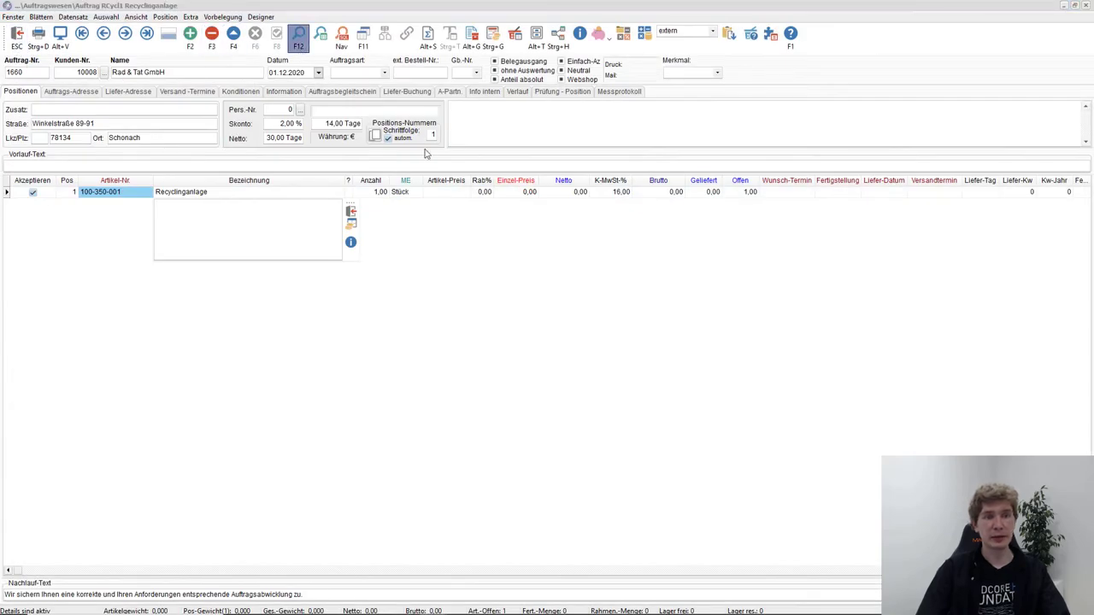
key(ctrl+End)
double_click(475, 442)
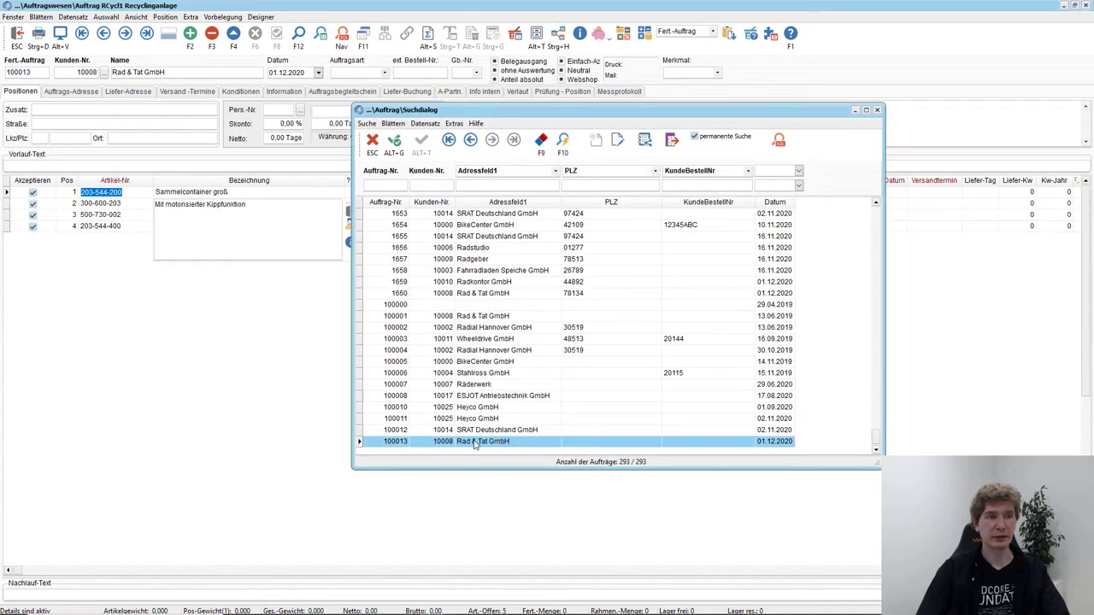
click(128, 205)
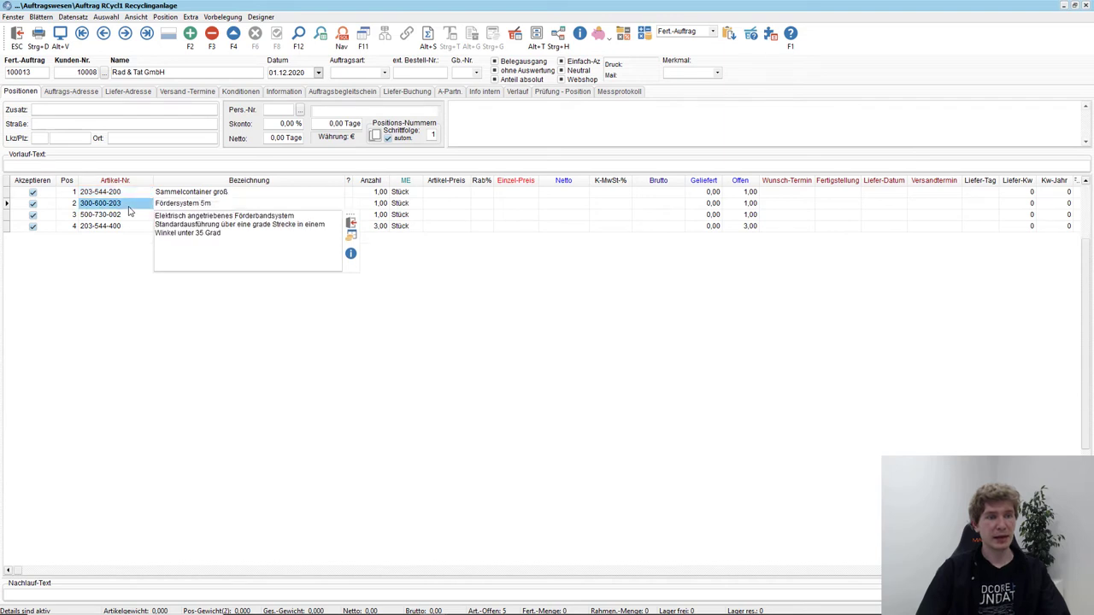
click(119, 219)
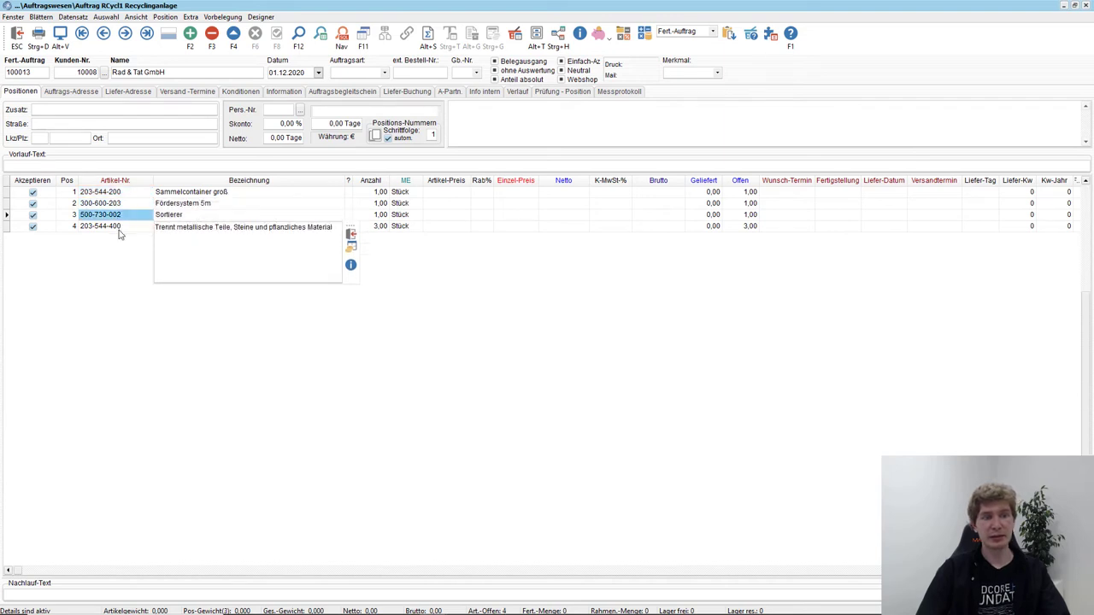
click(119, 226)
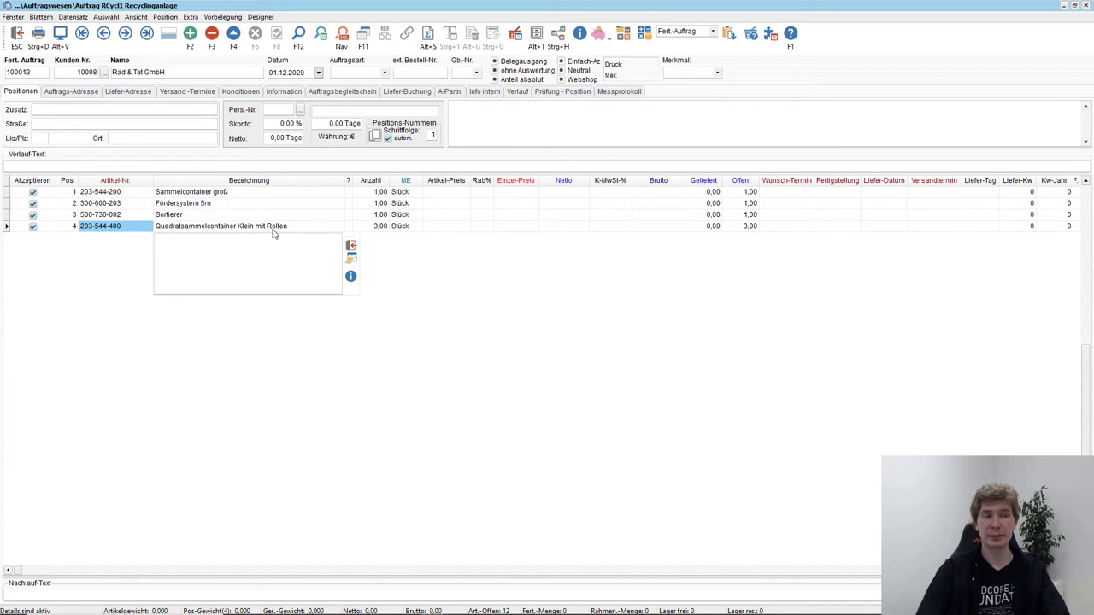
- Open the production order's purchase proposal and examine Rolle Typ A's free stock, shortage, suggested and transfer quantities, and packaging unit
click(517, 38)
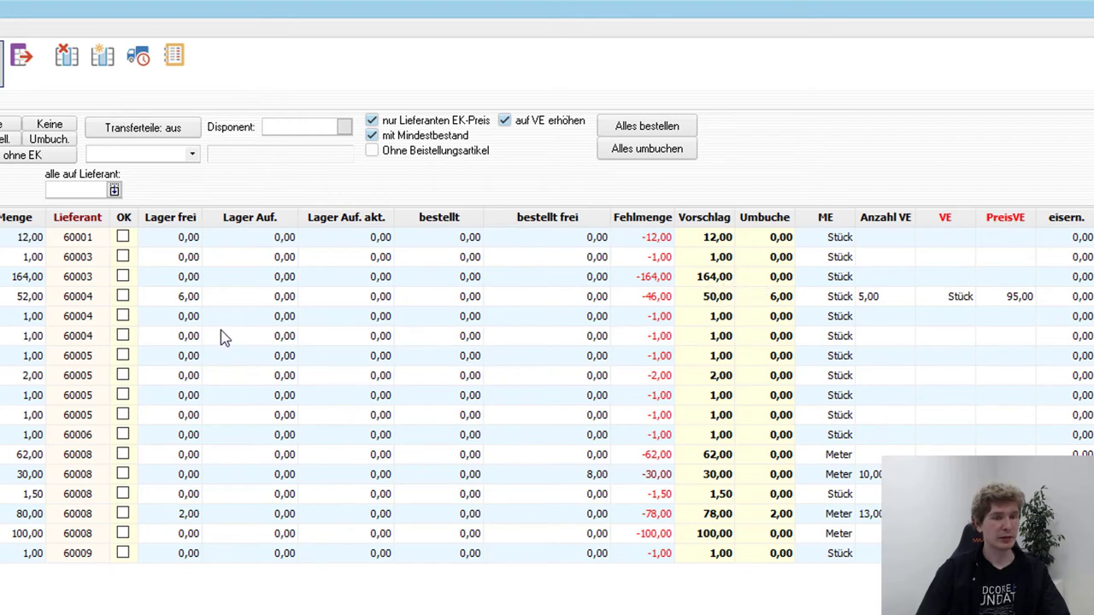
click(191, 297)
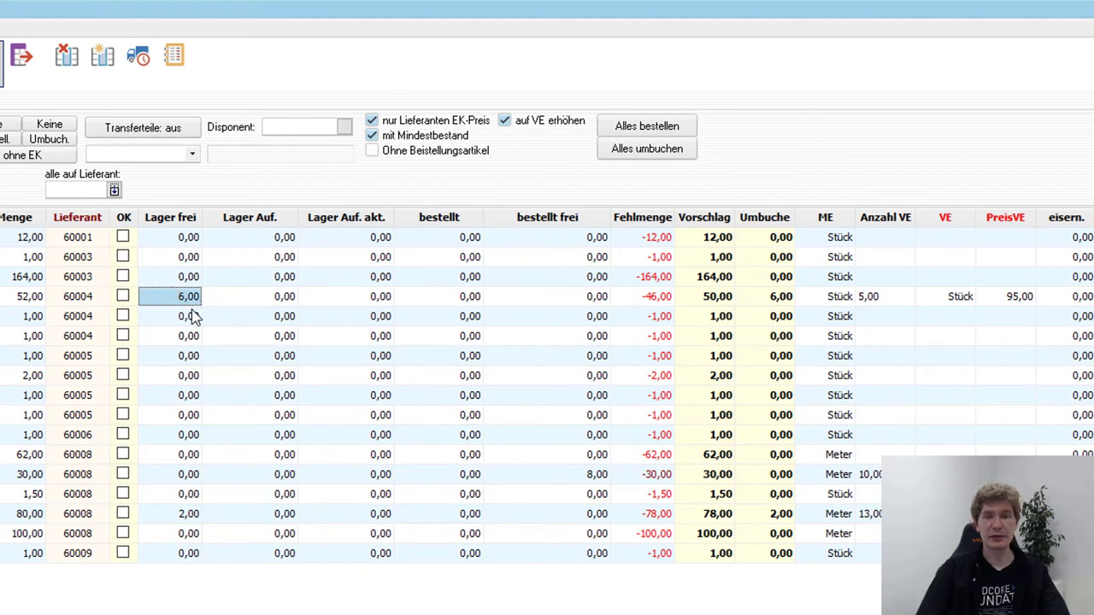
click(637, 298)
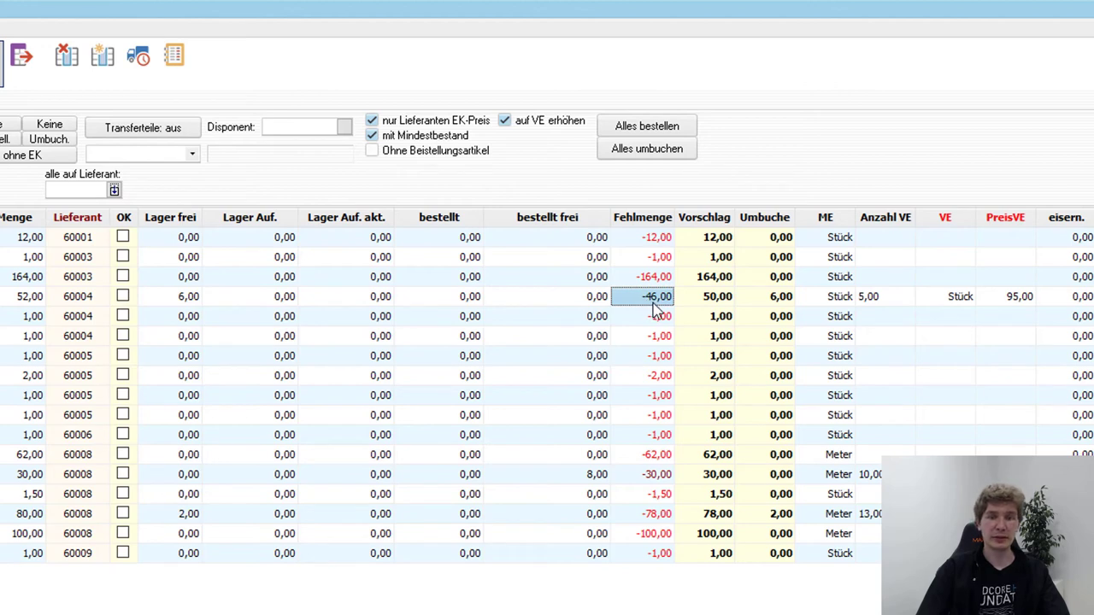
click(783, 301)
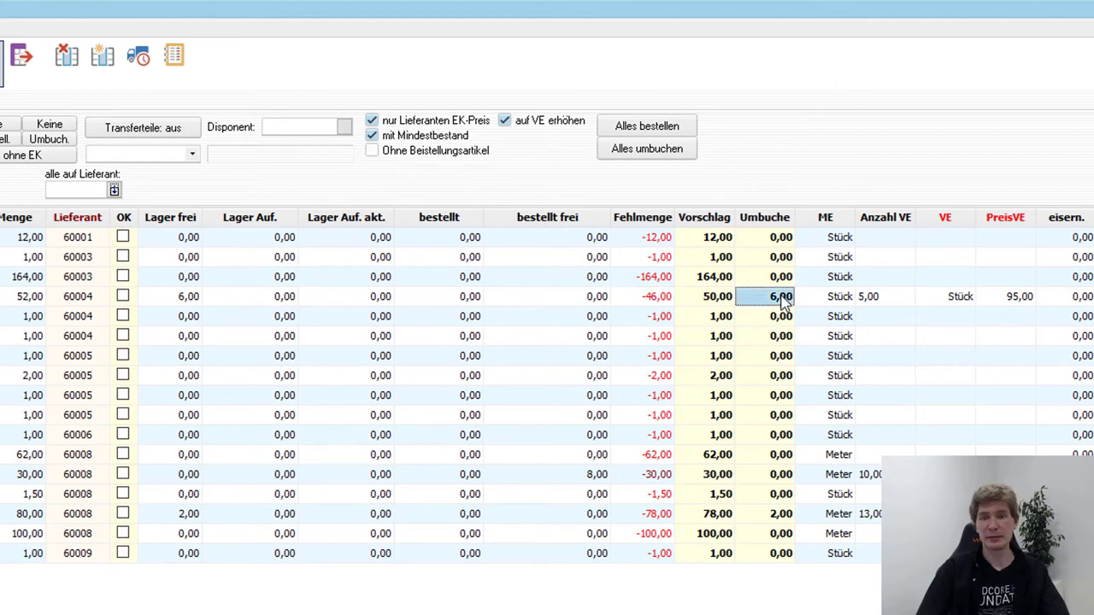
click(887, 296)
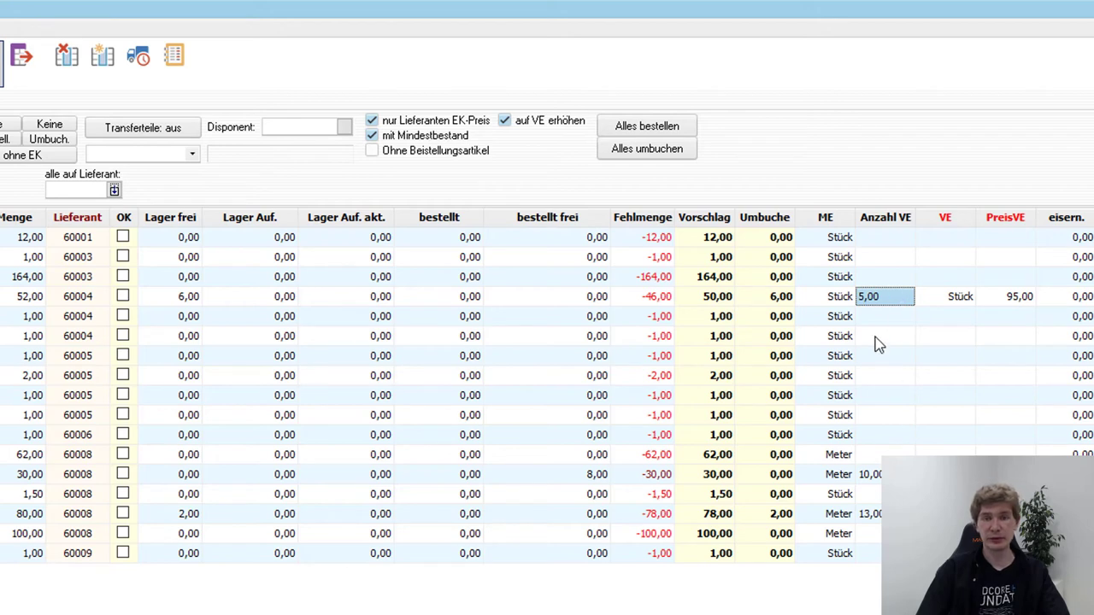
click(718, 301)
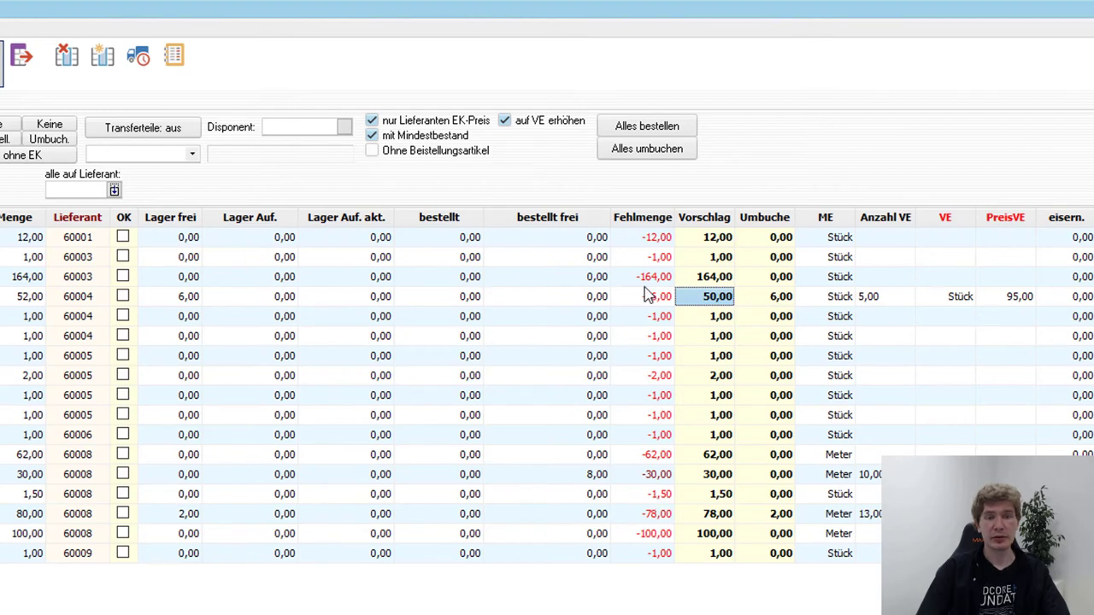
click(180, 300)
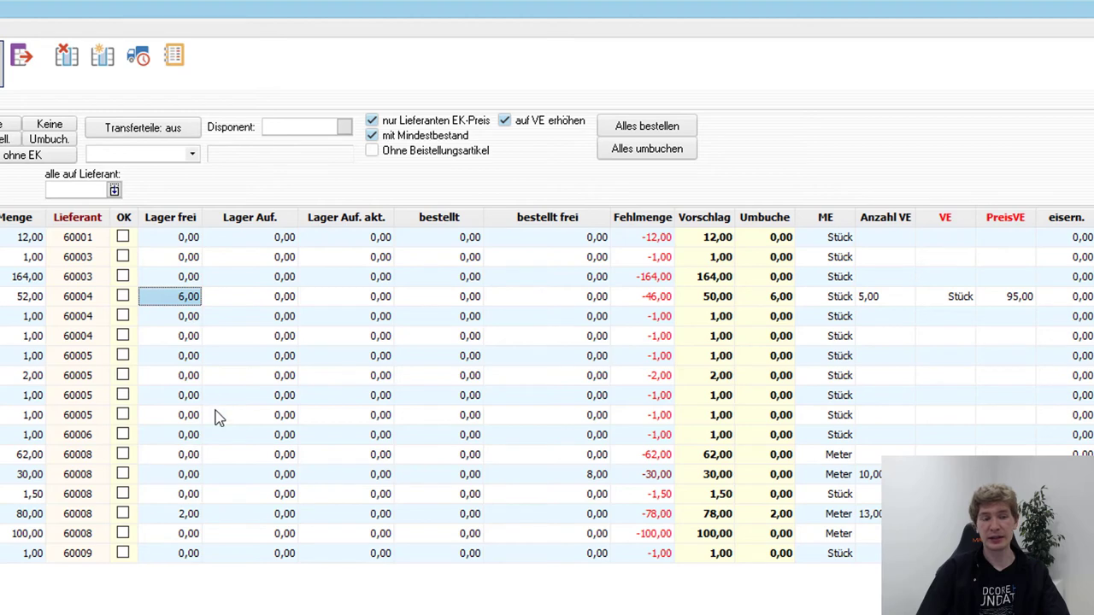
click(220, 299)
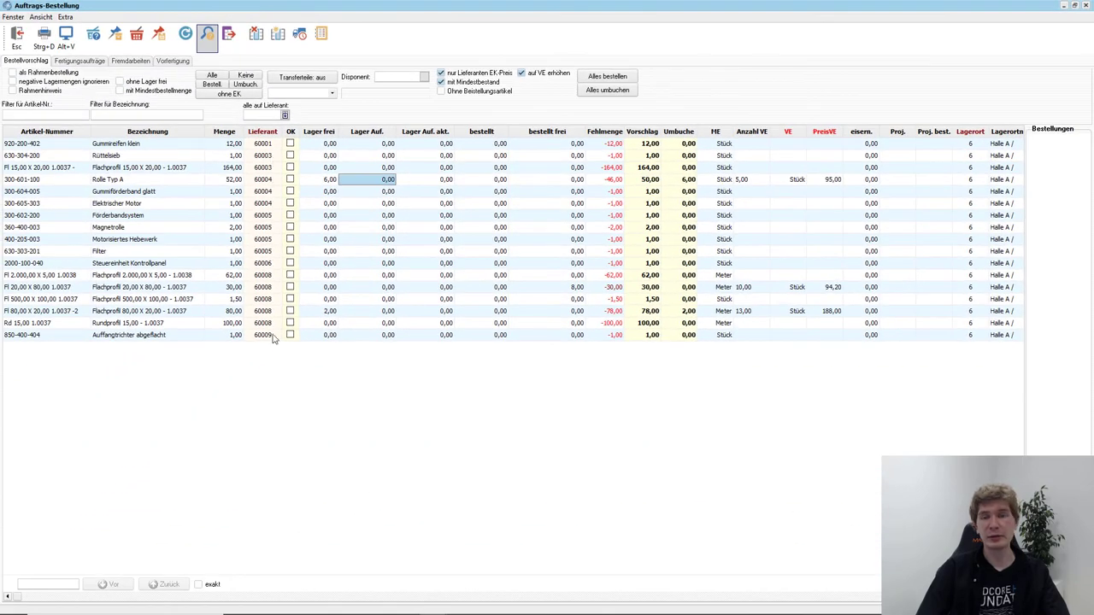
- Select all articles in the purchase proposal and generate the supplier orders and stock transfers for them
click(213, 80)
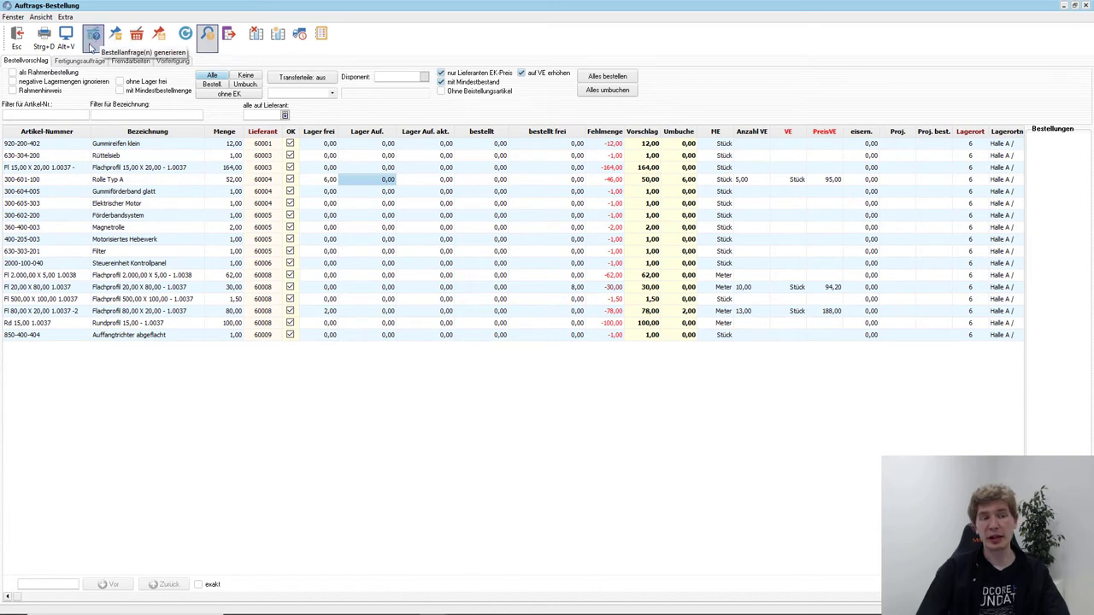
click(138, 36)
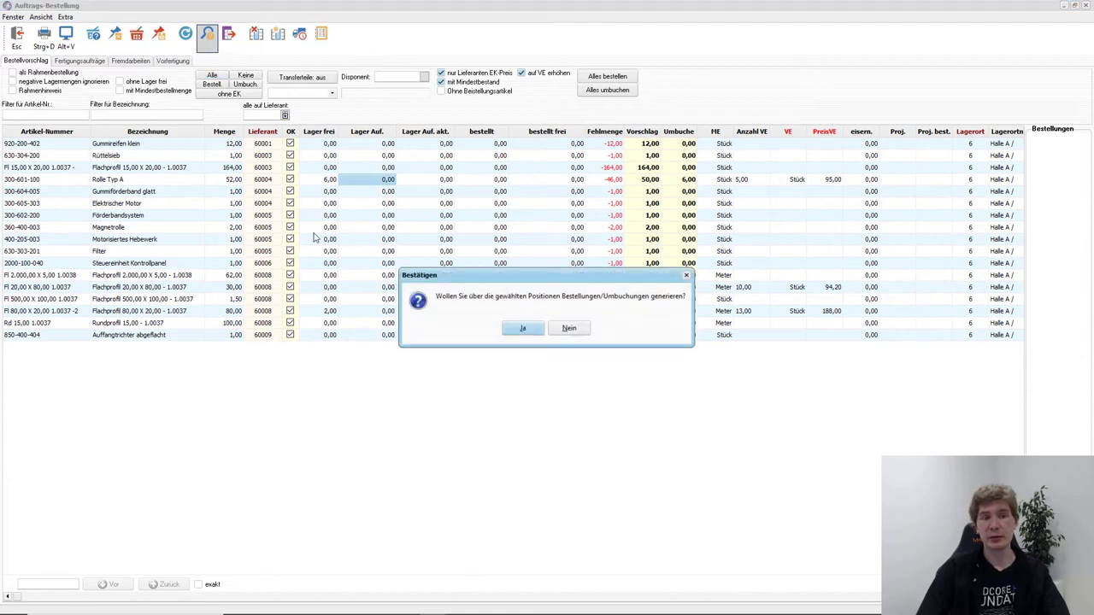
click(524, 330)
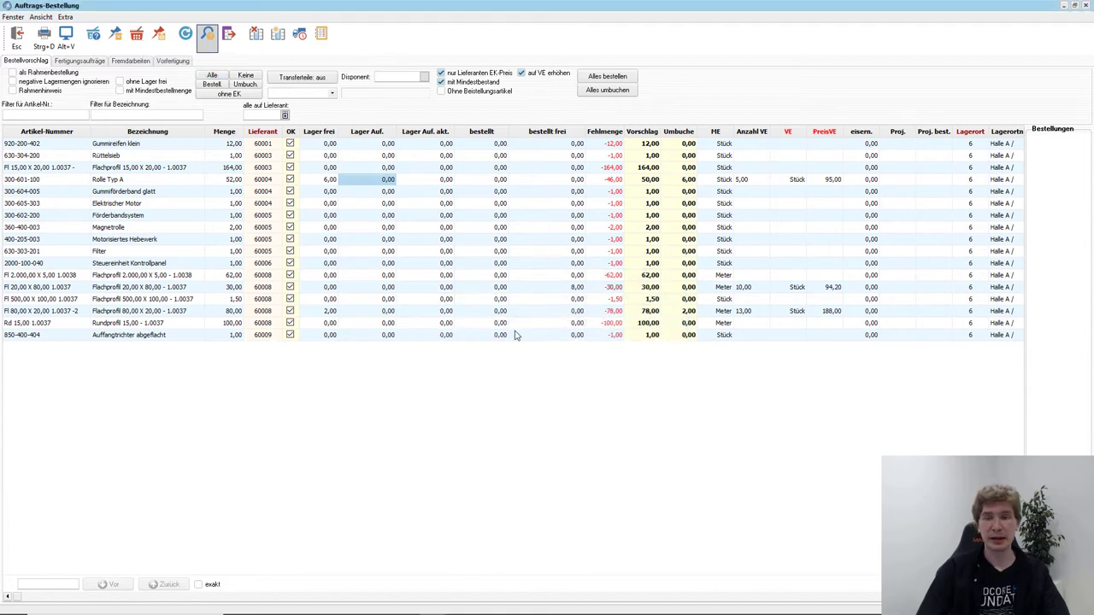
click(362, 243)
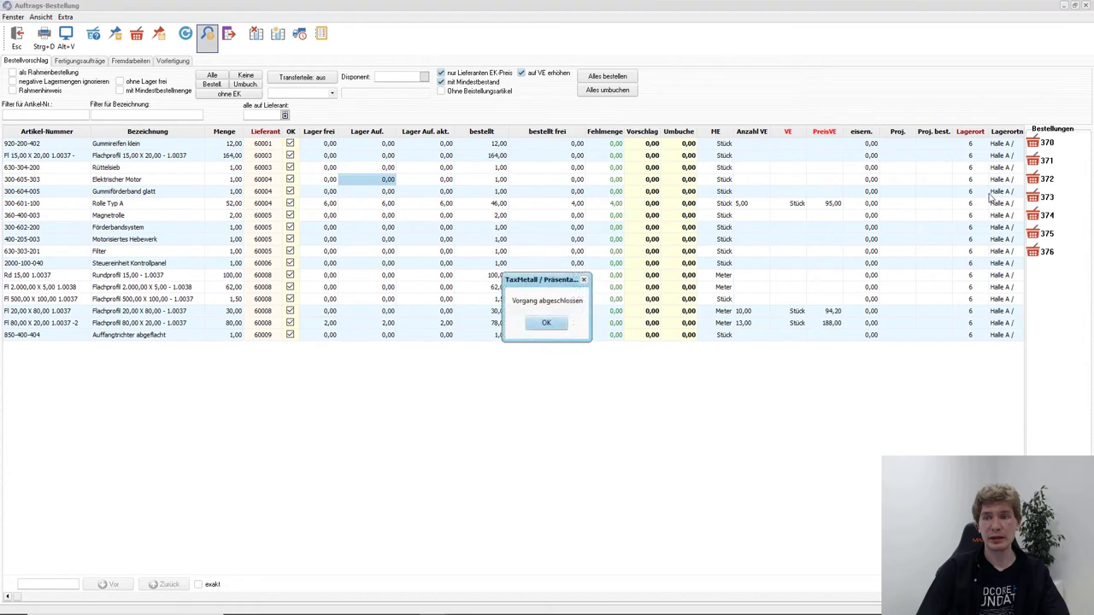
click(556, 323)
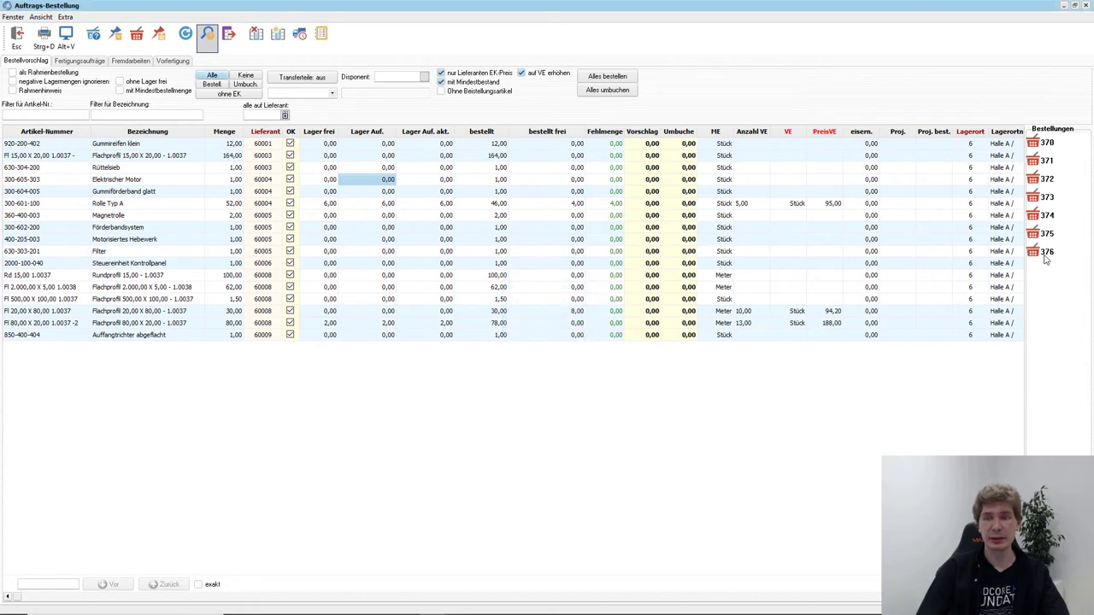
- Open the generated purchase order for Magnetrolle, Förderbandsystem, Motorisiertes Hebewerk and Filter, review its positions and print preview, and close it
click(1053, 195)
double_click(1052, 195)
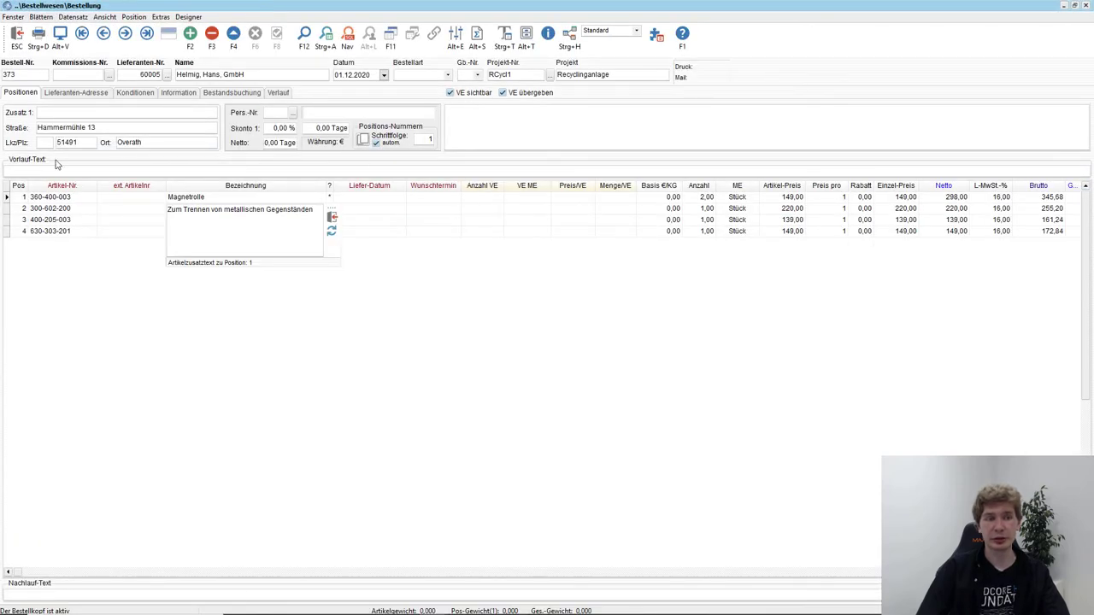
click(122, 208)
click(119, 220)
click(119, 232)
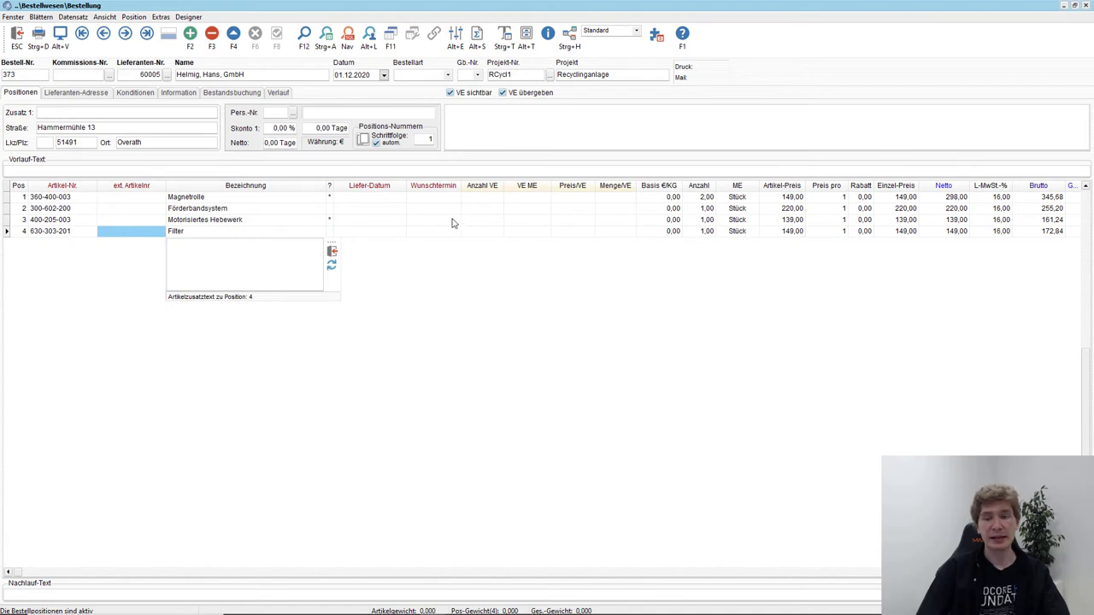
click(60, 36)
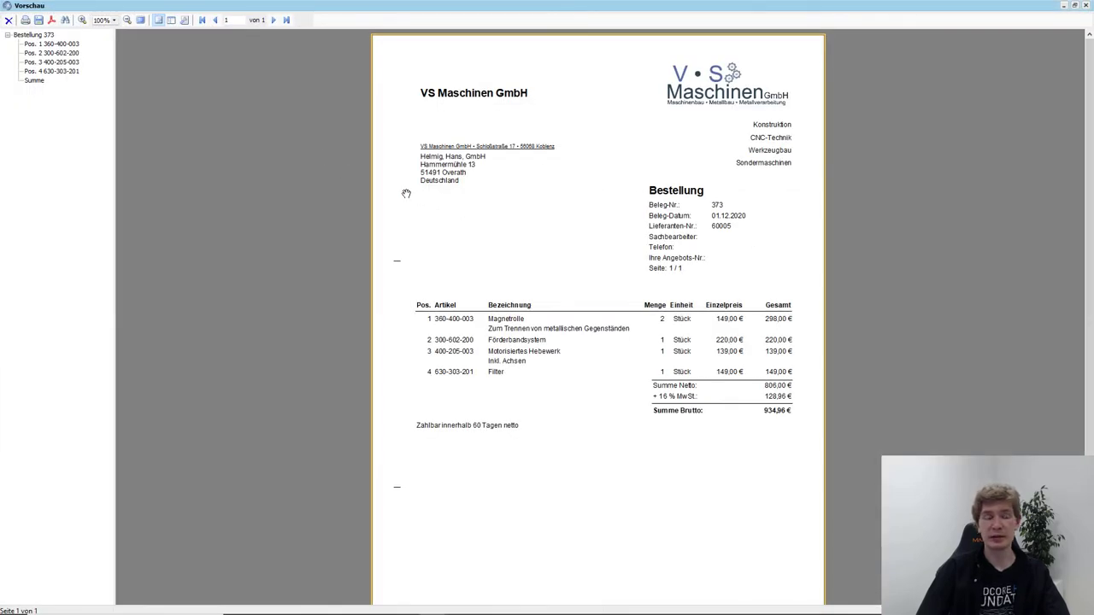
click(8, 21)
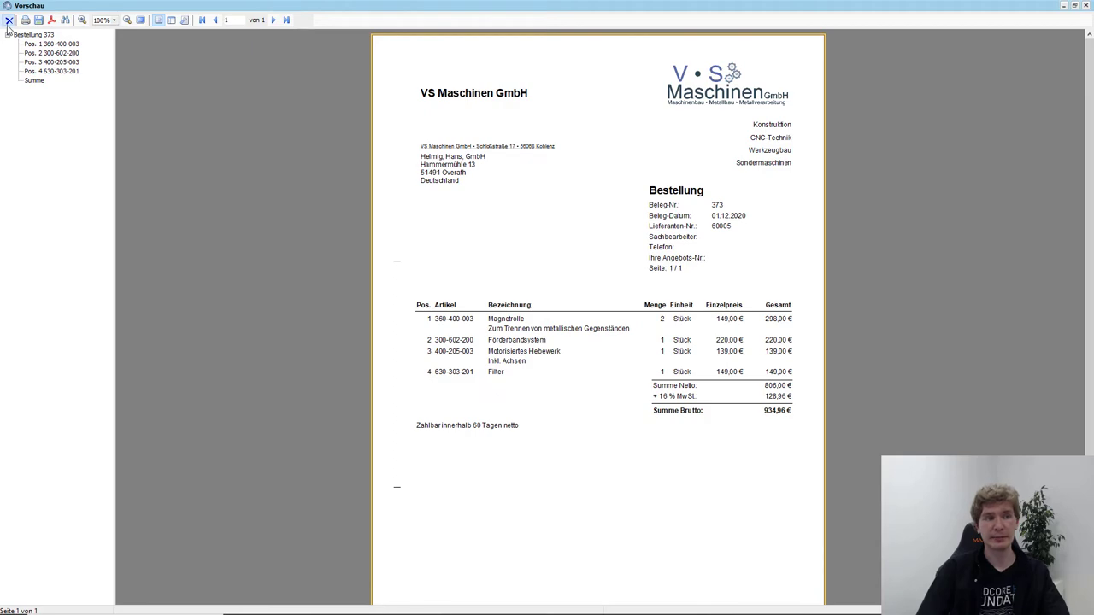
click(15, 43)
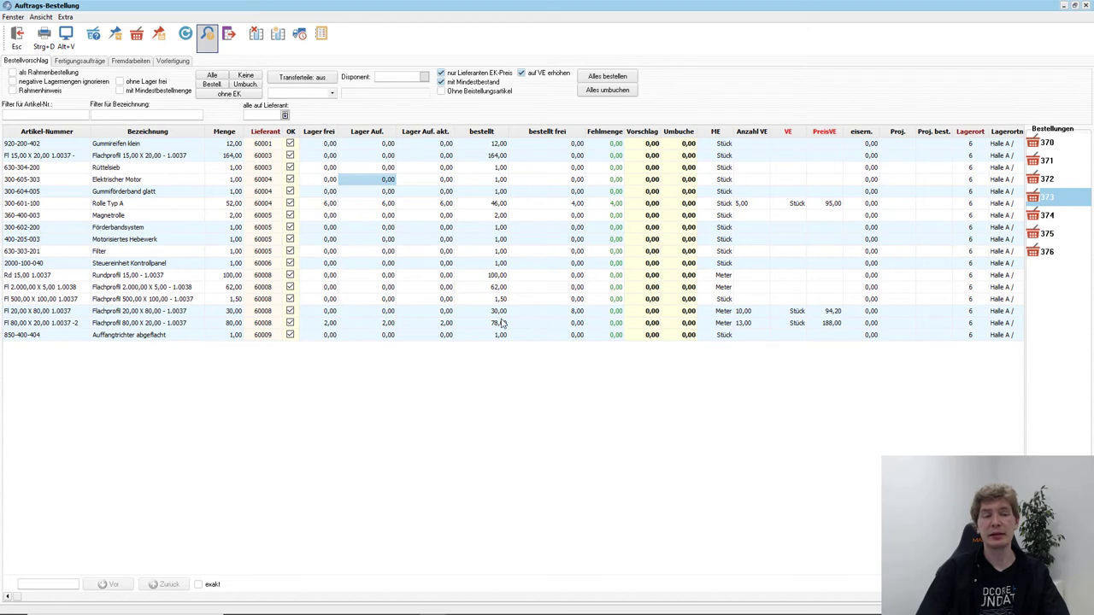
- Check Rolle Typ A's order-assigned stock and ordered quantity, and close the purchase proposal and the production order
click(388, 207)
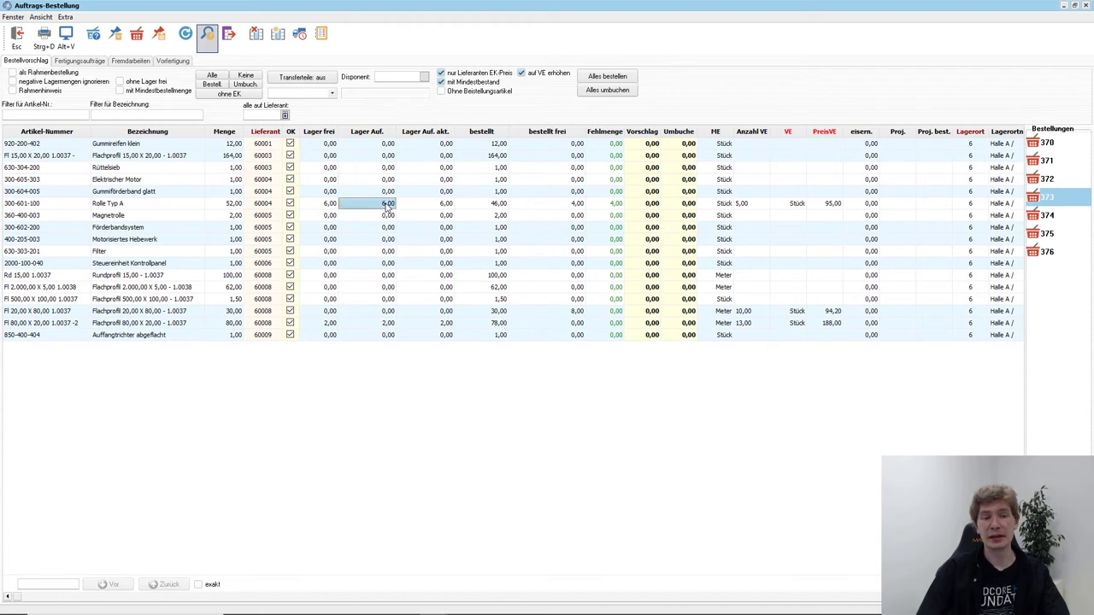
click(474, 209)
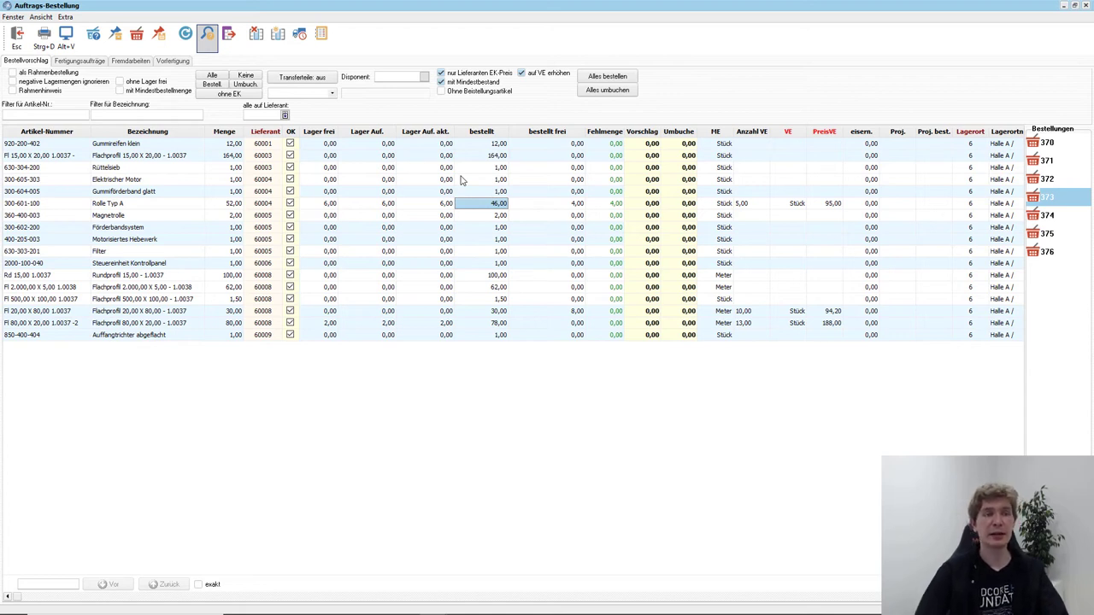
click(17, 36)
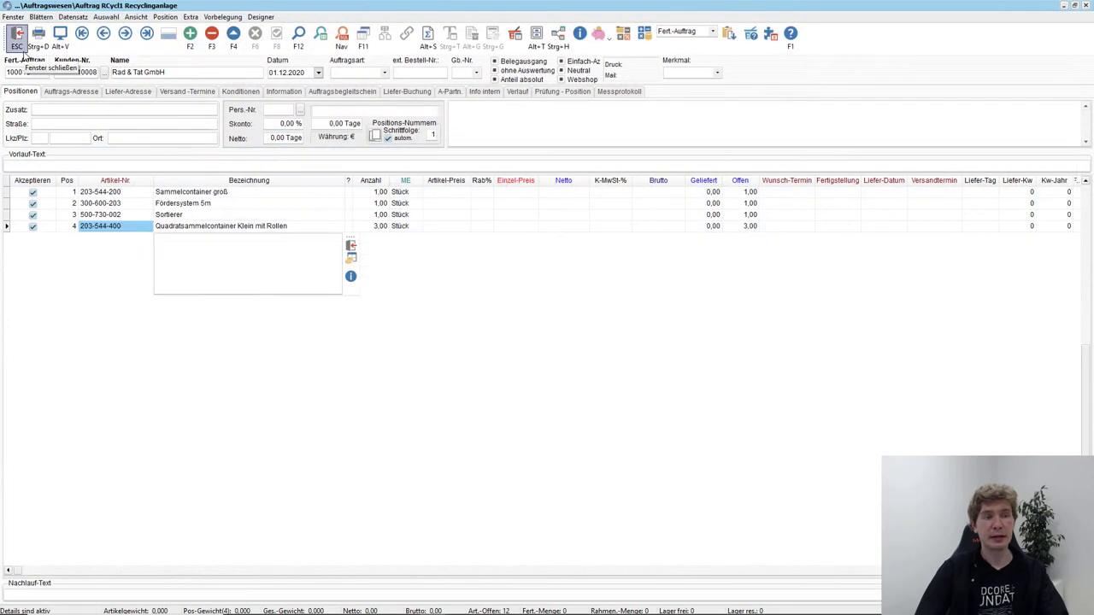
click(22, 51)
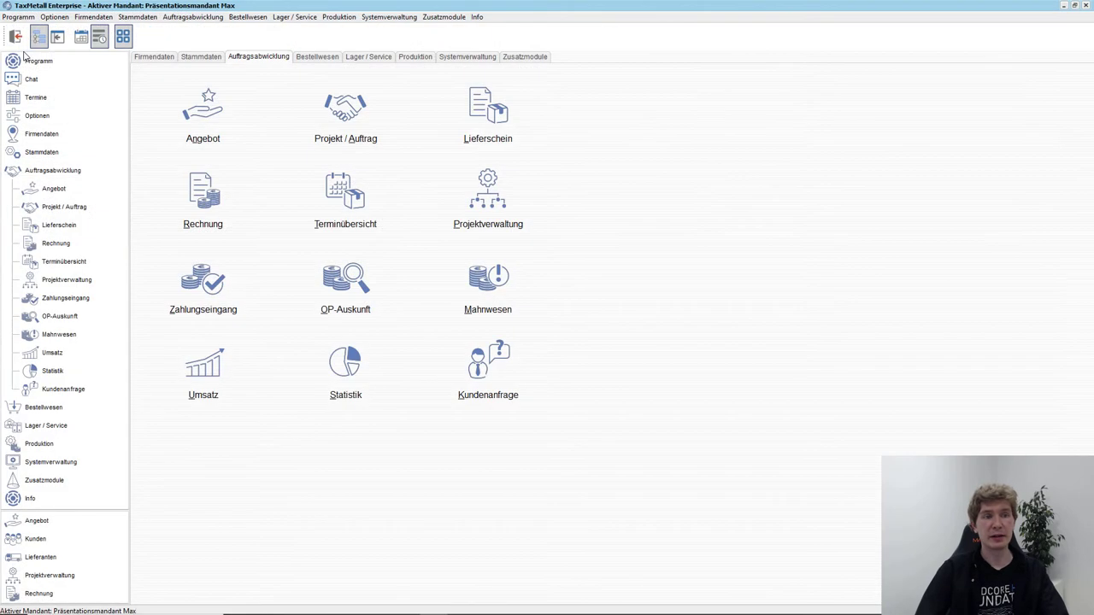
- Open the warehouse stock booking and bring up the overview of open purchase orders for booking receipts
click(372, 57)
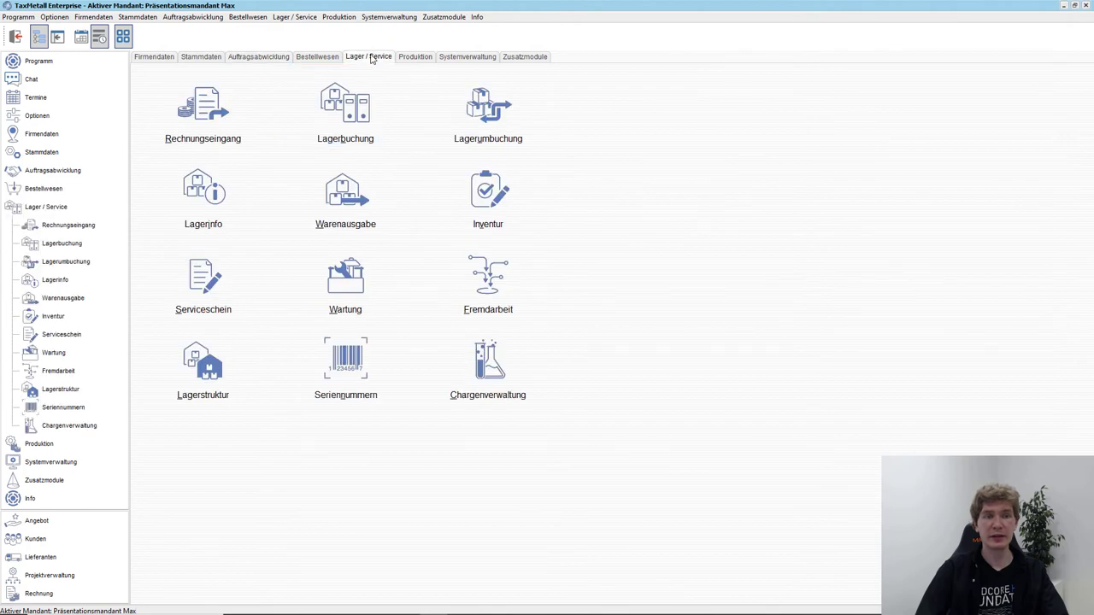
click(357, 105)
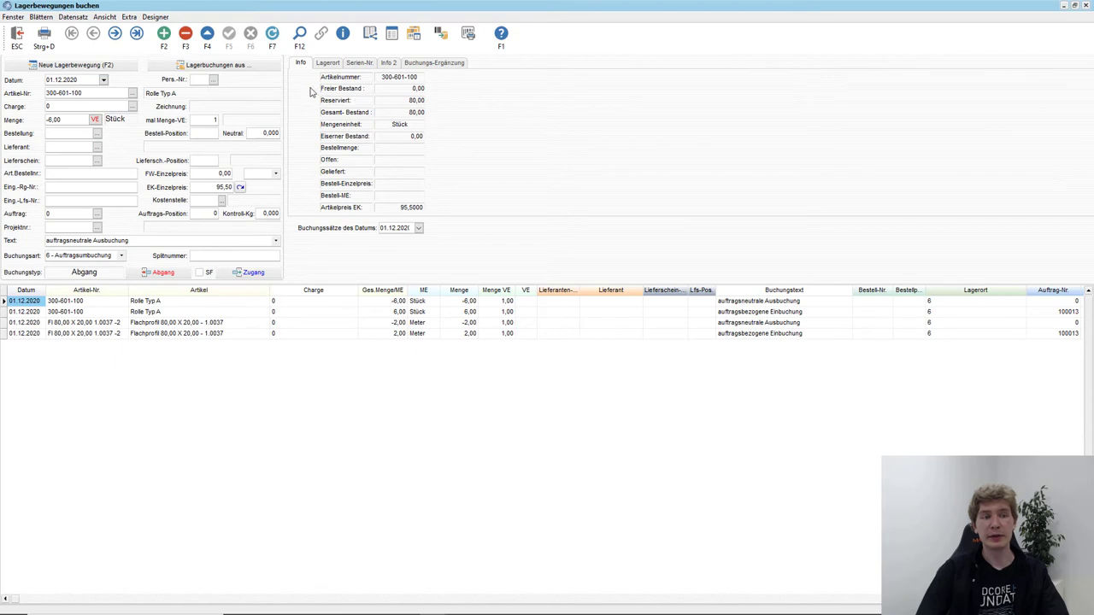
click(226, 65)
click(247, 79)
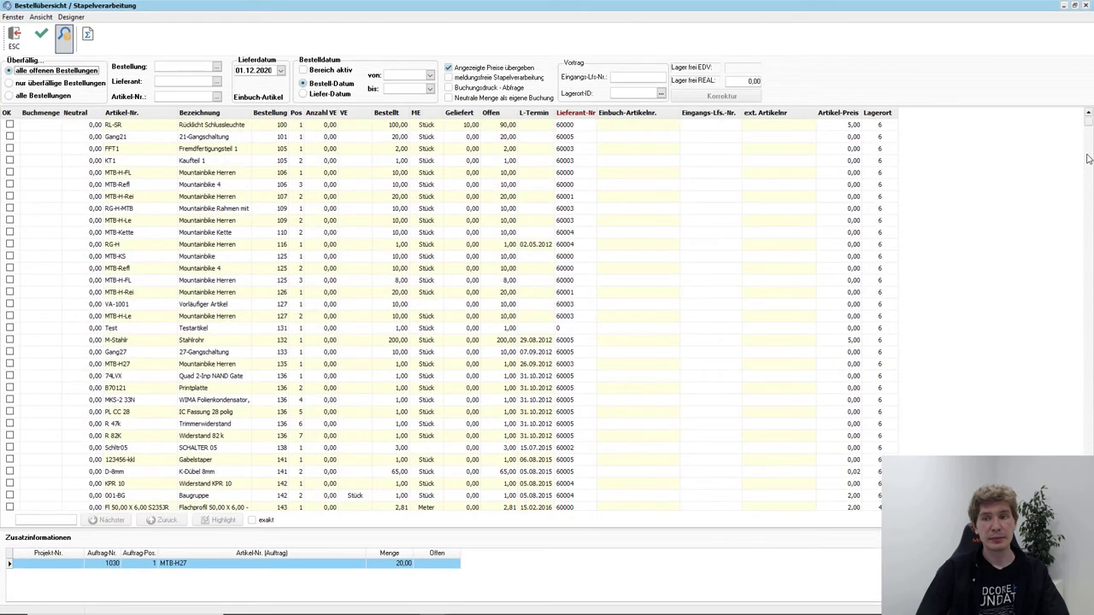
- Book in the full open quantities of all newly ordered recycling plant positions, from Gummireifen klein through Auffangtrichter
drag(1084, 128, 1089, 496)
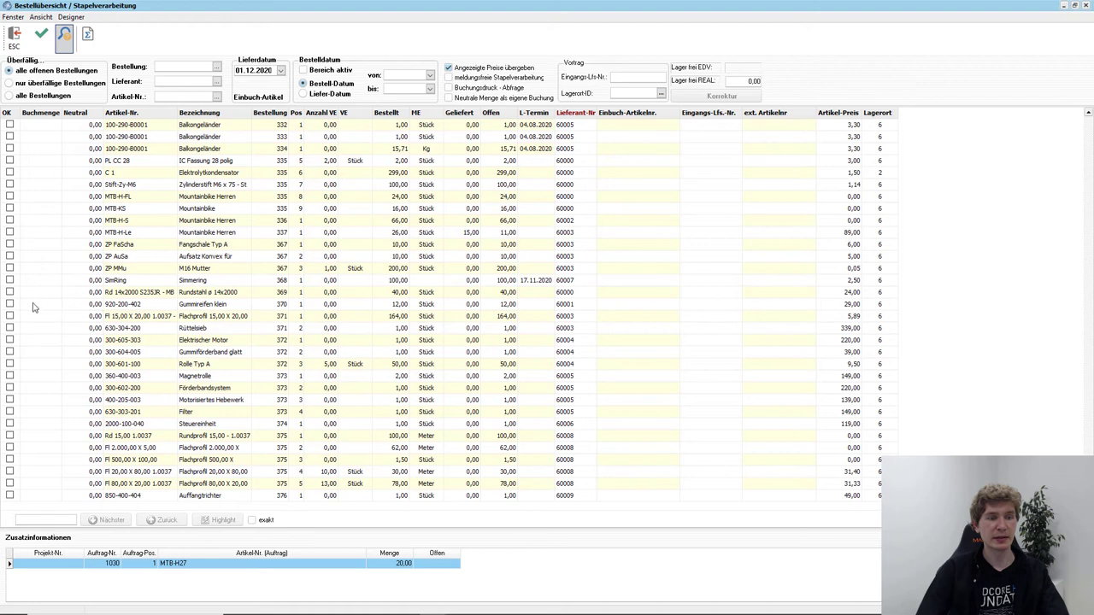
click(10, 304)
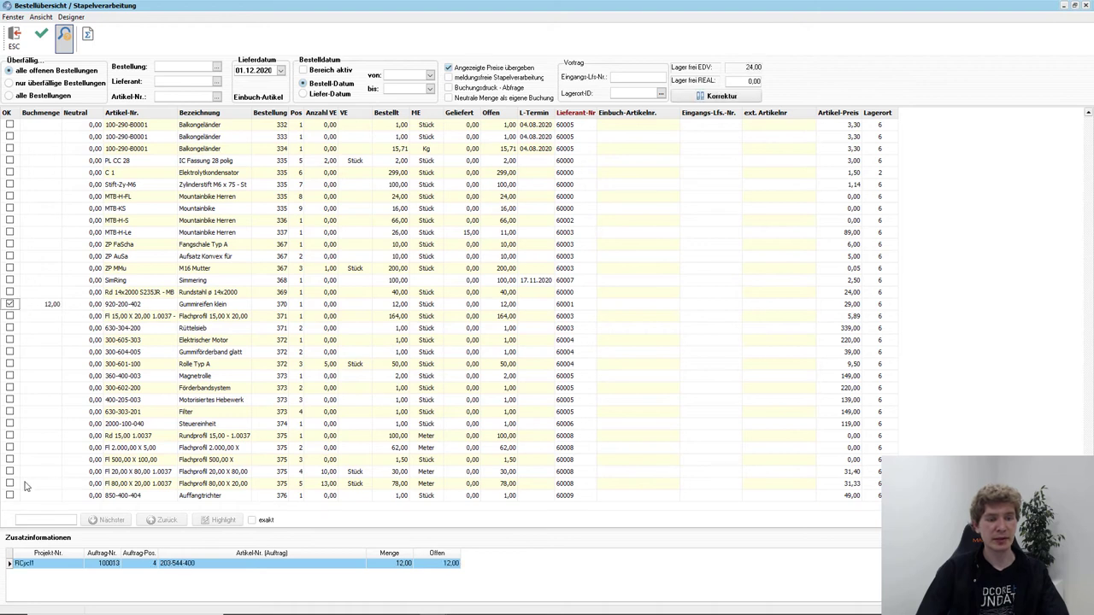
click(9, 496)
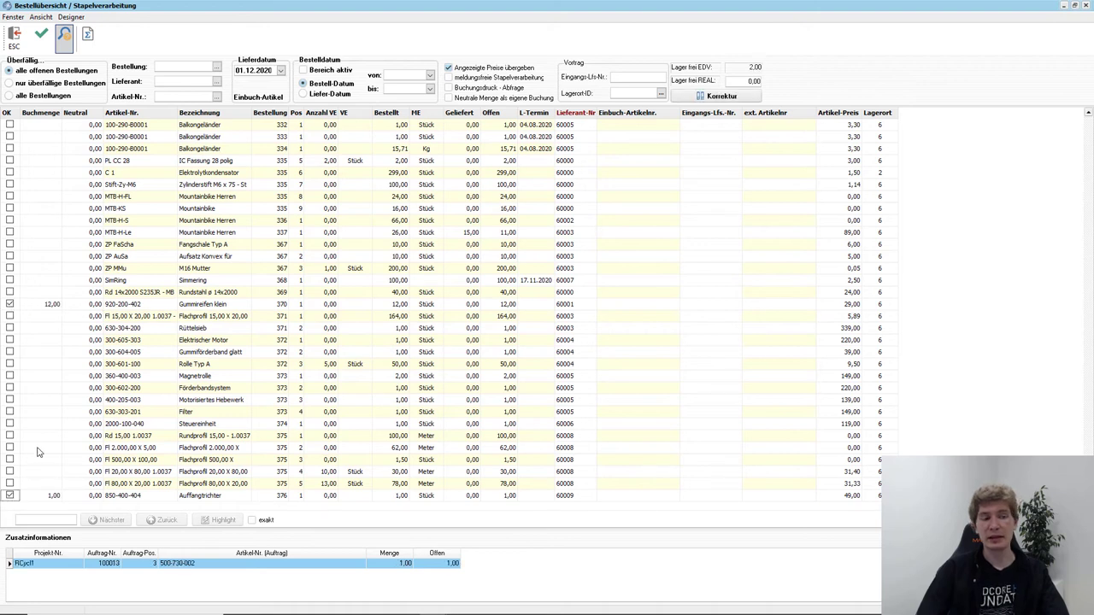
click(10, 317)
click(10, 328)
click(10, 340)
click(11, 352)
click(10, 364)
click(10, 376)
click(10, 388)
click(10, 400)
click(11, 412)
click(10, 424)
click(10, 436)
click(10, 448)
click(11, 460)
click(10, 472)
click(10, 484)
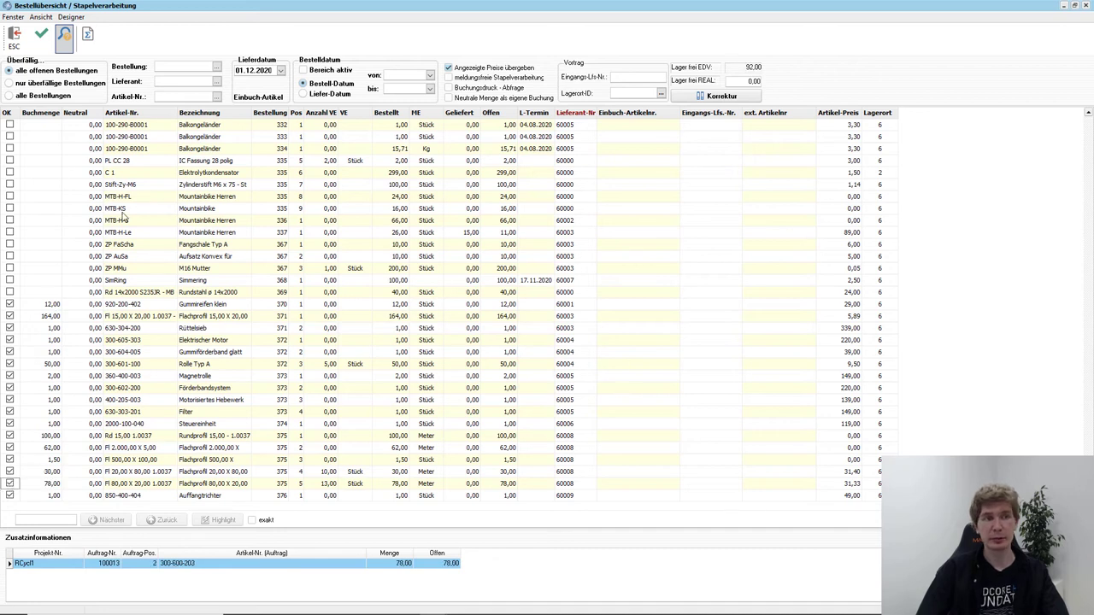
click(41, 46)
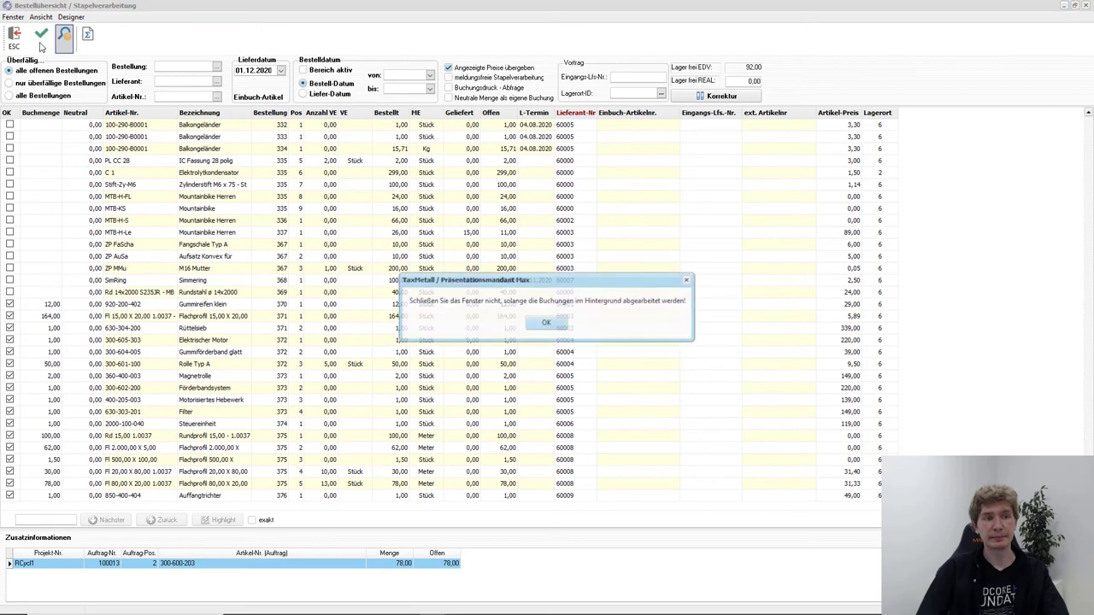
click(540, 327)
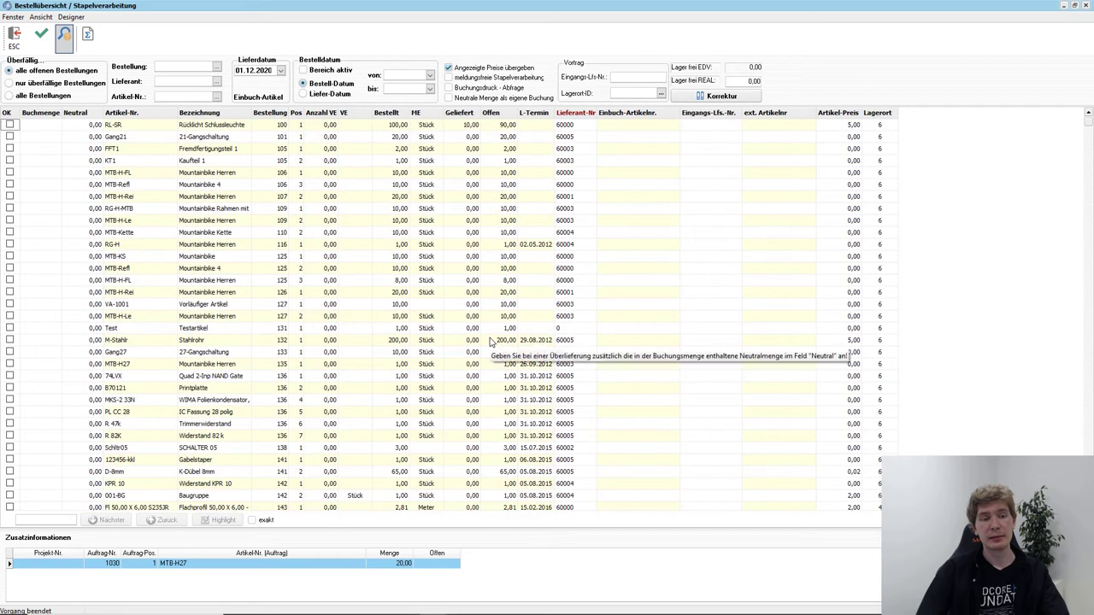
- Return to the stock movements, examine the automatic receipt bookings and the serial number section, and close the stock booking
click(15, 36)
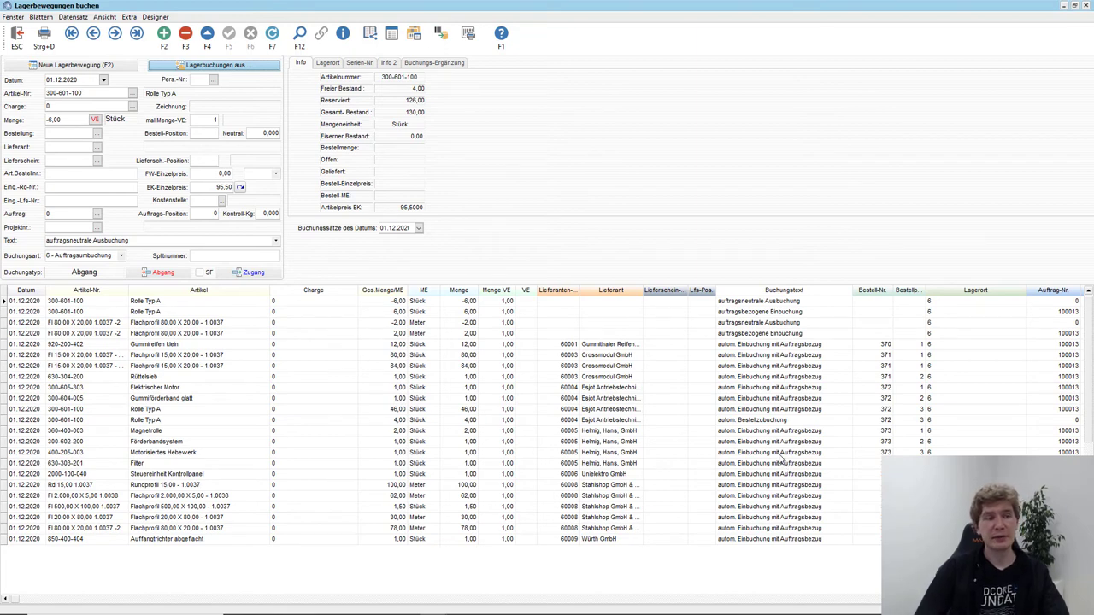
click(360, 63)
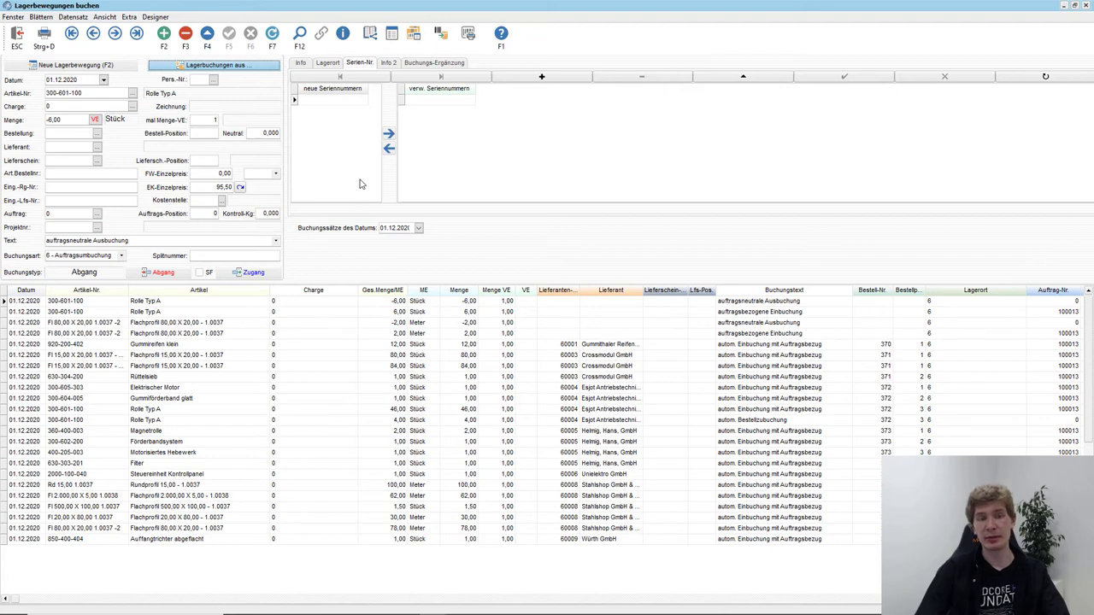
click(16, 38)
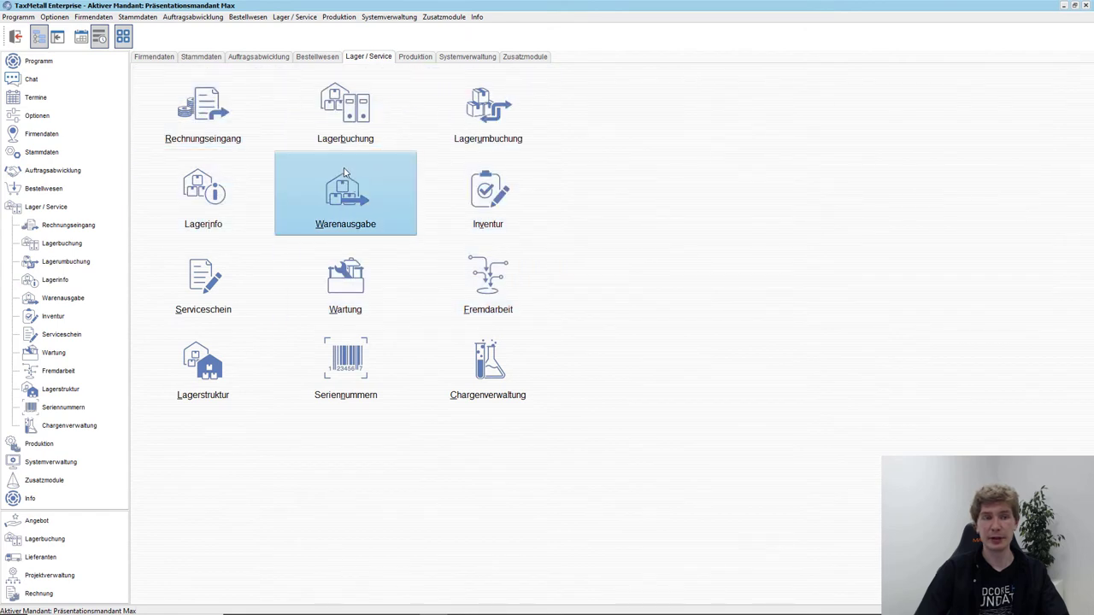
- Find and open the Rad & Tat GmbH customer order dated 01.12.2020 and view its Recyclinganlage position
click(259, 56)
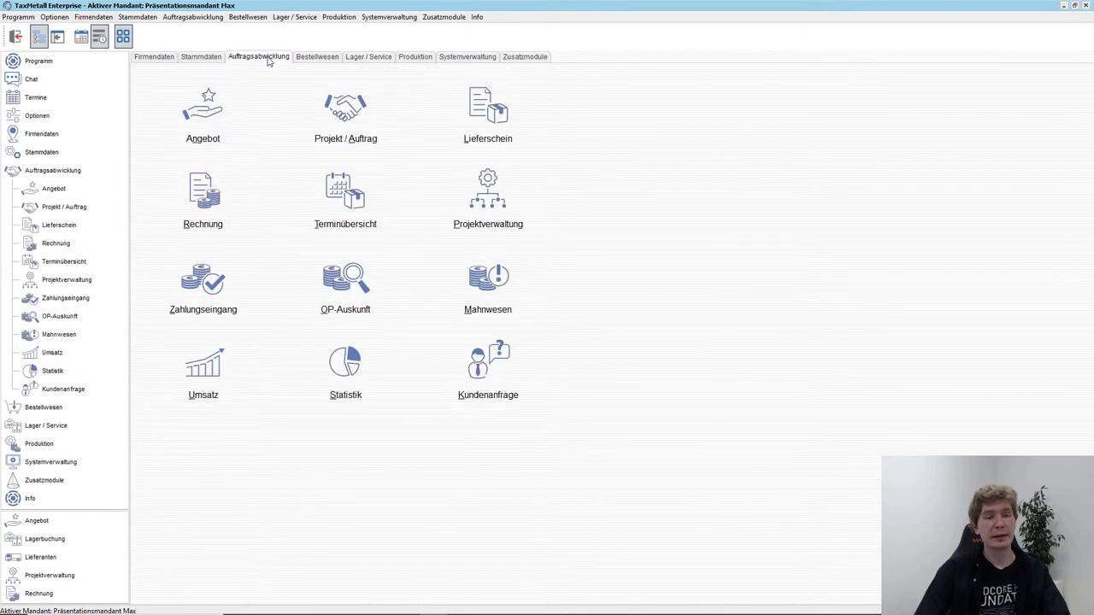
click(319, 101)
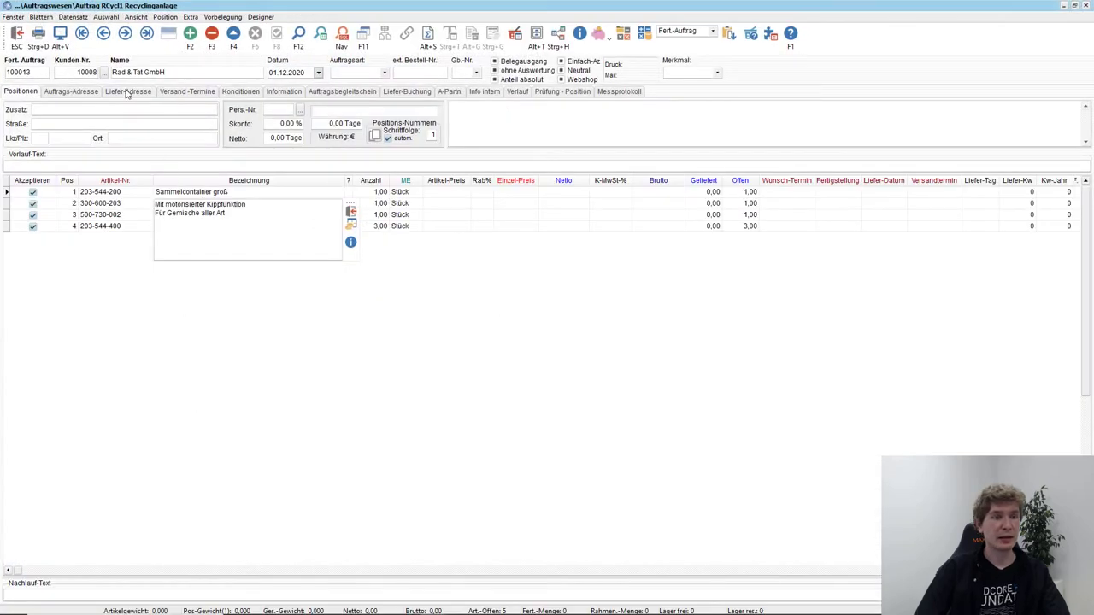
click(298, 34)
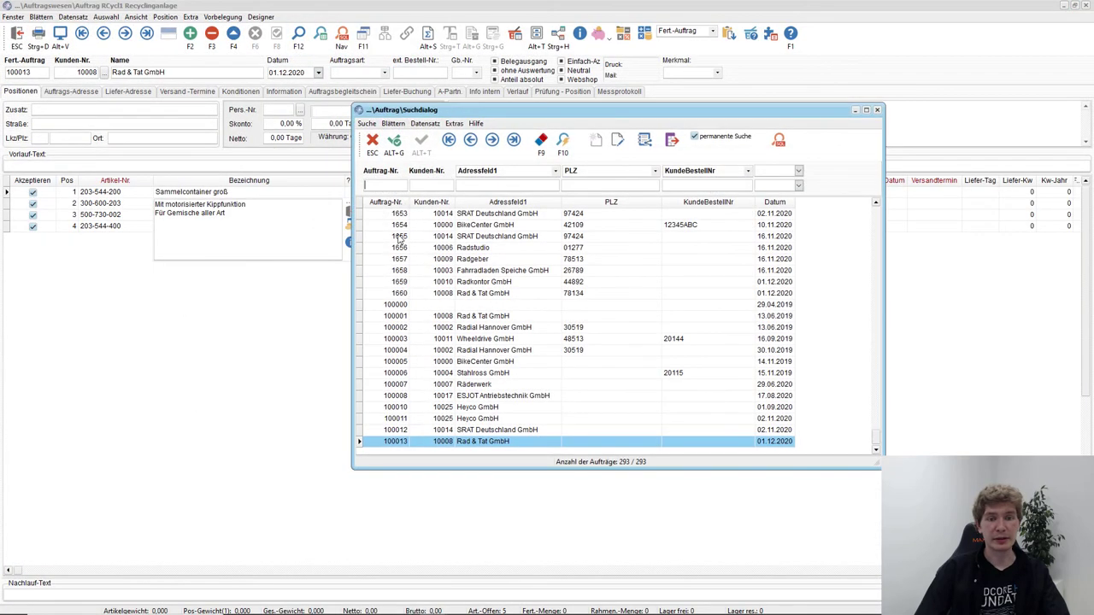
click(444, 295)
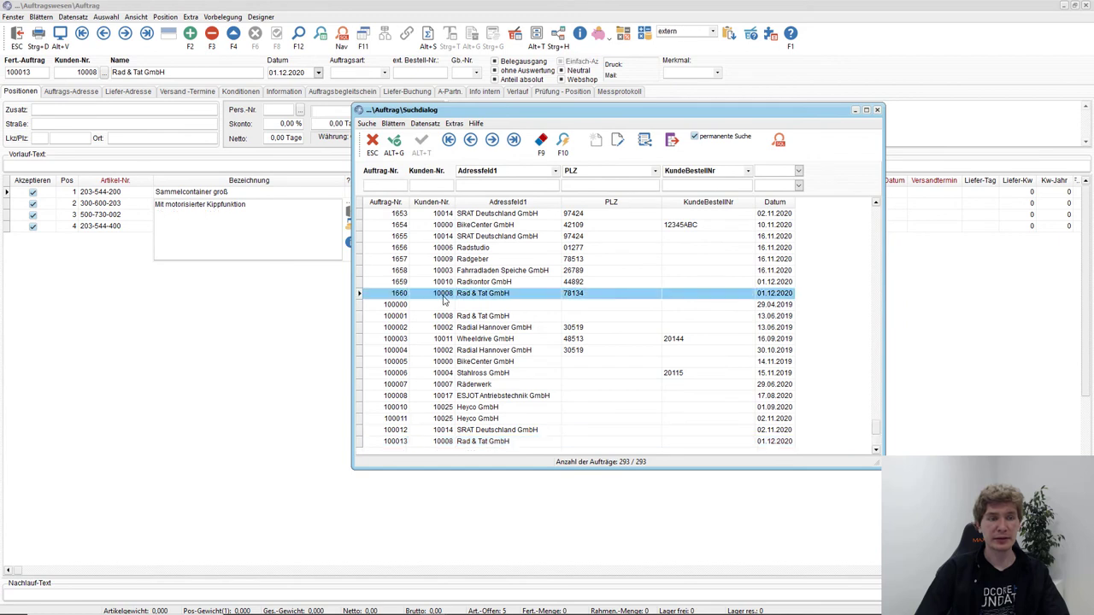
double_click(444, 296)
click(284, 197)
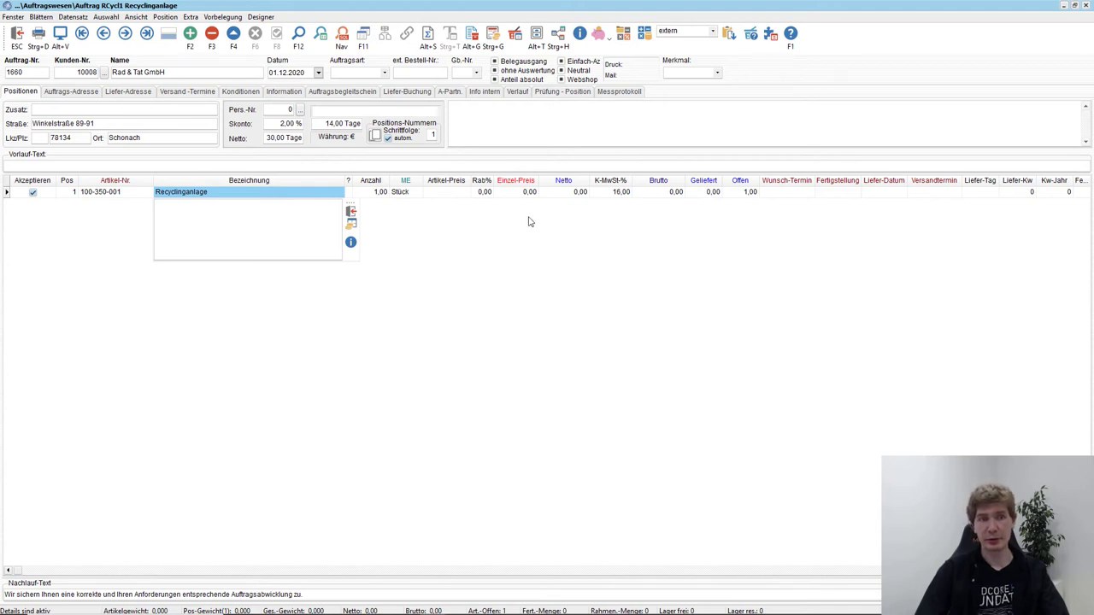
- Switch to the Rad & Tat GmbH production order dated 01.12.2020 and go through its positions to Quadratsammelcontainer Klein mit Rollen
click(299, 34)
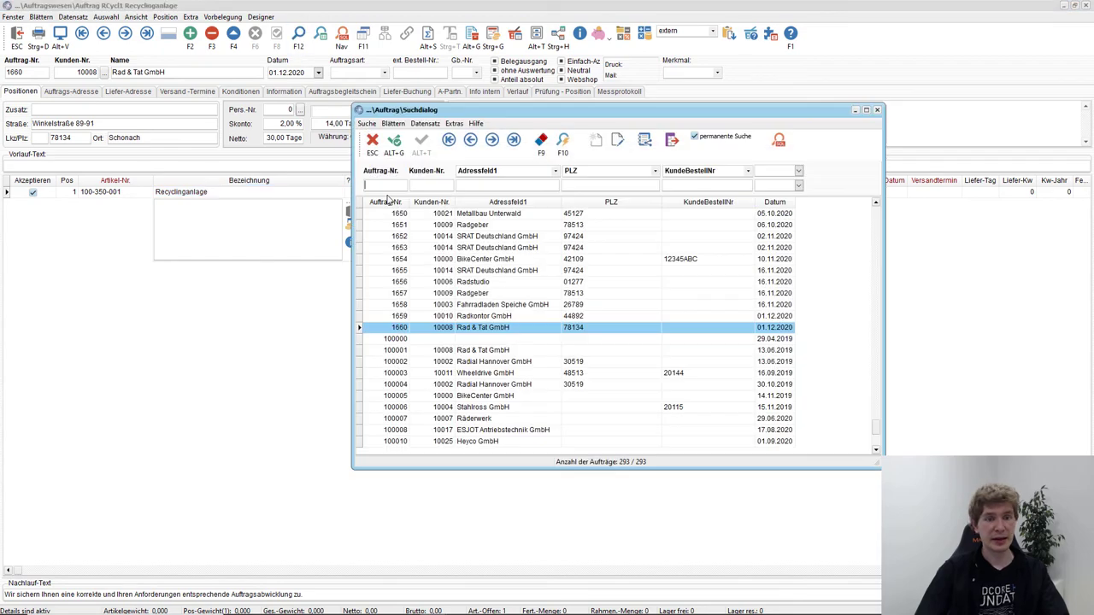
scroll(580, 386, down, 4)
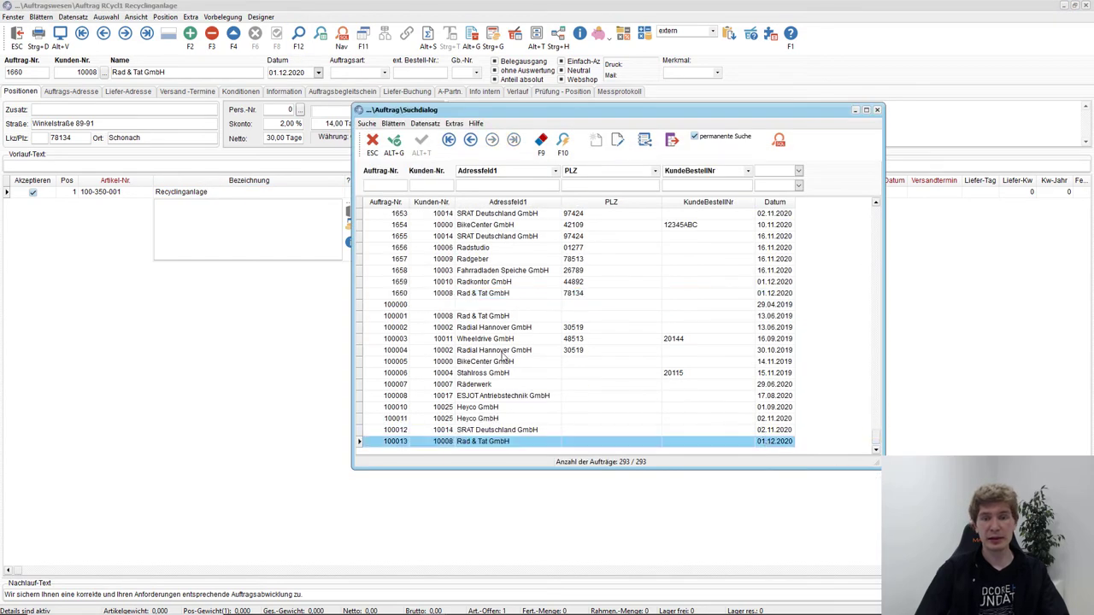
double_click(494, 442)
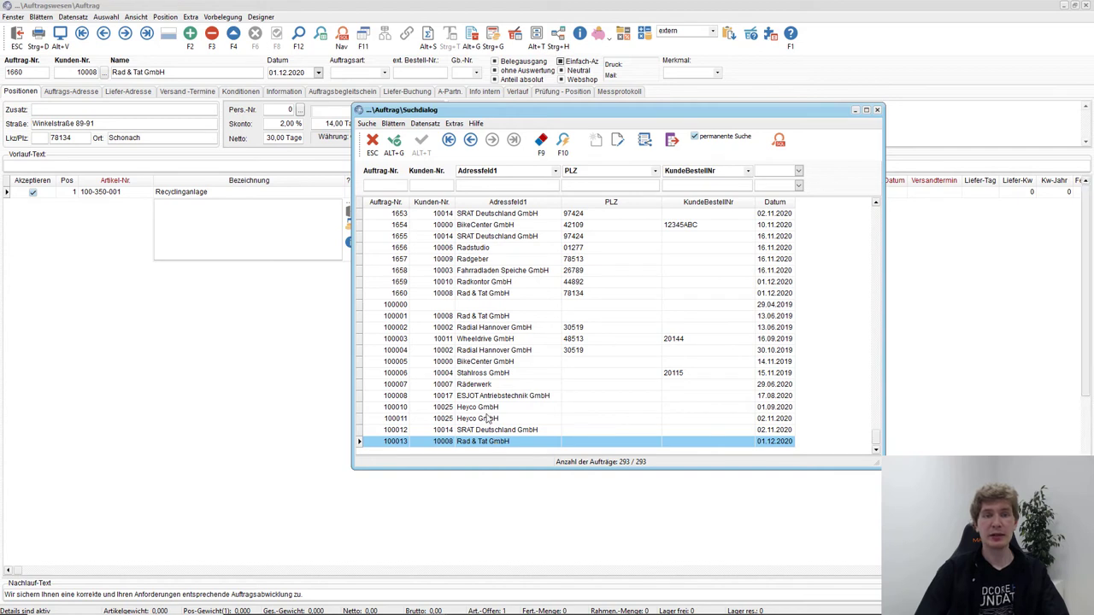
click(131, 206)
click(131, 216)
click(133, 227)
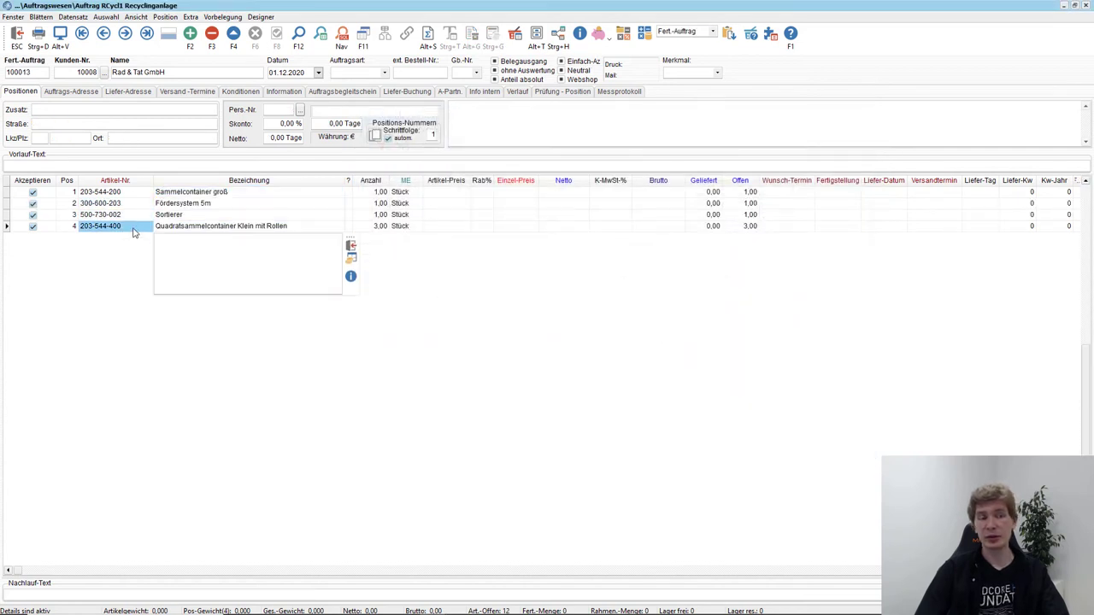
- Go through the production order positions Sammelcontainer groß, Fördersystem 5m and Sortierer
click(185, 193)
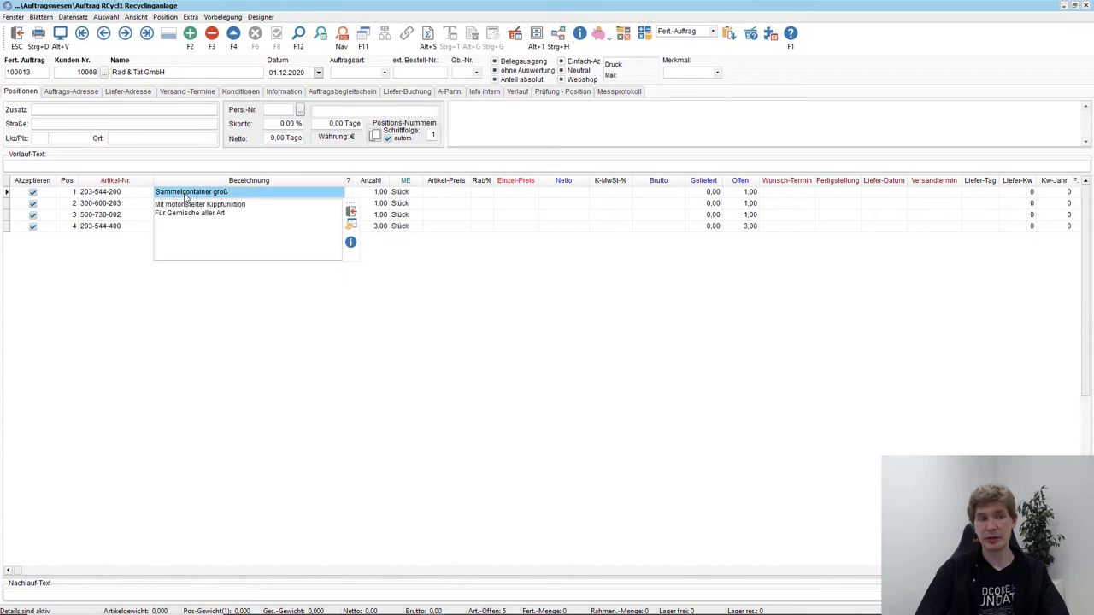
click(150, 205)
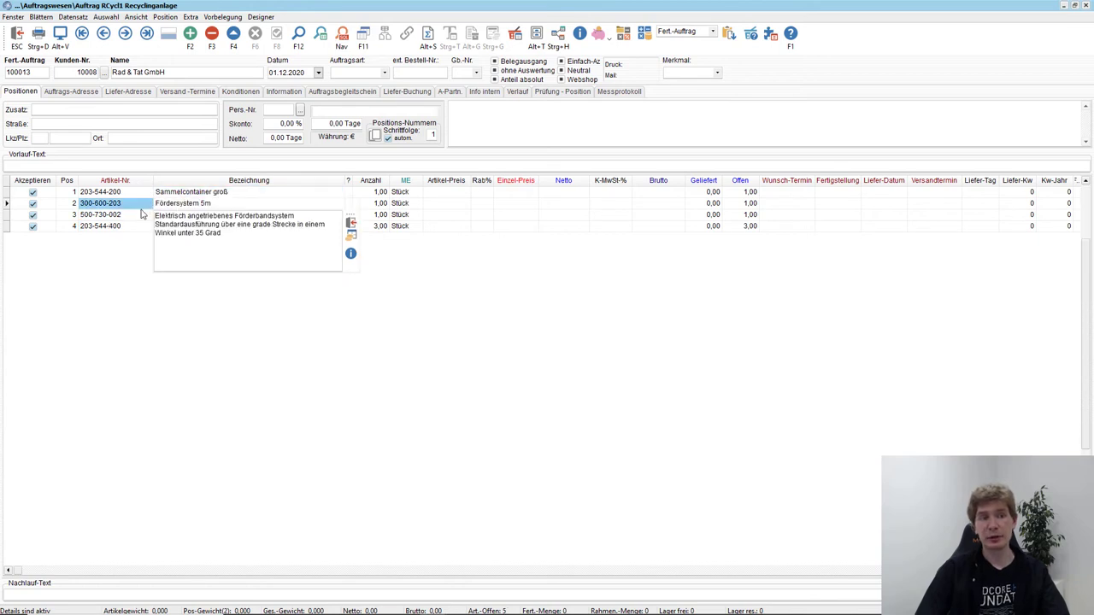
click(140, 217)
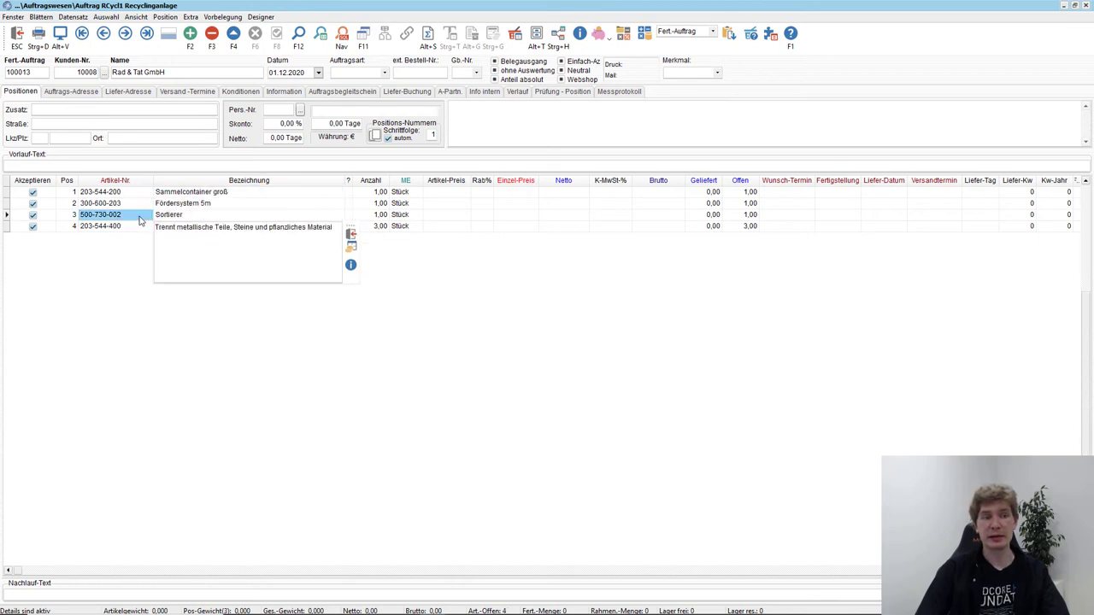
- View the parts list of the Sammelcontainer groß position and close it again
click(206, 195)
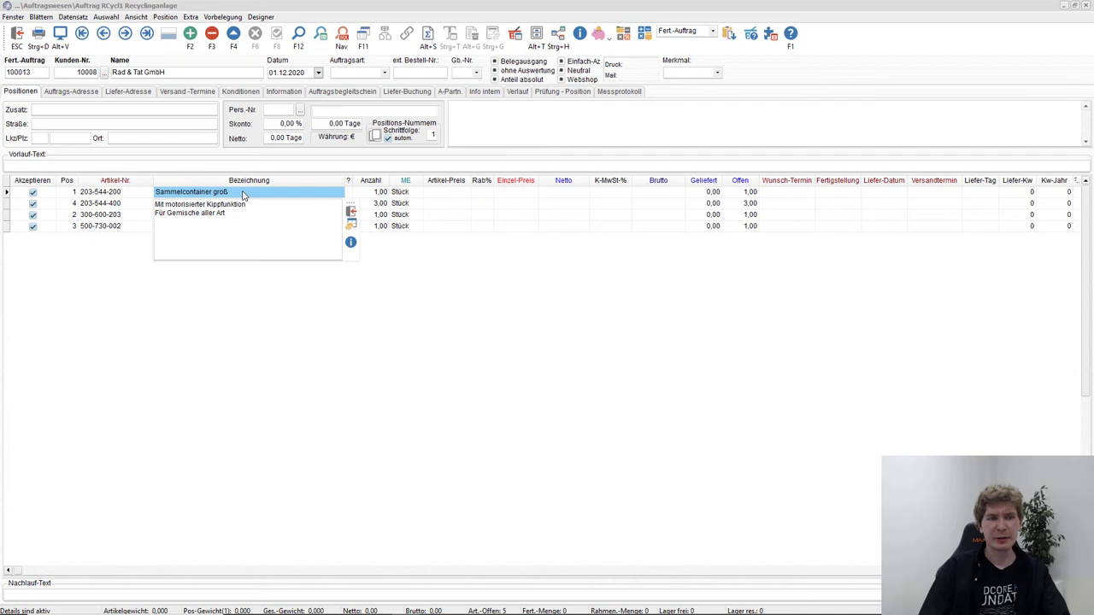
right_click(243, 194)
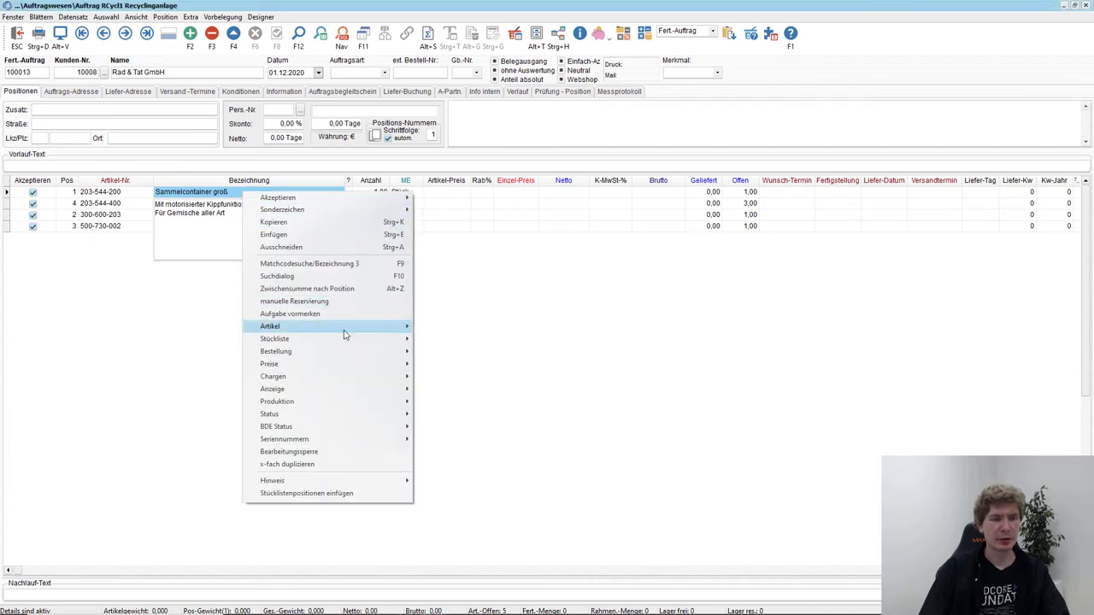
mouse_move(344, 338)
click(440, 340)
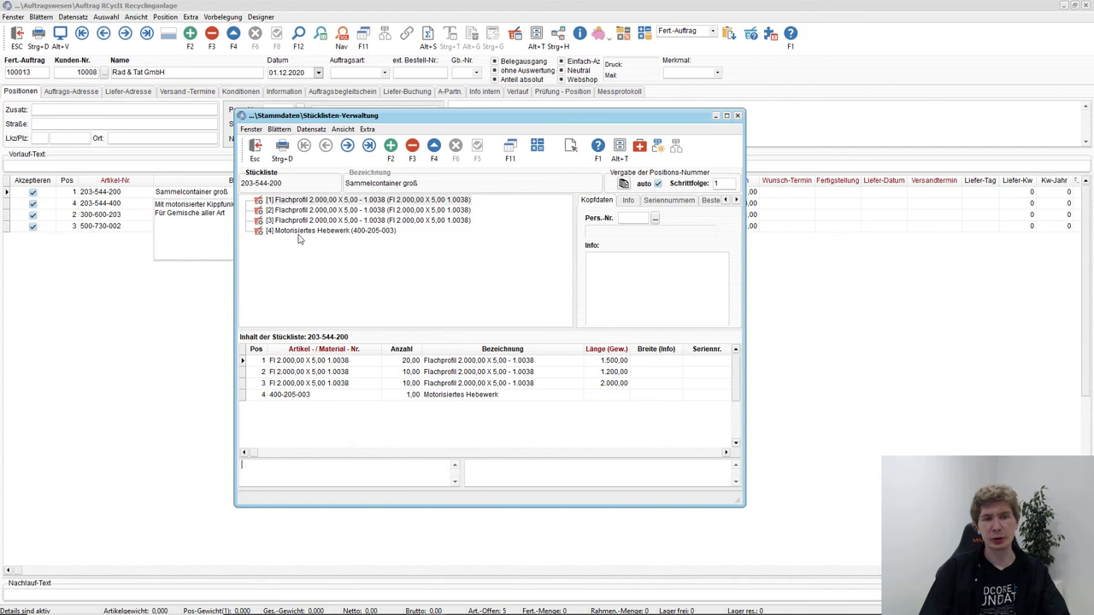
click(250, 162)
- Preview the Auftragsbegleitschein for the Sammelcontainer groß position, then close the preview and its print dialog
click(341, 91)
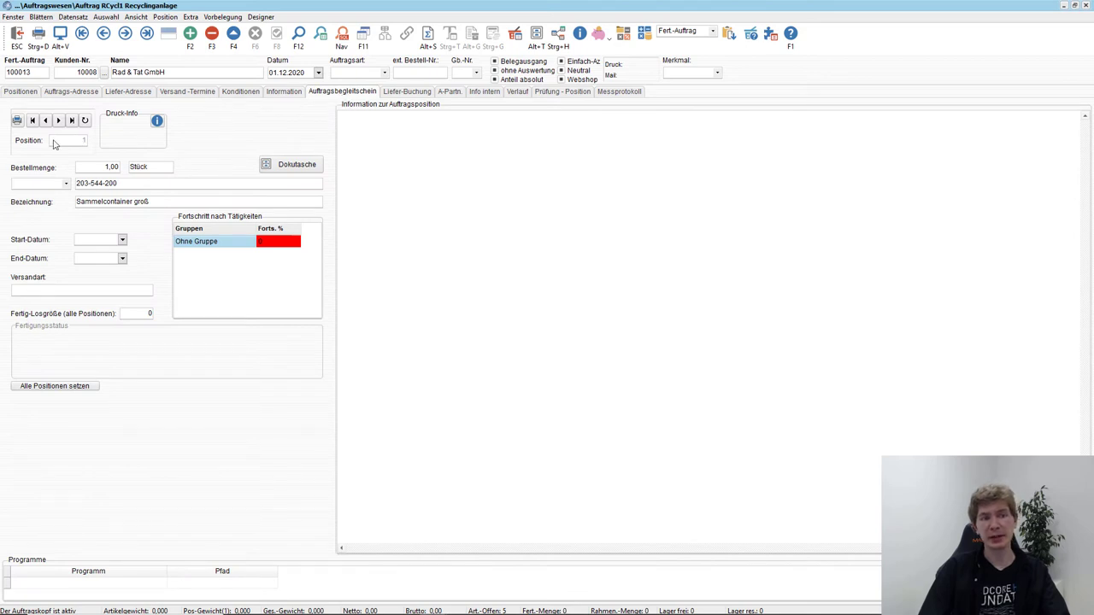
click(17, 121)
click(527, 162)
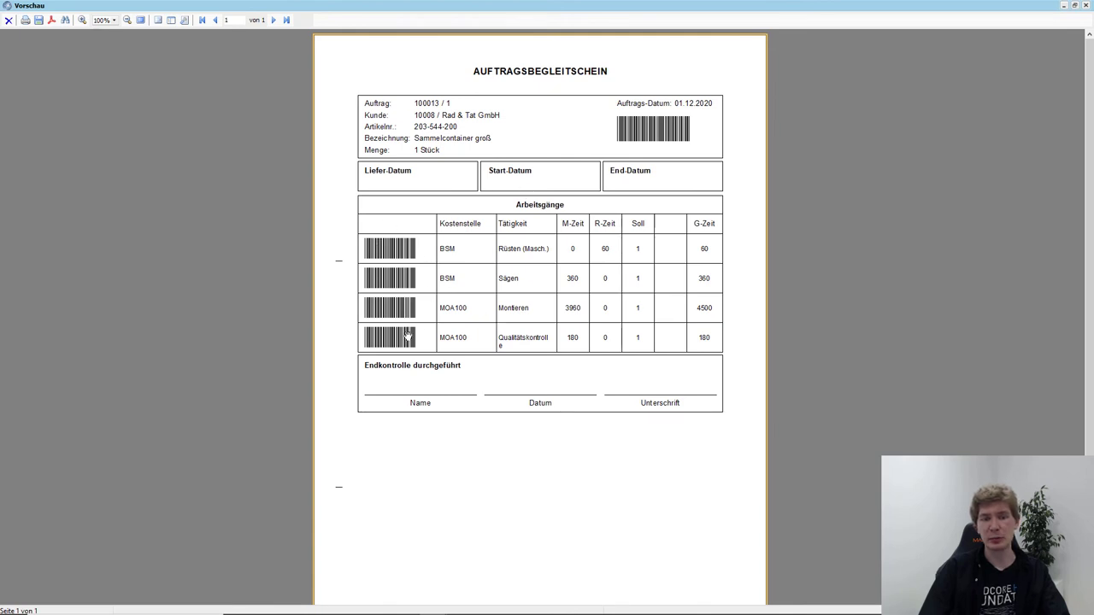
click(8, 20)
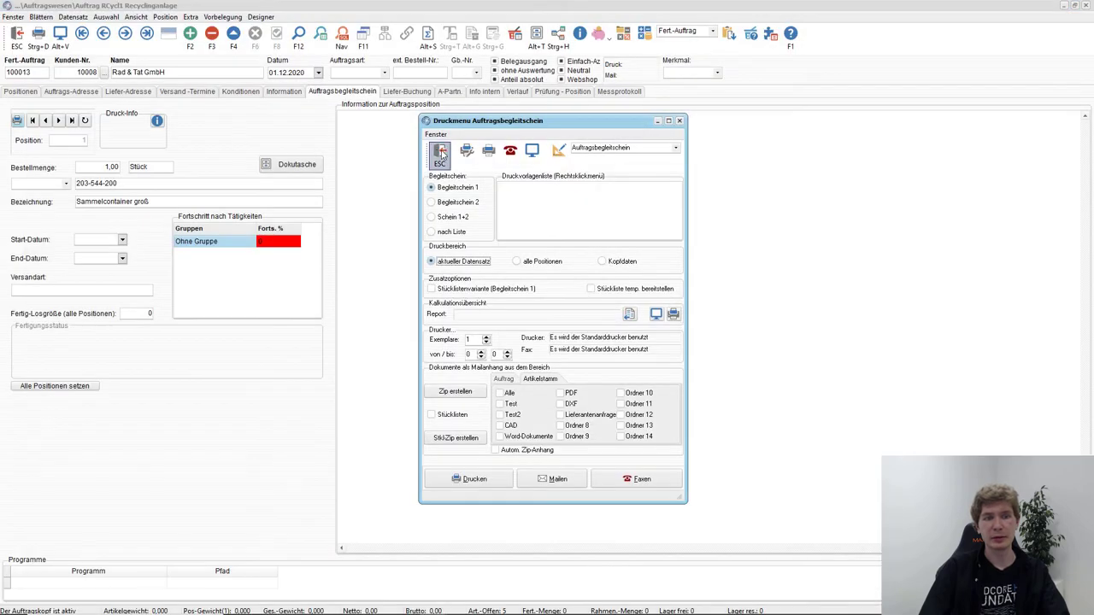
click(440, 154)
- Examine the actual production and material sums in the Sammelcontainer groß production costing, then return to the order positions
click(645, 36)
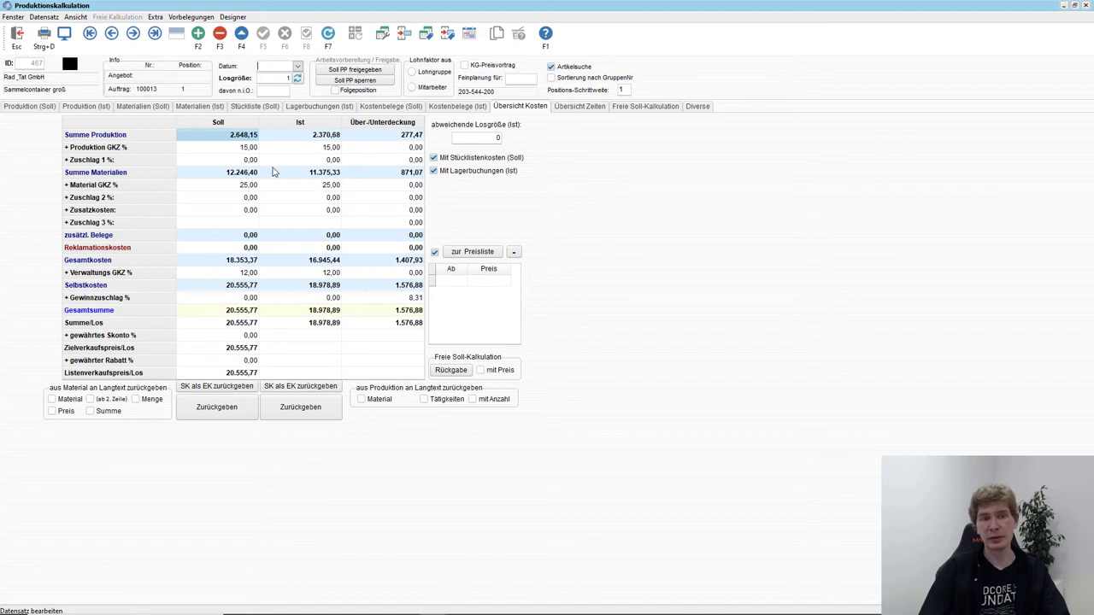
click(308, 137)
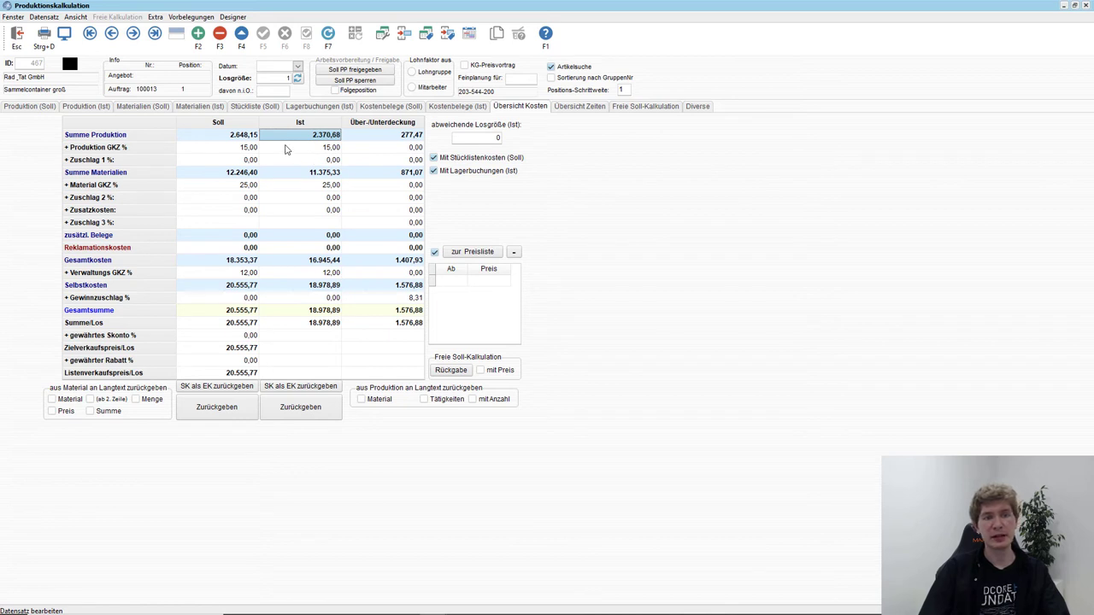
click(290, 175)
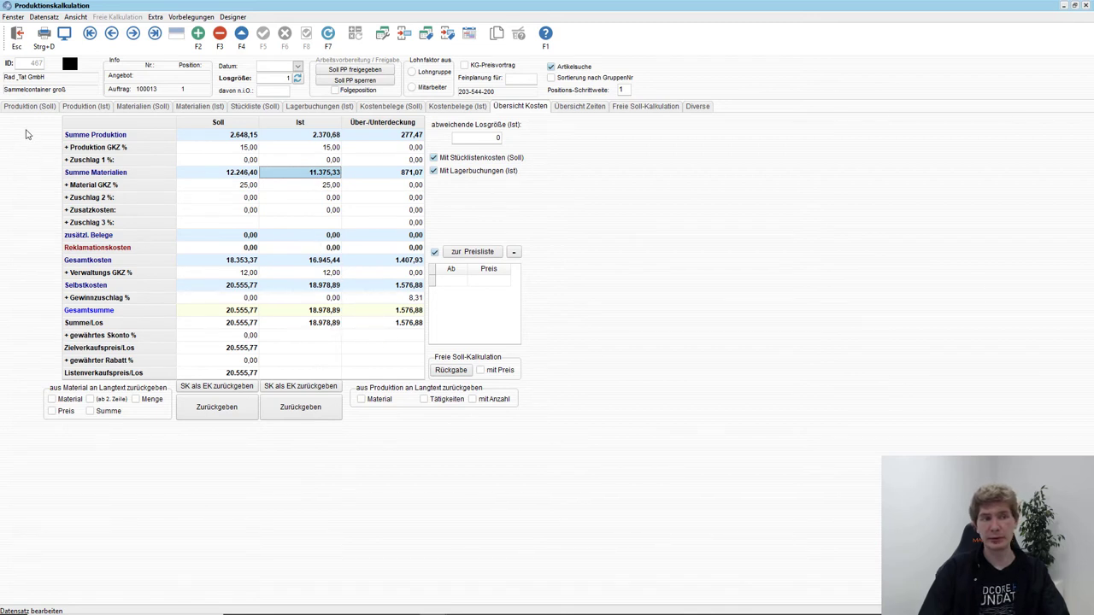
click(16, 36)
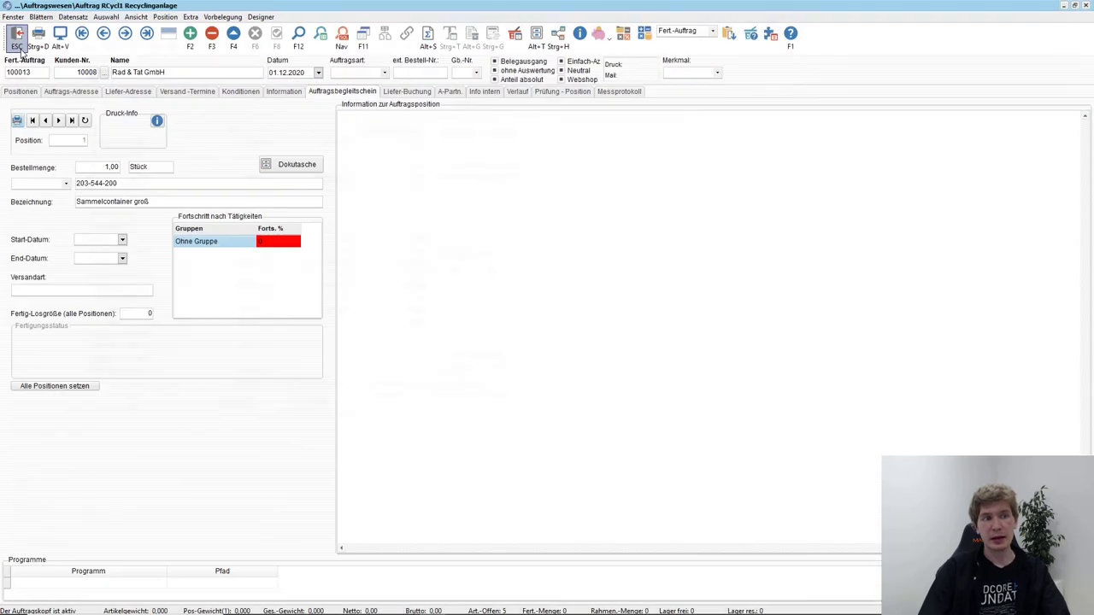
click(20, 92)
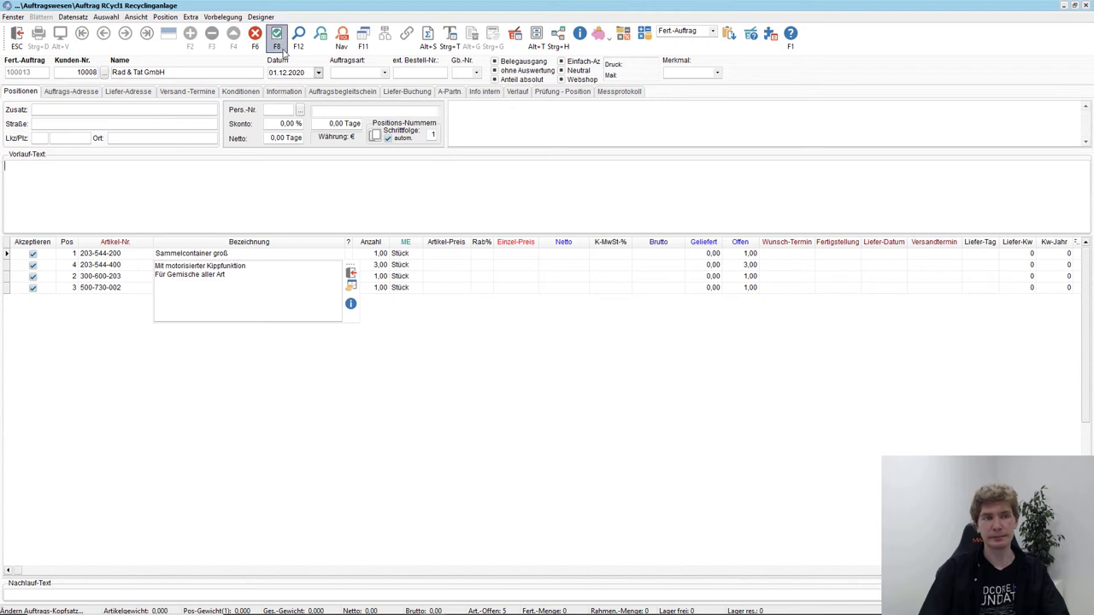
click(276, 35)
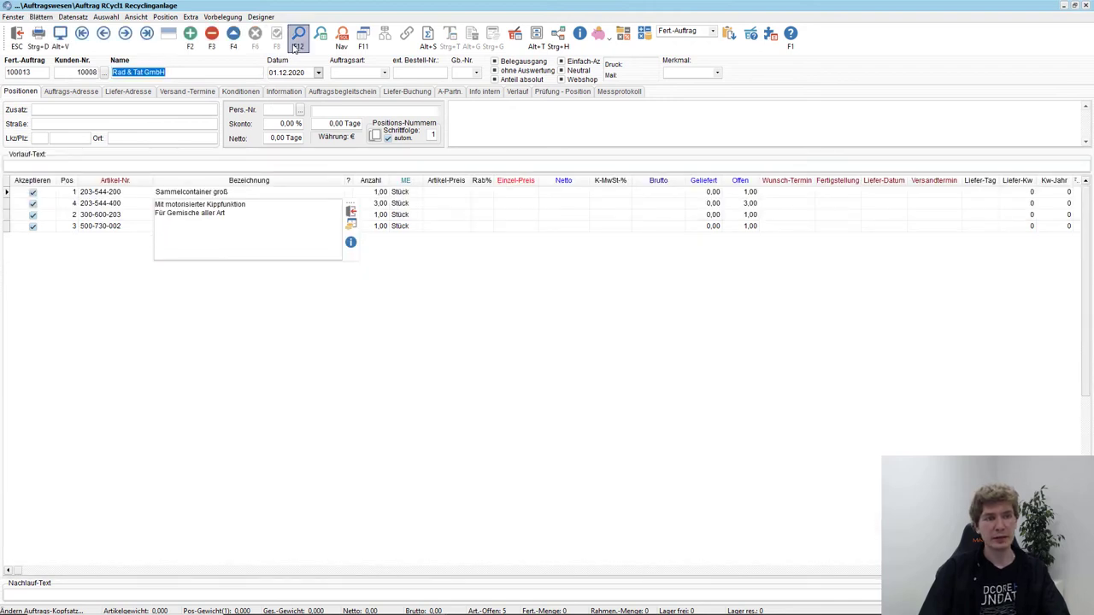
- Open the Rad & Tat GmbH customer order dated 01.12.2020 and transfer its Recyclinganlage position to a delivery note
click(297, 43)
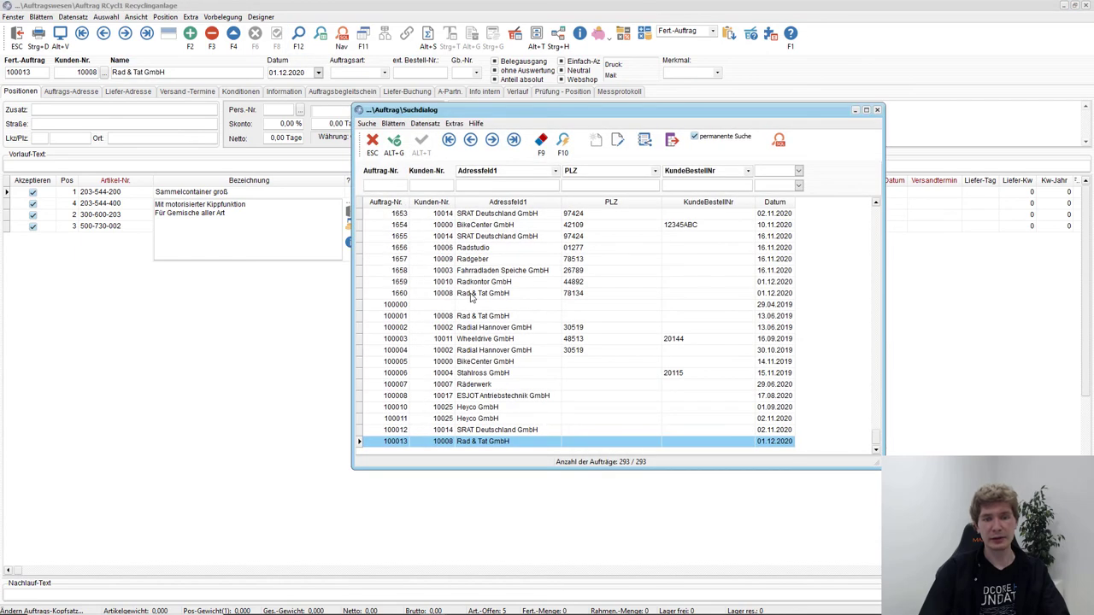
double_click(469, 297)
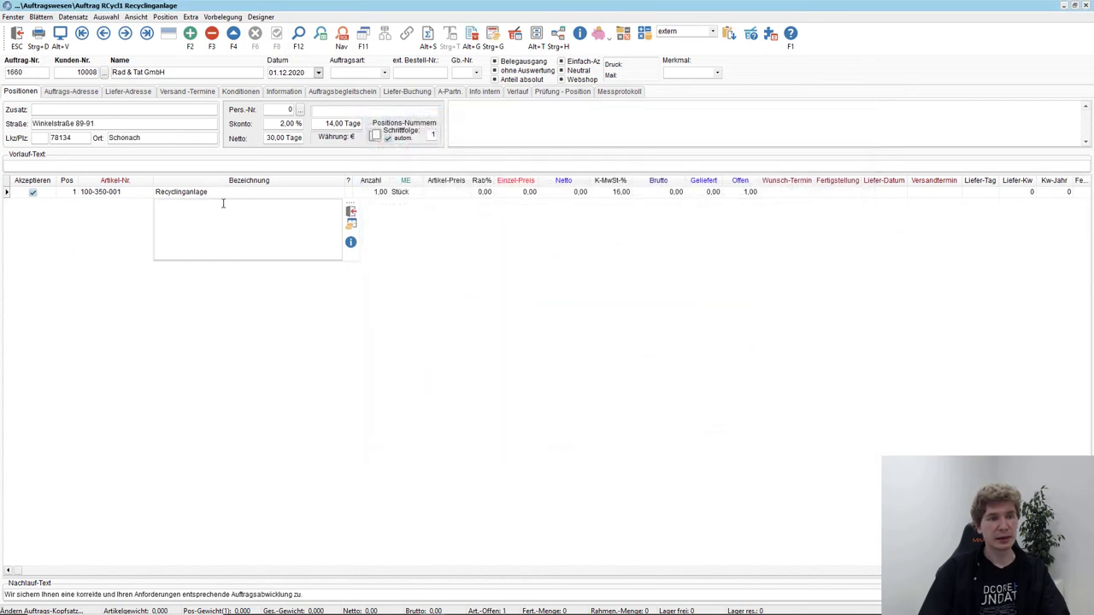
click(221, 195)
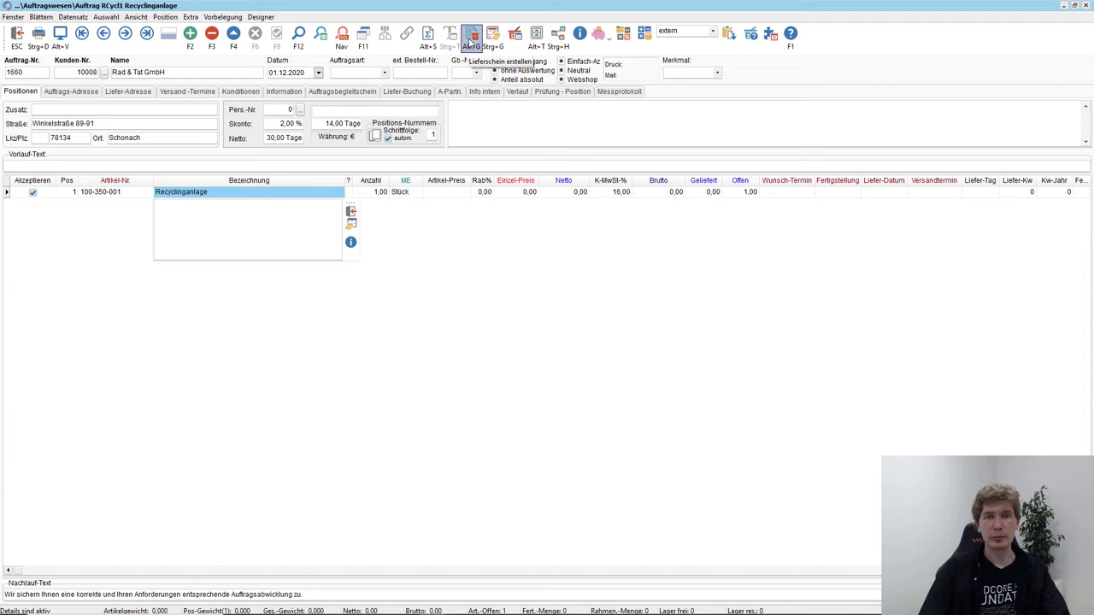
click(472, 37)
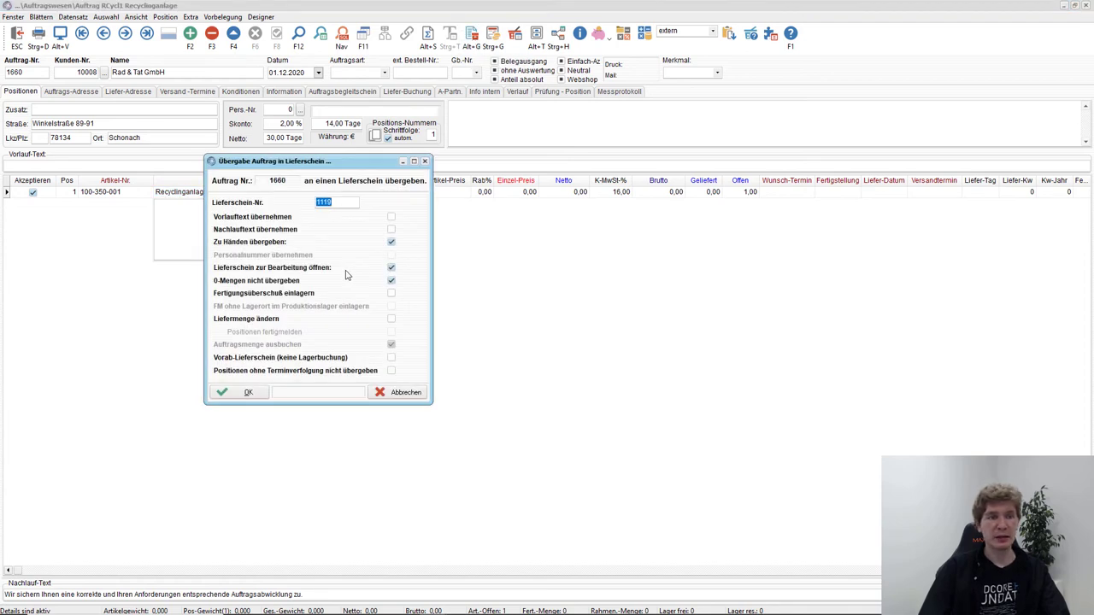
click(233, 395)
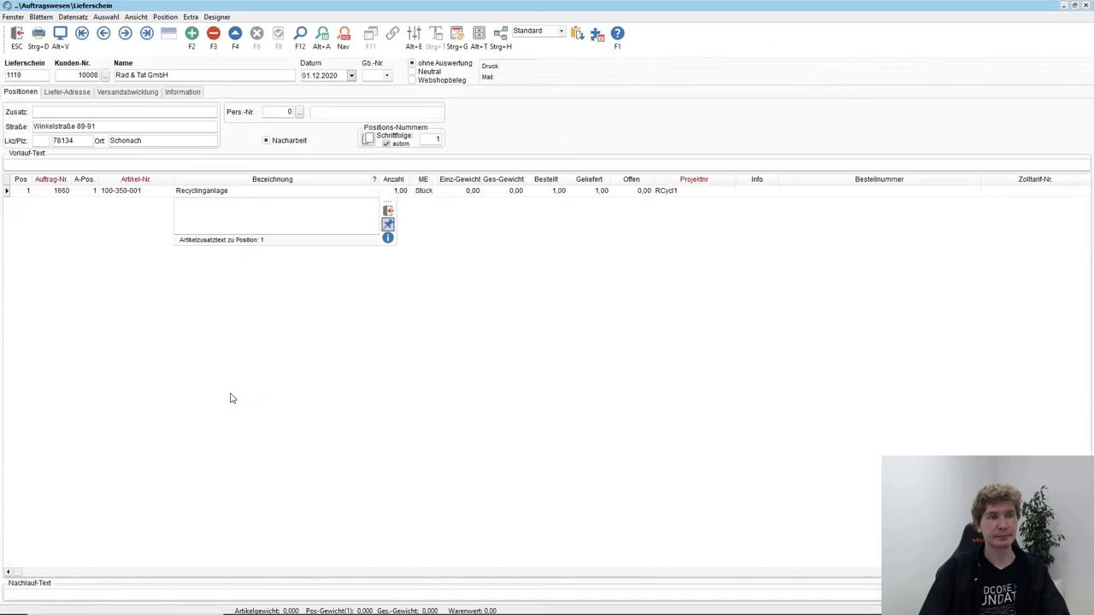
- Examine the delivery note's project information, position and shipping details, and return to its positions
click(182, 91)
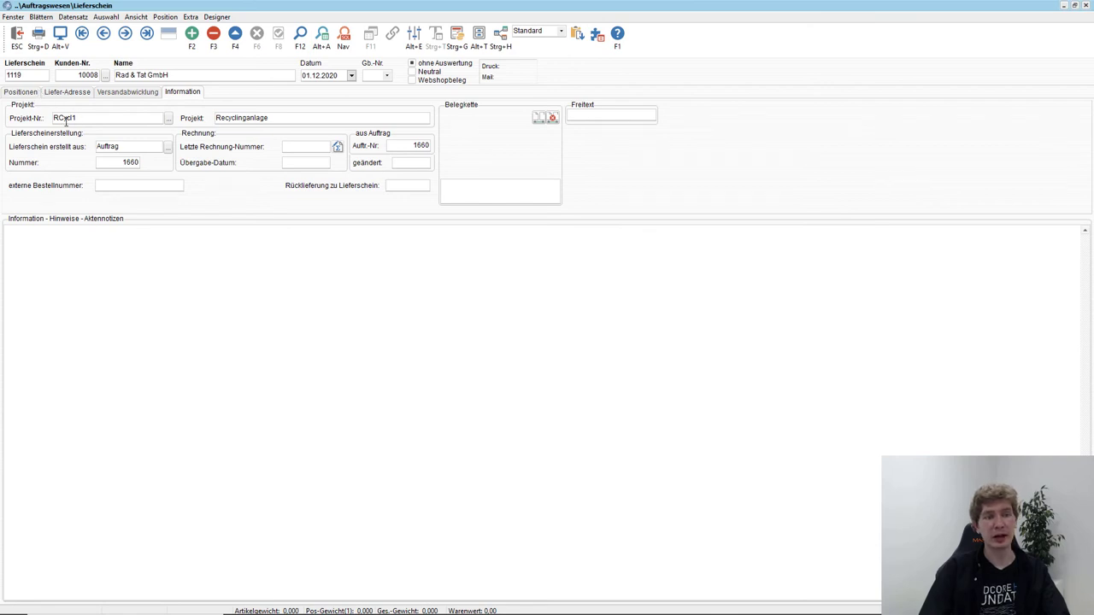
click(25, 92)
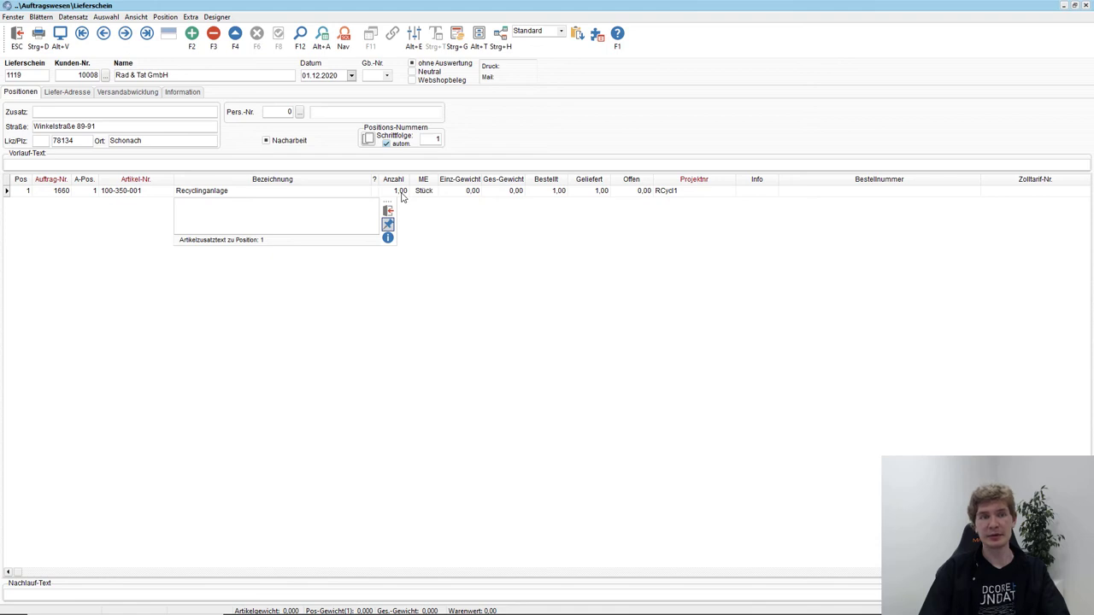
click(141, 95)
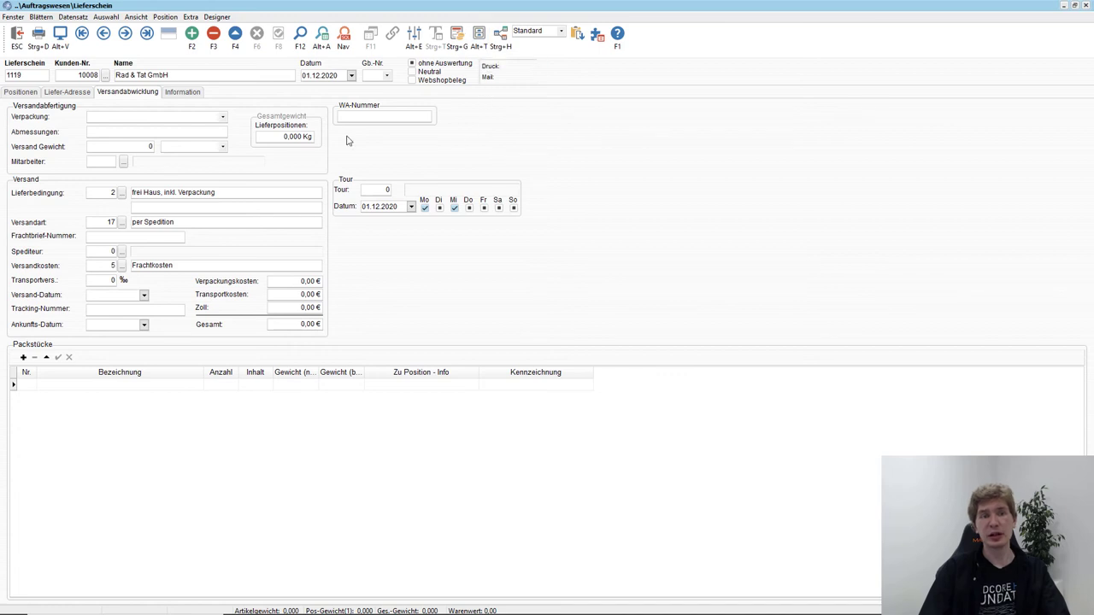
click(21, 92)
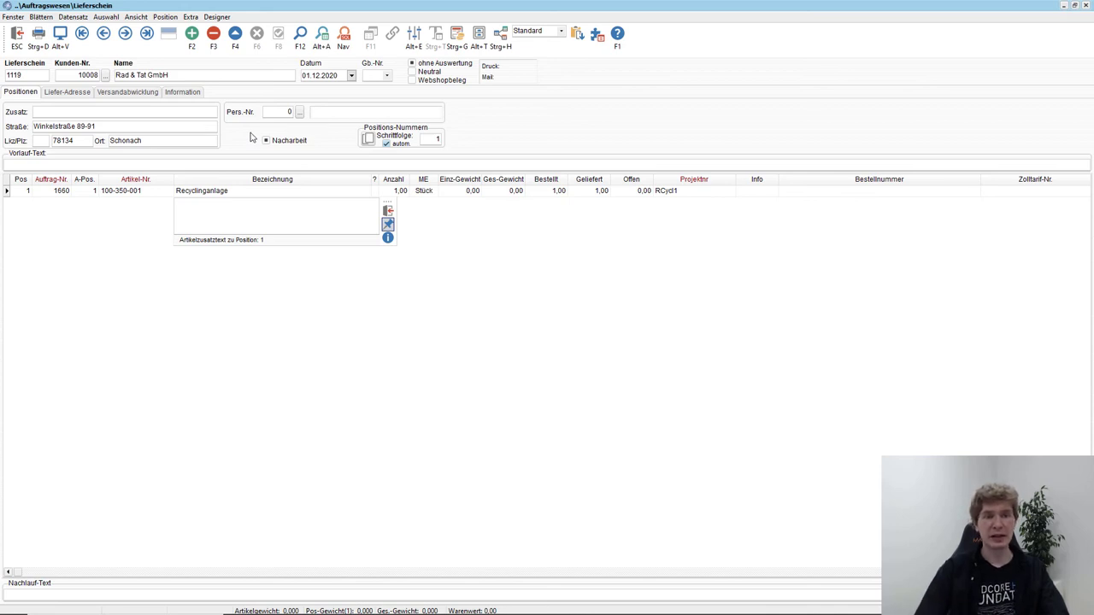
- Transfer the Recyclinganlage delivery note to an invoice, preview the invoice printout and close the invoice
click(453, 44)
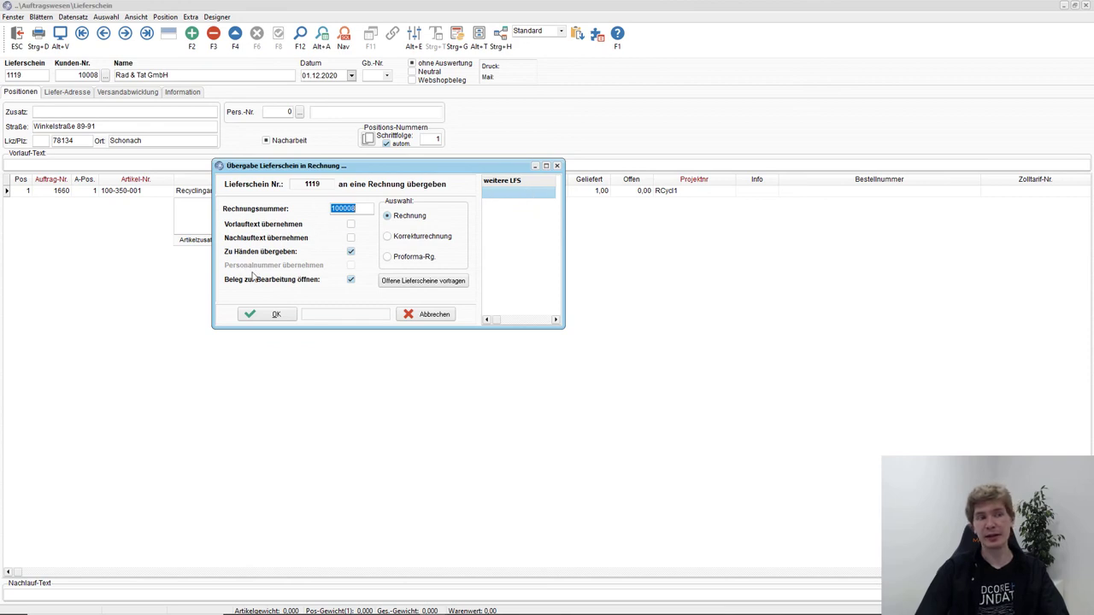
click(277, 315)
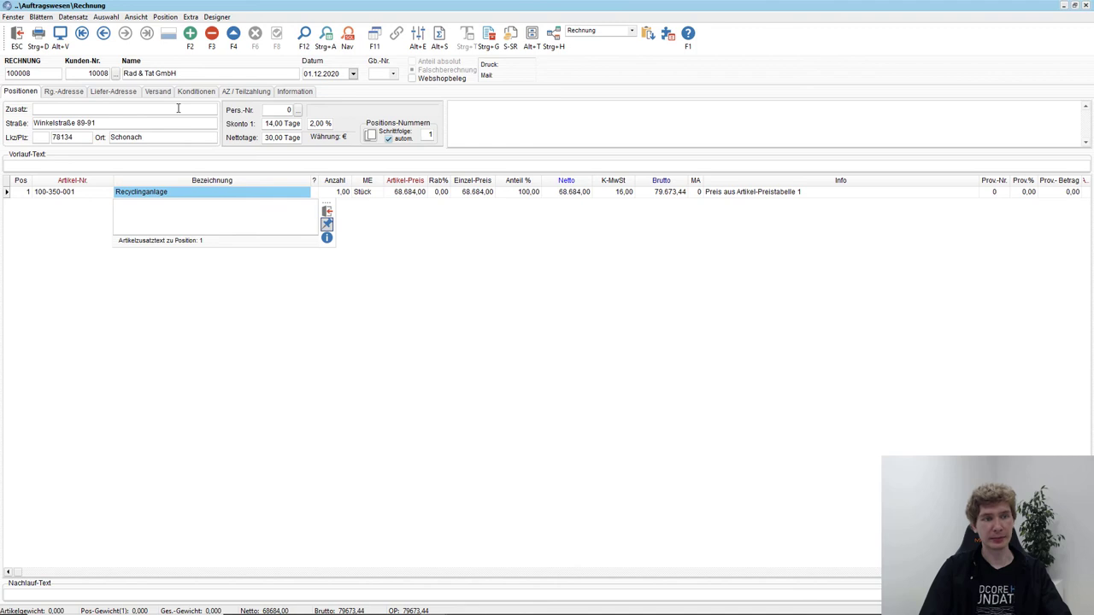
click(61, 35)
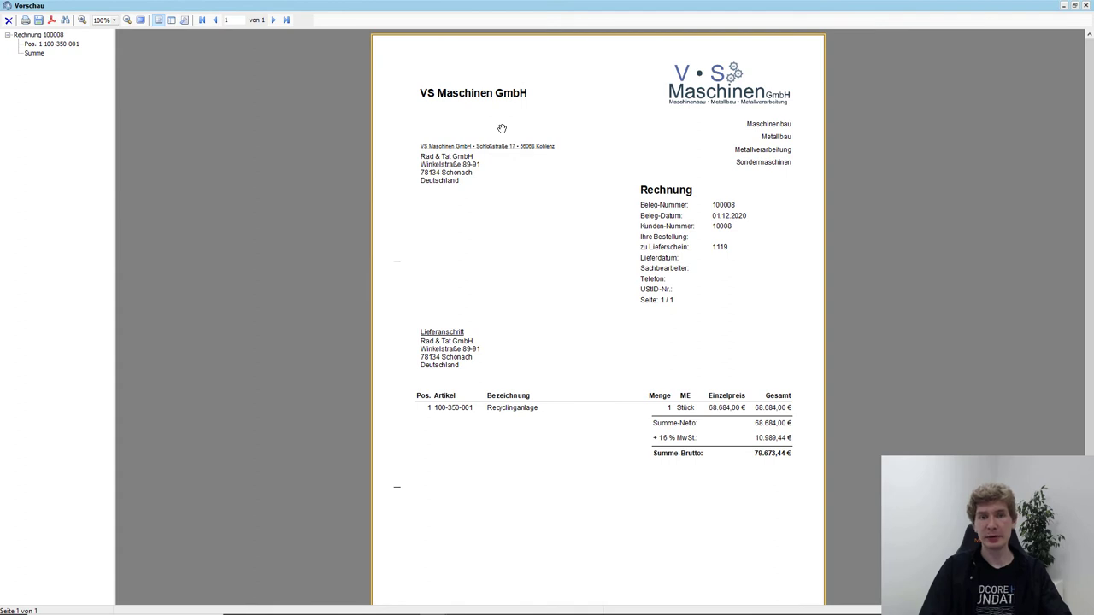
click(9, 20)
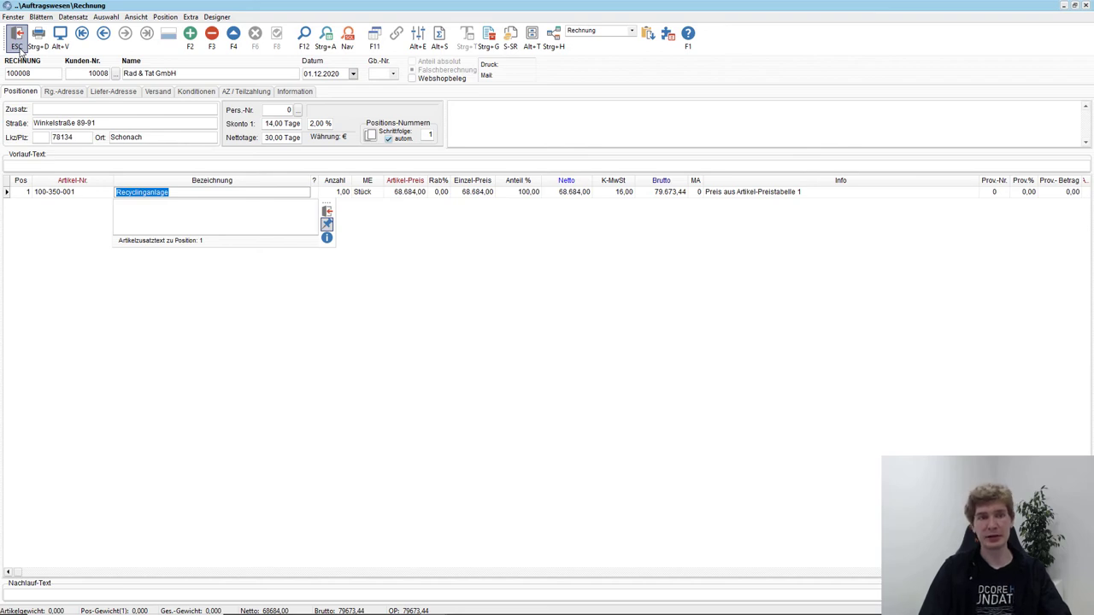
click(17, 43)
- Create a new customer order for Rad & Tat GmbH
click(361, 132)
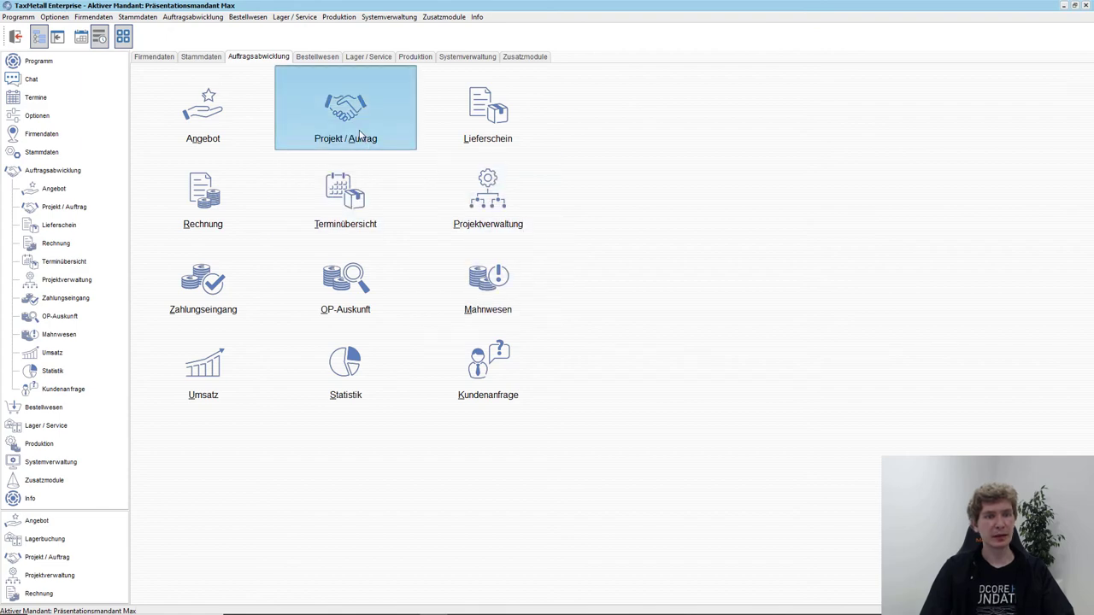
click(190, 34)
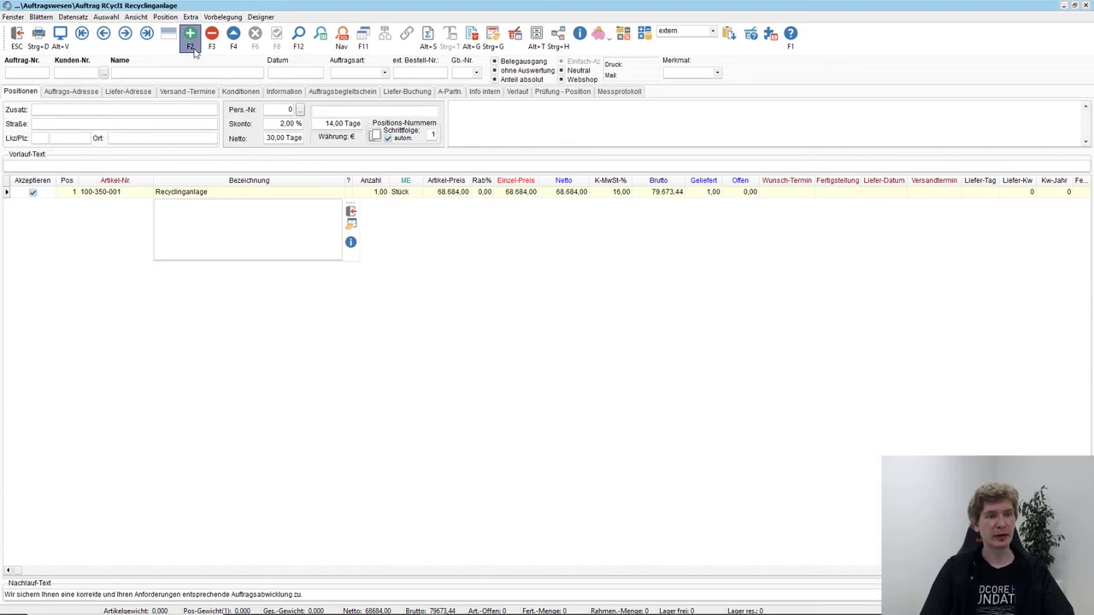
click(104, 73)
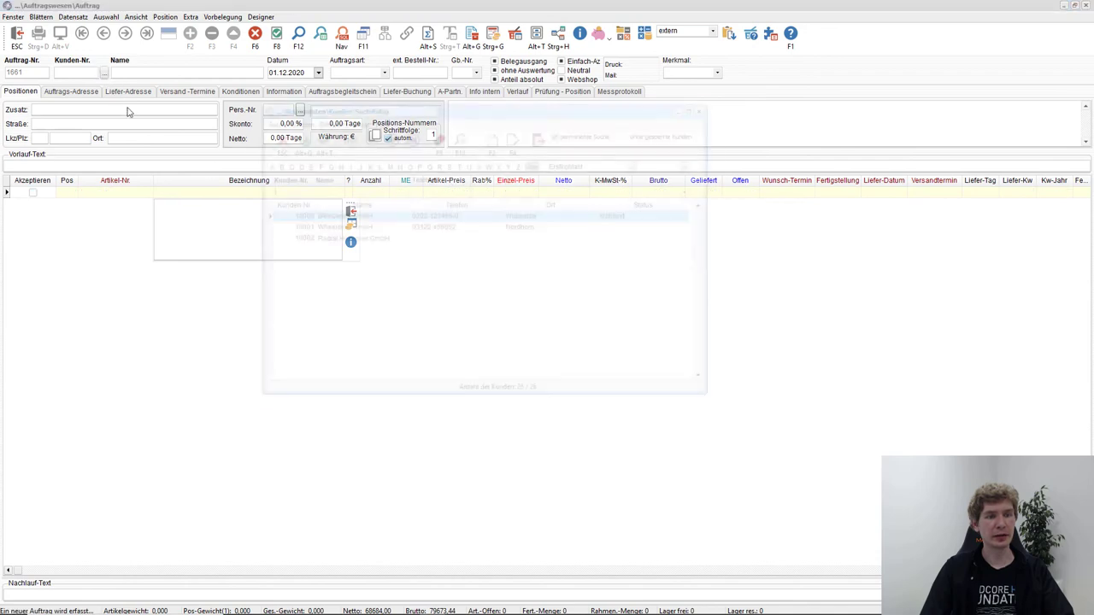
double_click(337, 307)
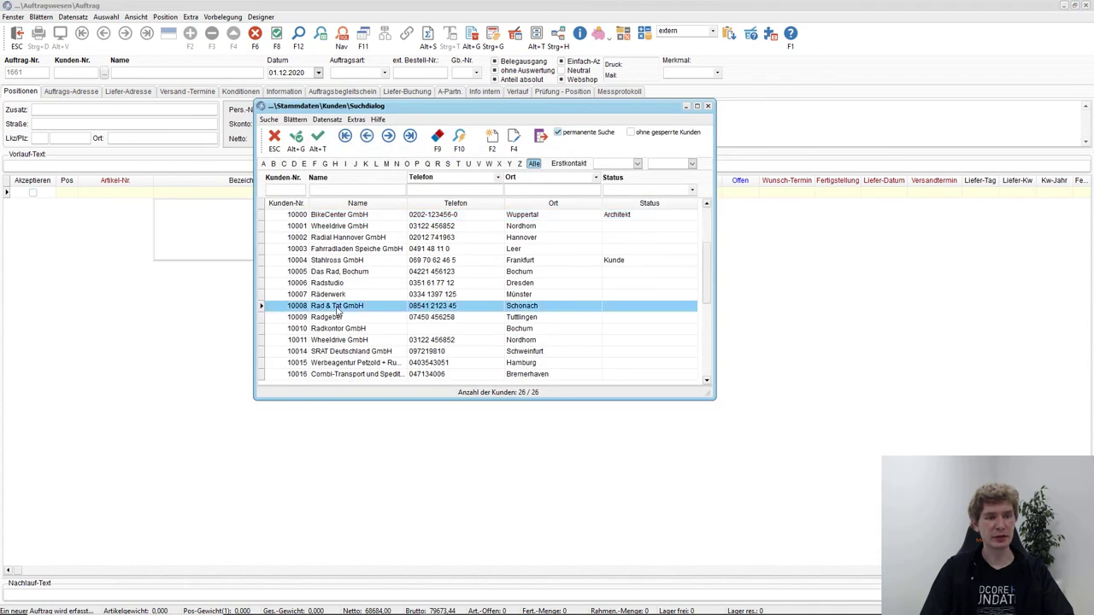
- Start inserting parts list positions into the new order, using article 100-350-001 Recyclinganlage as the source
click(105, 196)
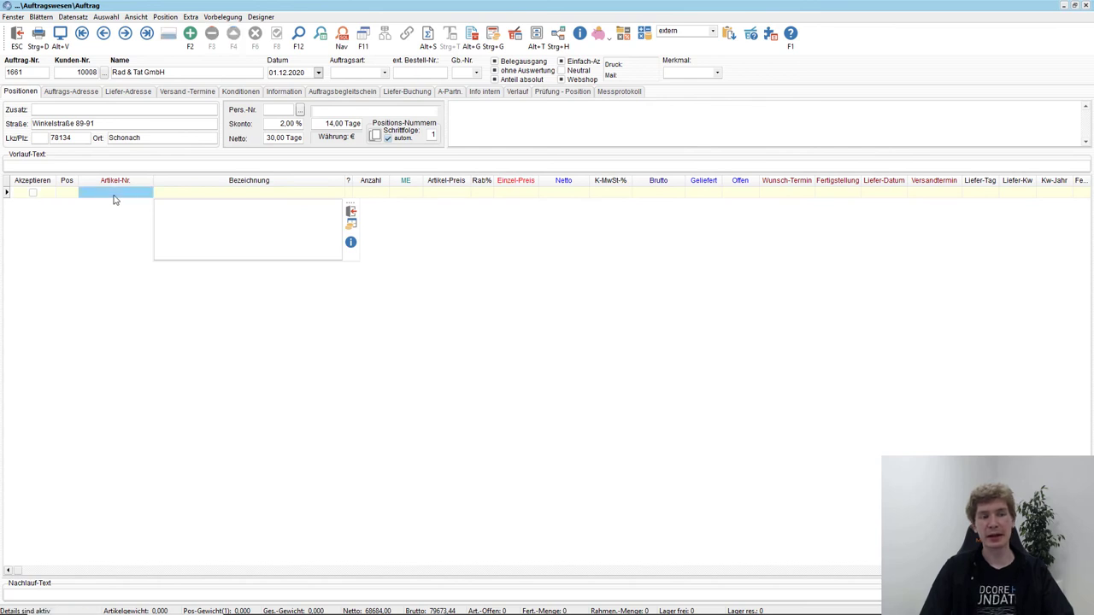
right_click(115, 200)
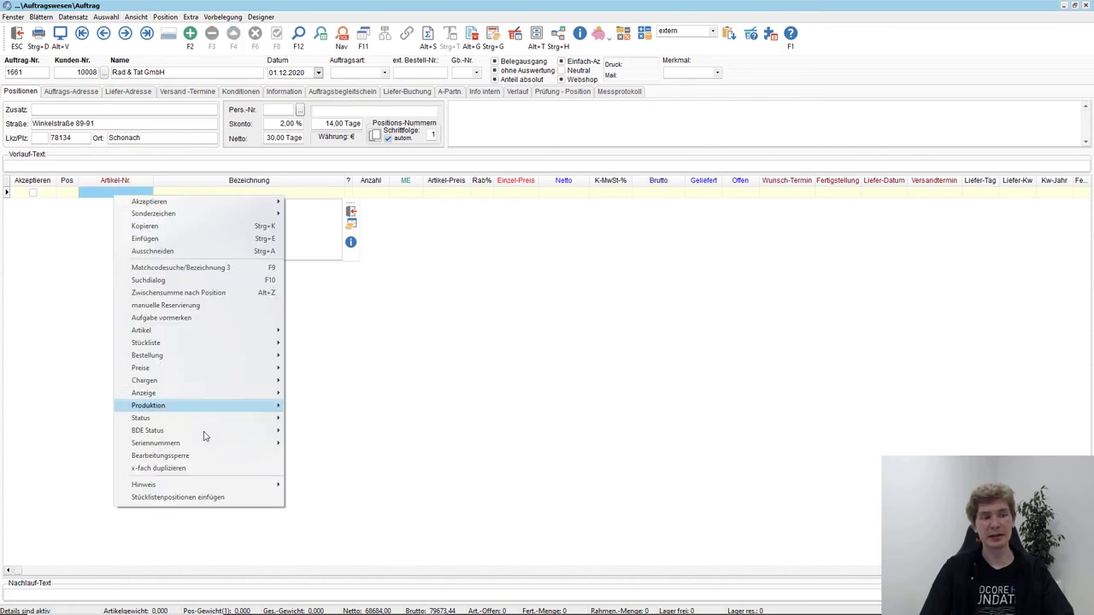
click(197, 499)
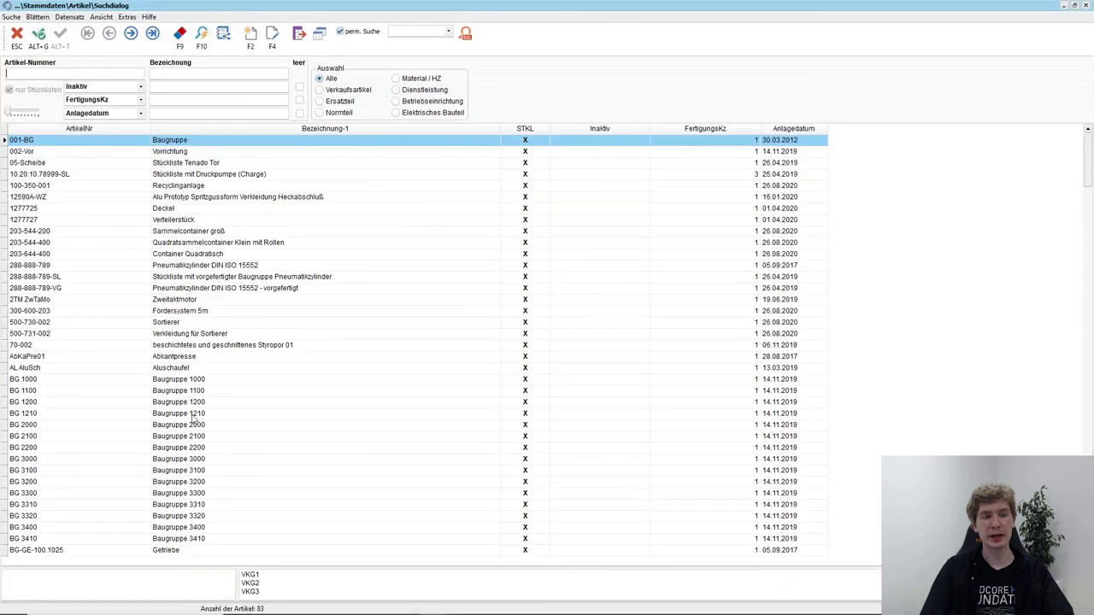
text(10.)
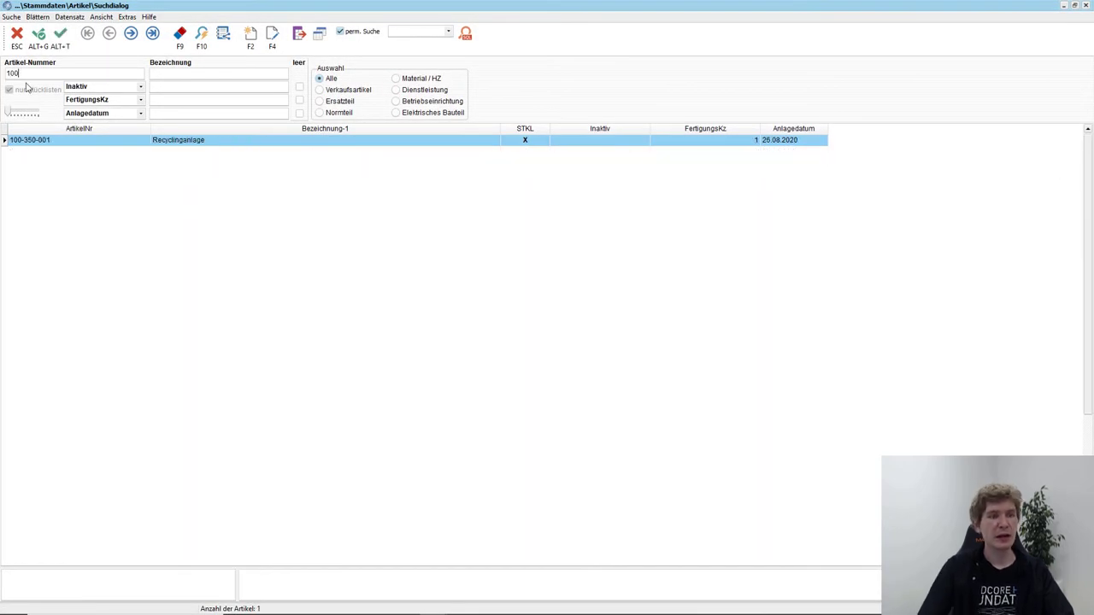
double_click(39, 141)
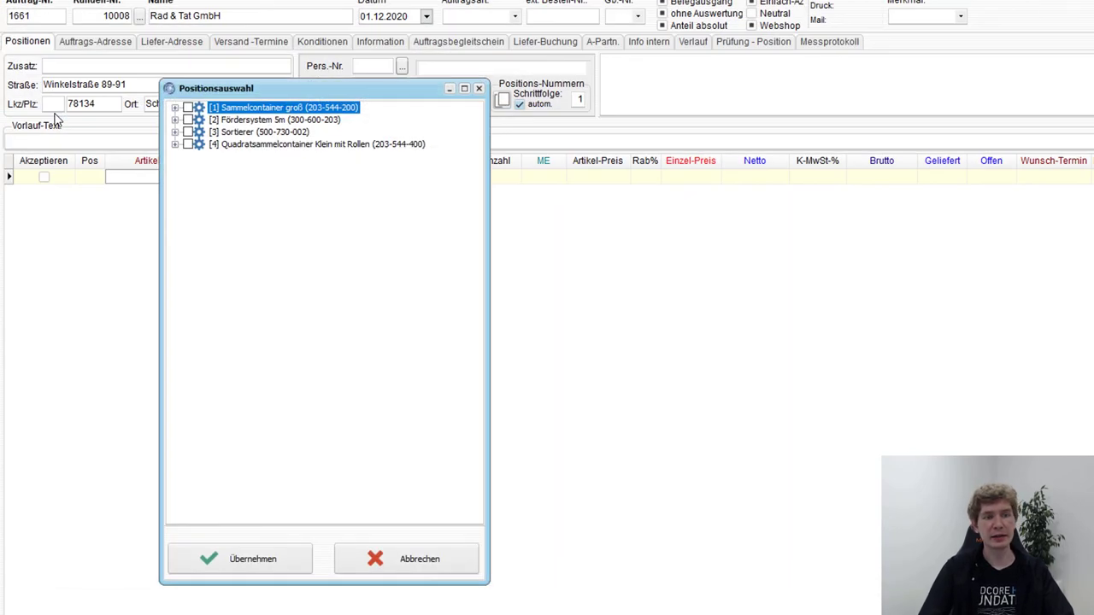
- Add the Quadratsammelcontainer Klein mit Rollen (203-544-400) from the parts list as an order position, then save and close the order
click(174, 145)
click(189, 157)
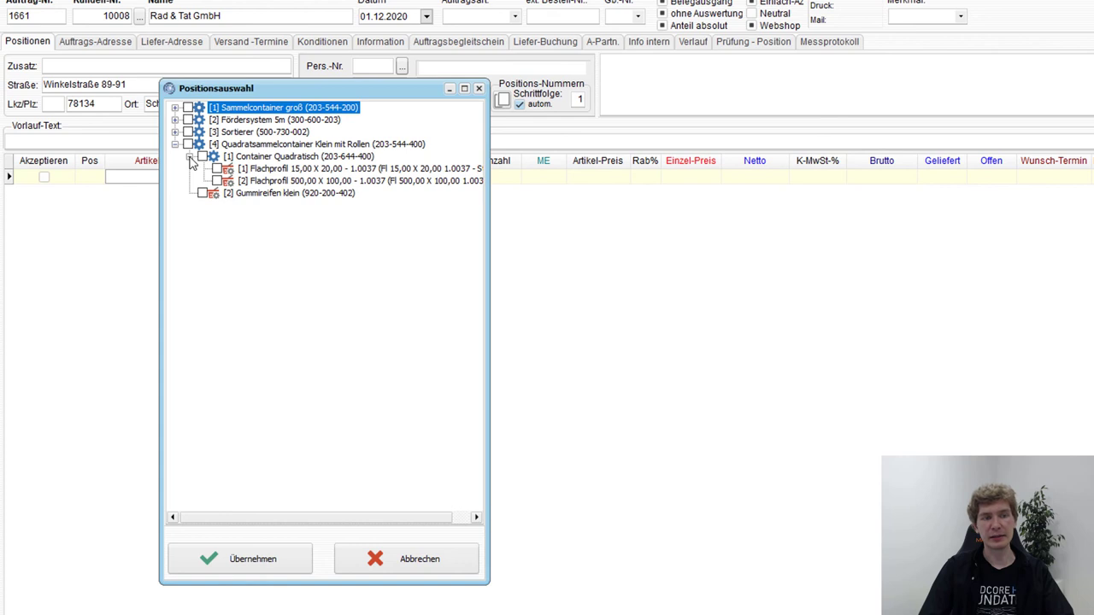
click(189, 156)
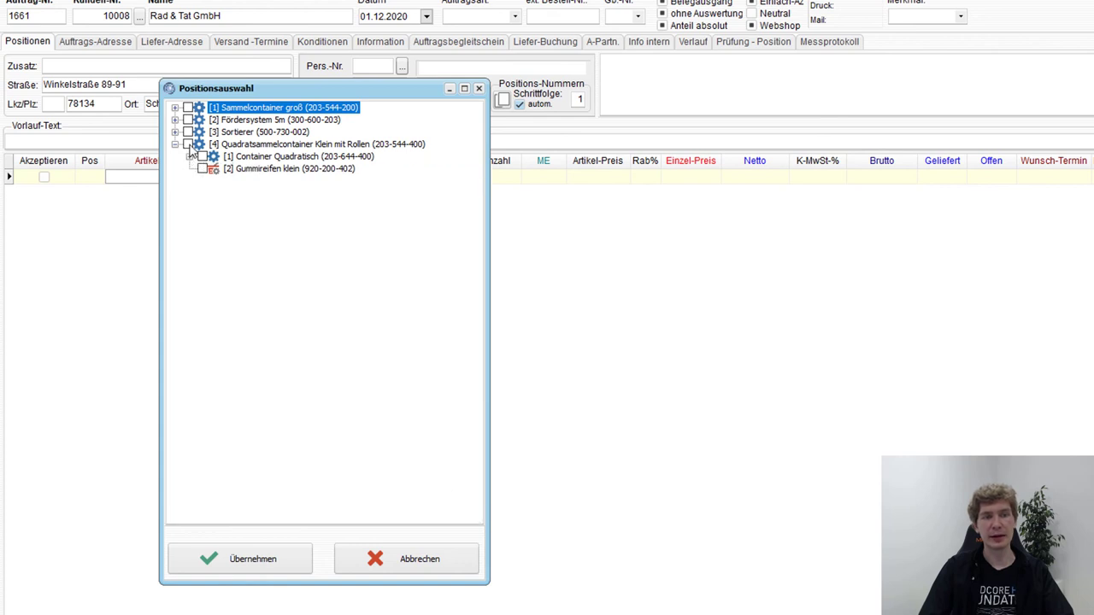
click(187, 145)
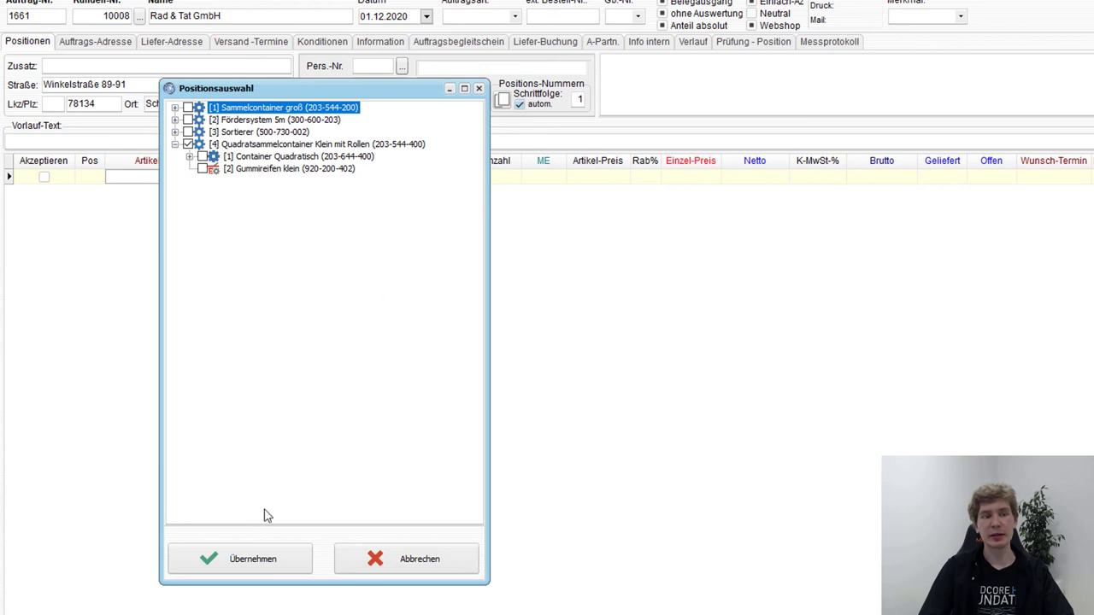
click(253, 561)
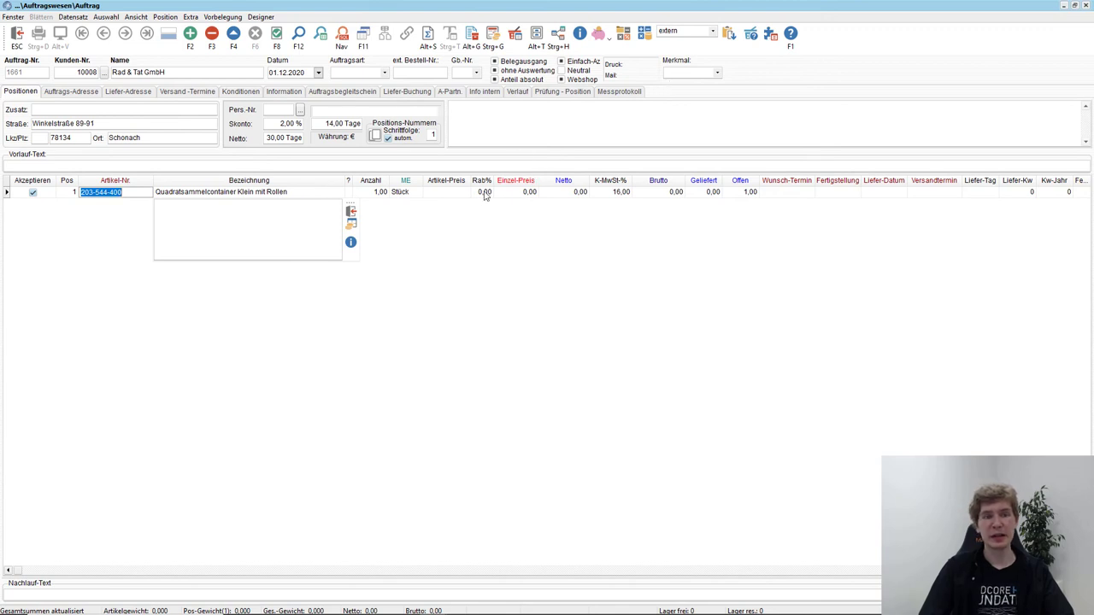
click(277, 34)
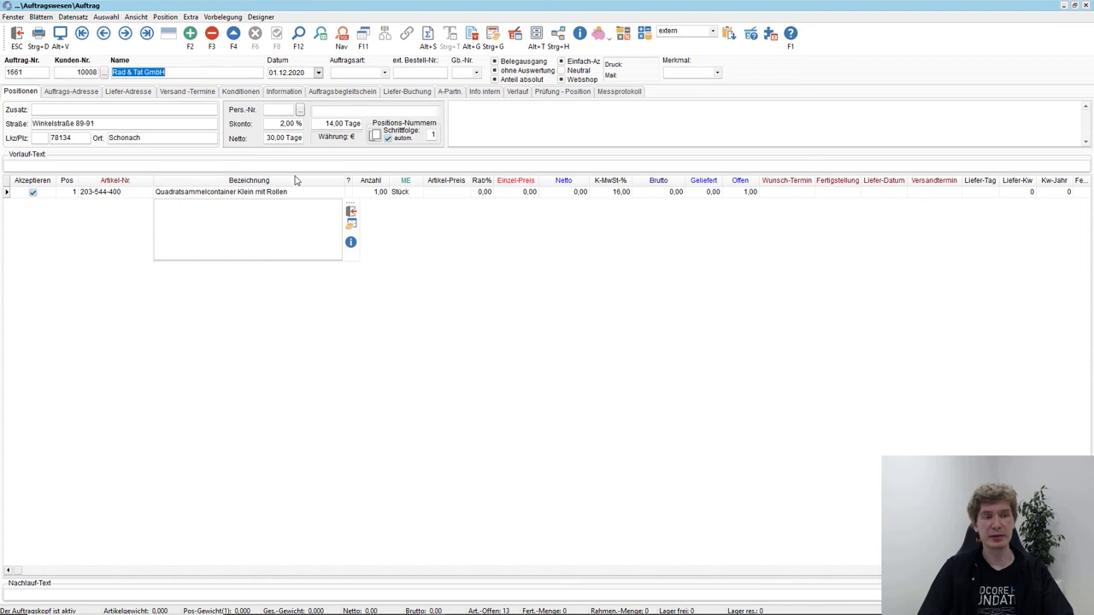
key(Escape)
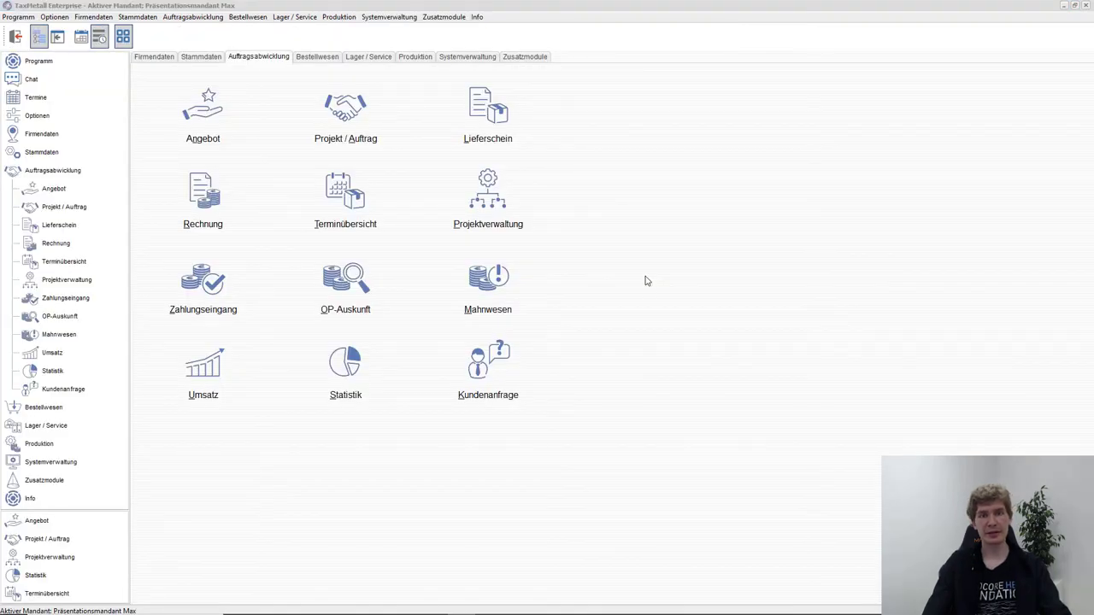
- Examine the quotations, orders, invoices and delivery notes linked to the Recyclinganlage project in project management, and close it
click(490, 224)
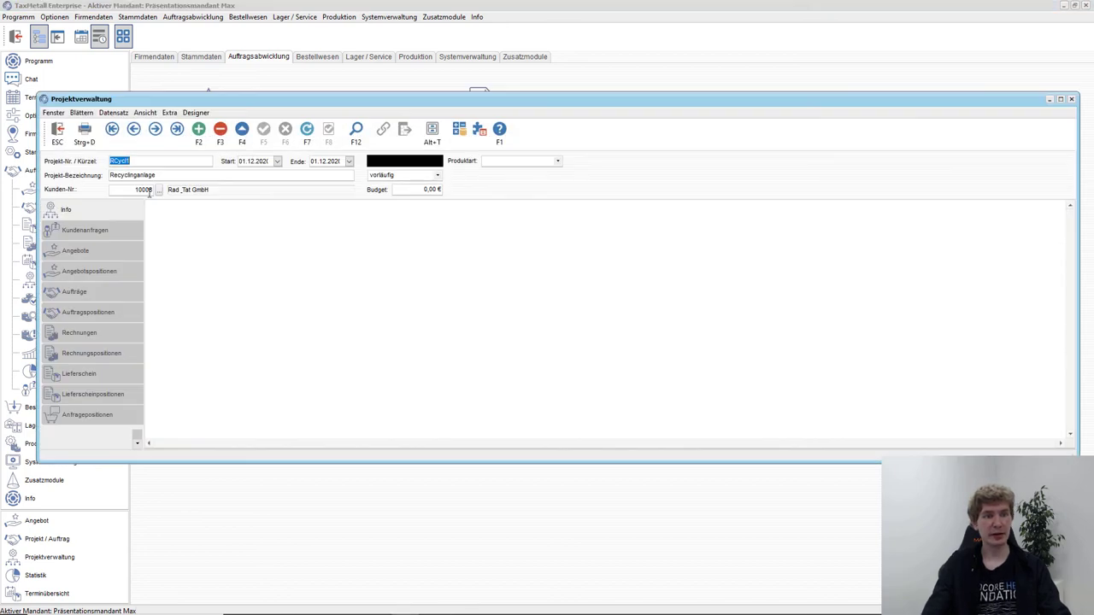
click(106, 259)
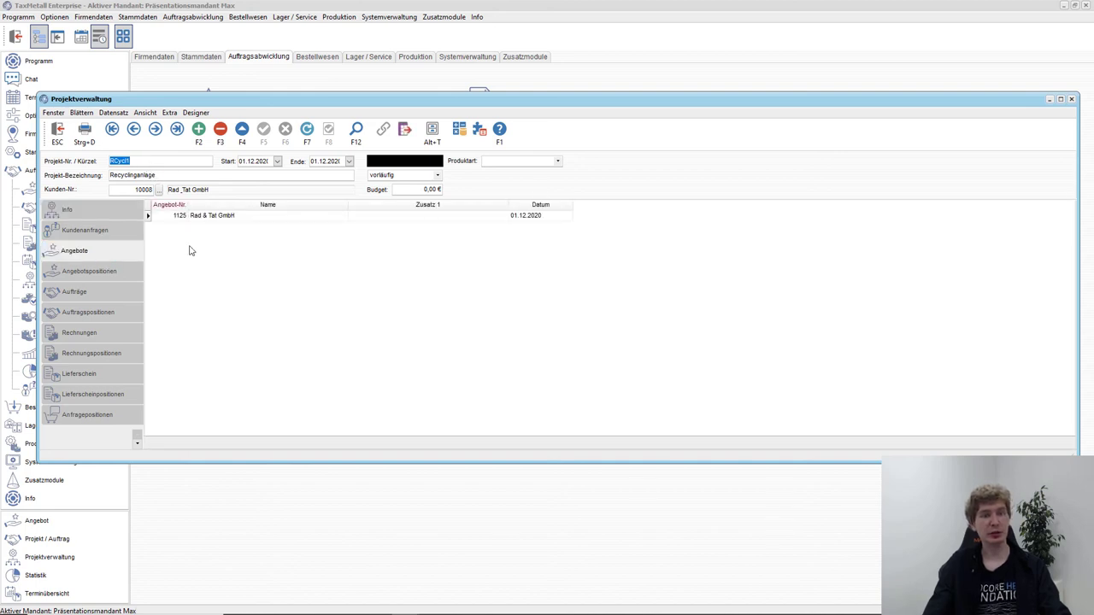
click(118, 292)
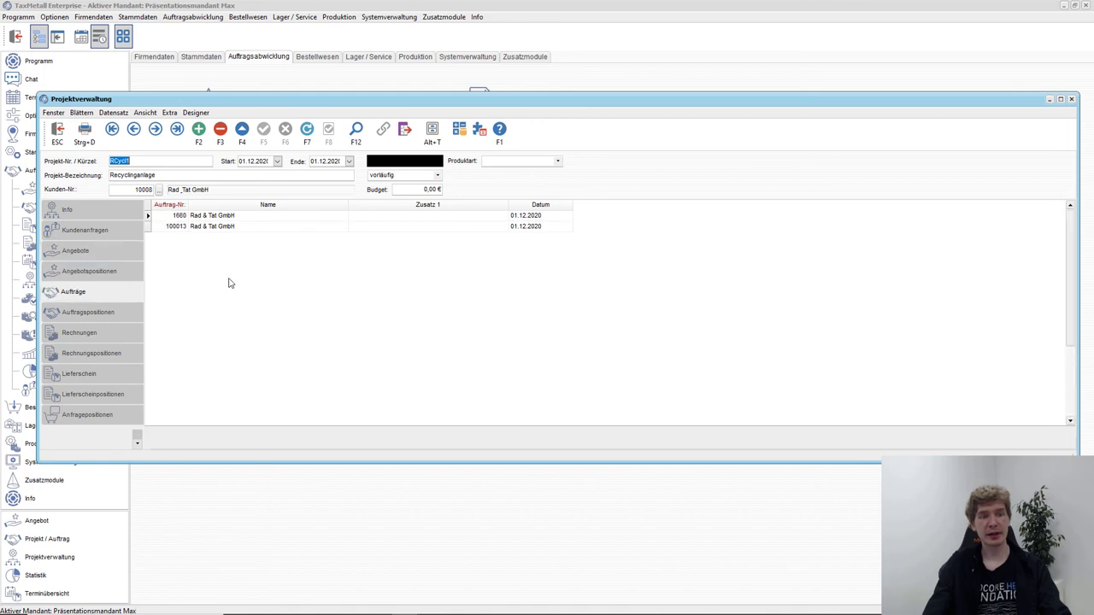
click(100, 335)
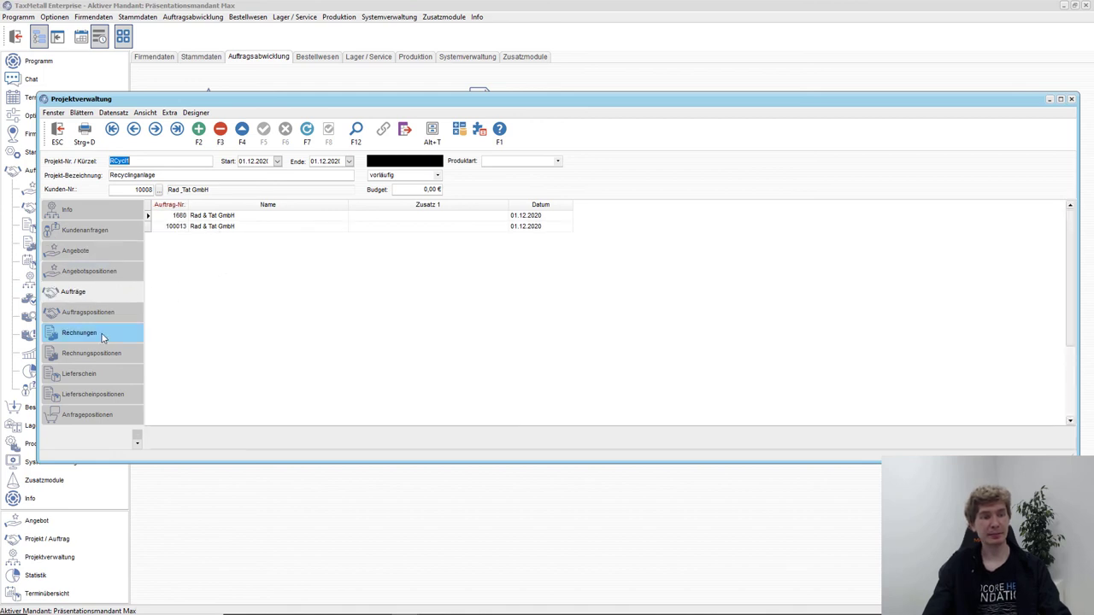
click(134, 378)
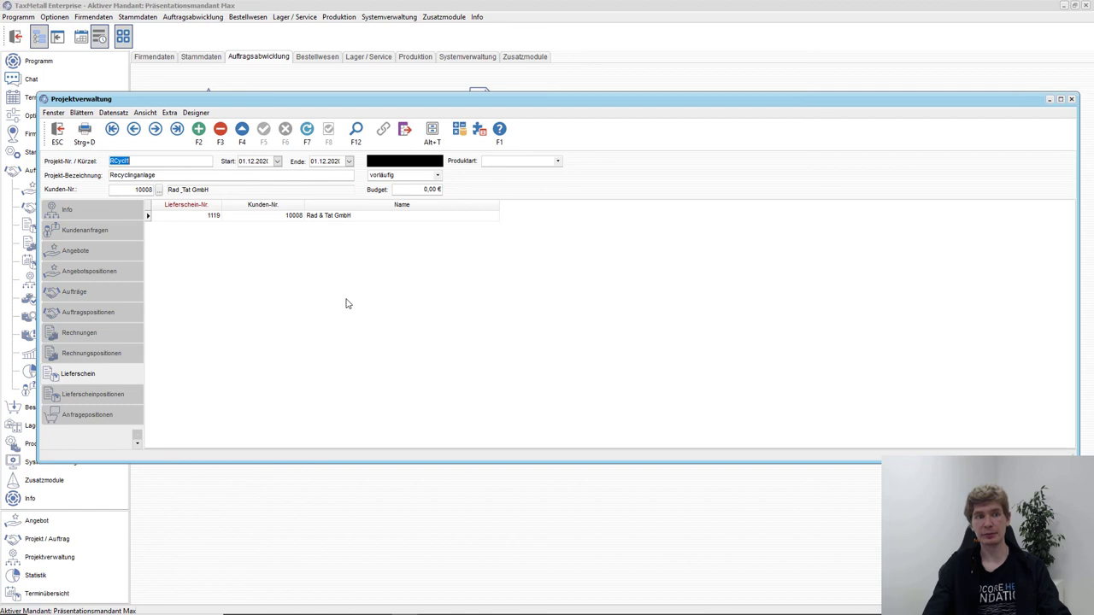
key(Escape)
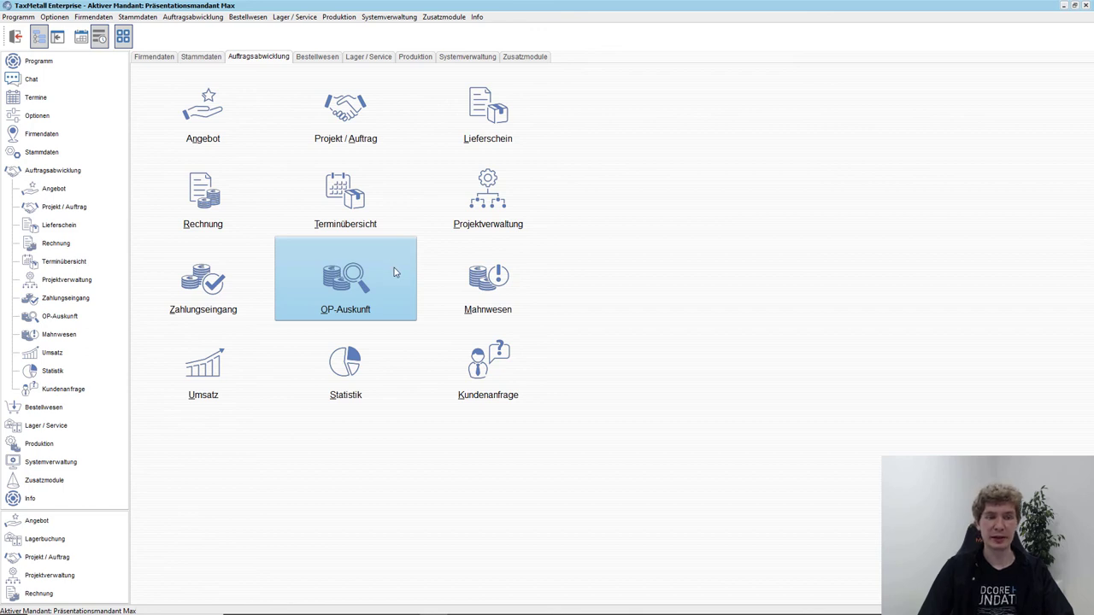
- Evaluate the order dates for all open positions across all orders, check the resulting list and close the overview
click(391, 213)
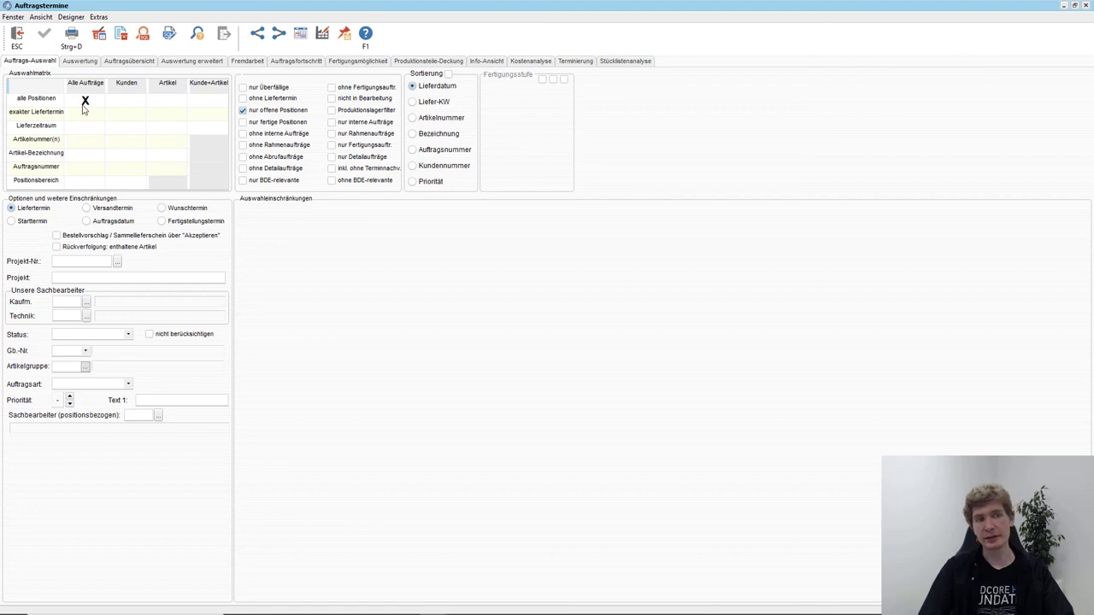
click(122, 100)
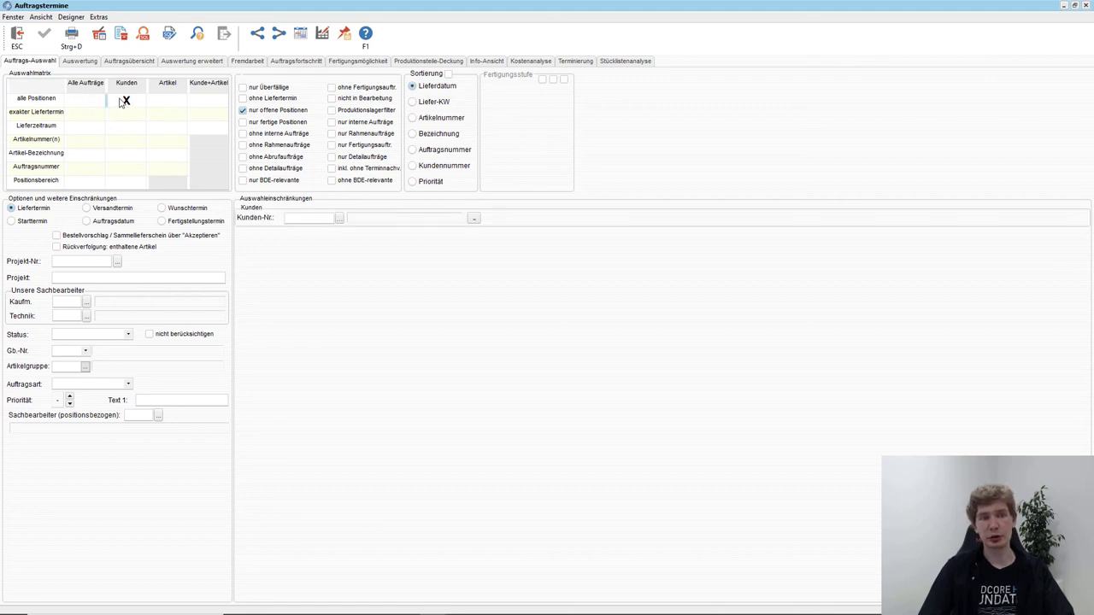
click(82, 127)
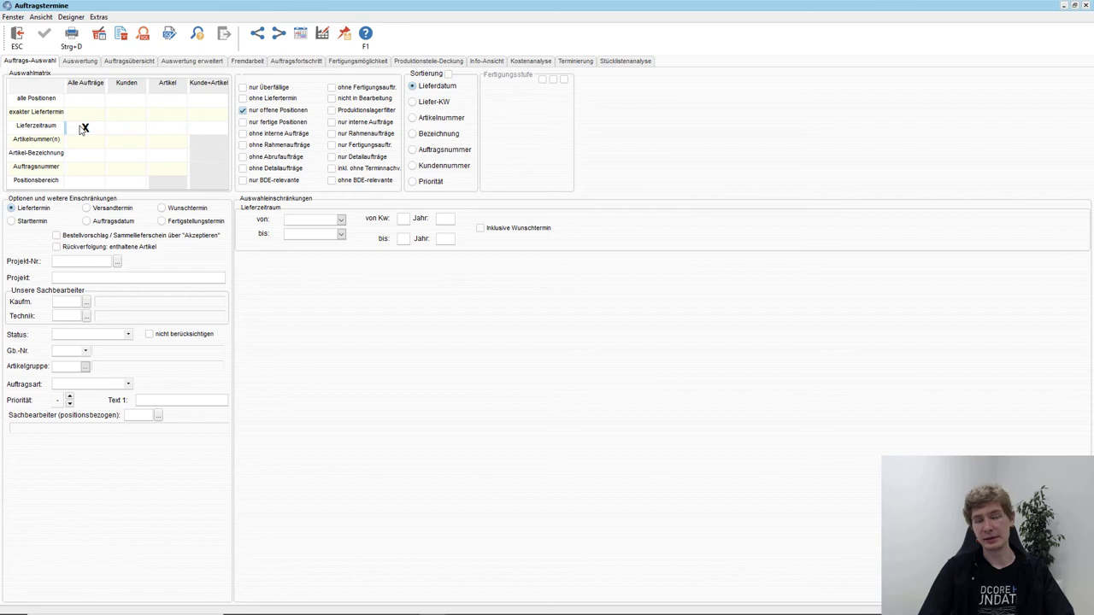
click(88, 103)
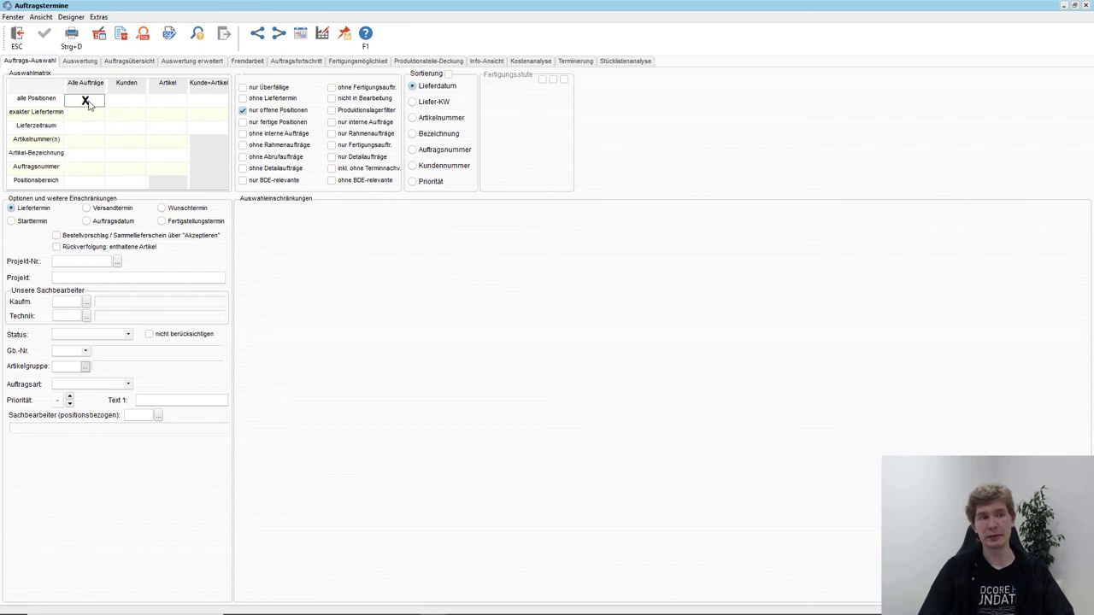
click(89, 61)
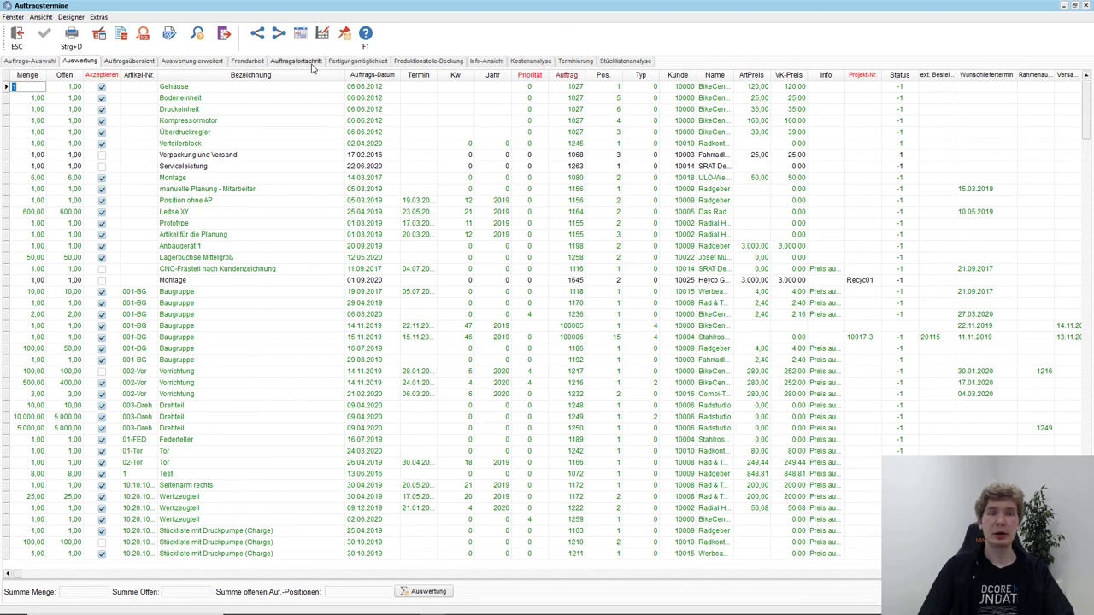
click(23, 52)
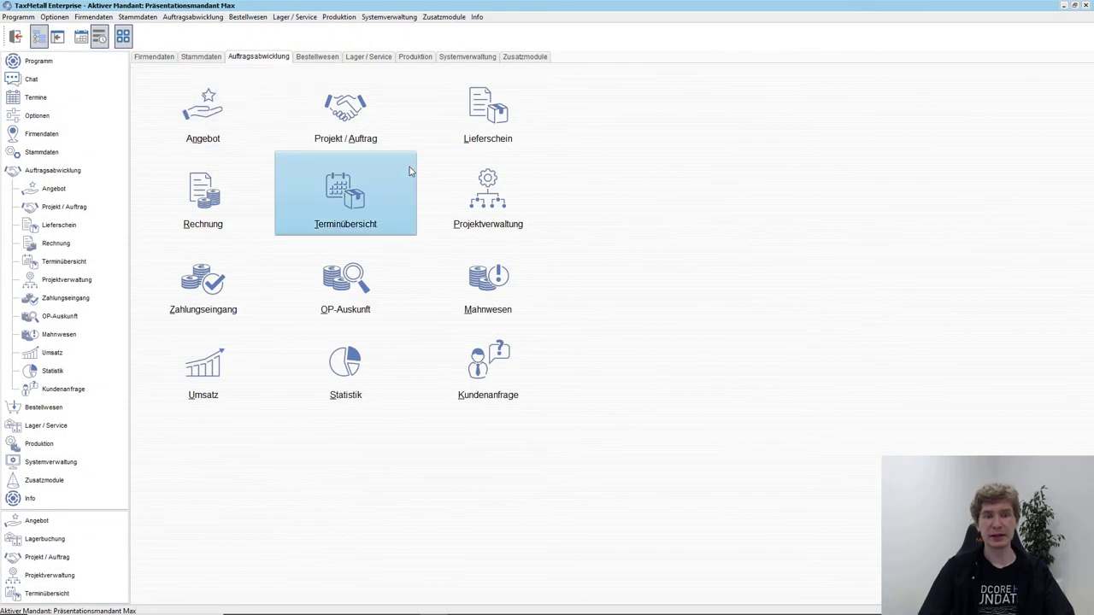
- Open the Business-Cockpit, examine its finance charts and the Rechnungssummen evaluation definition, and close it
click(459, 58)
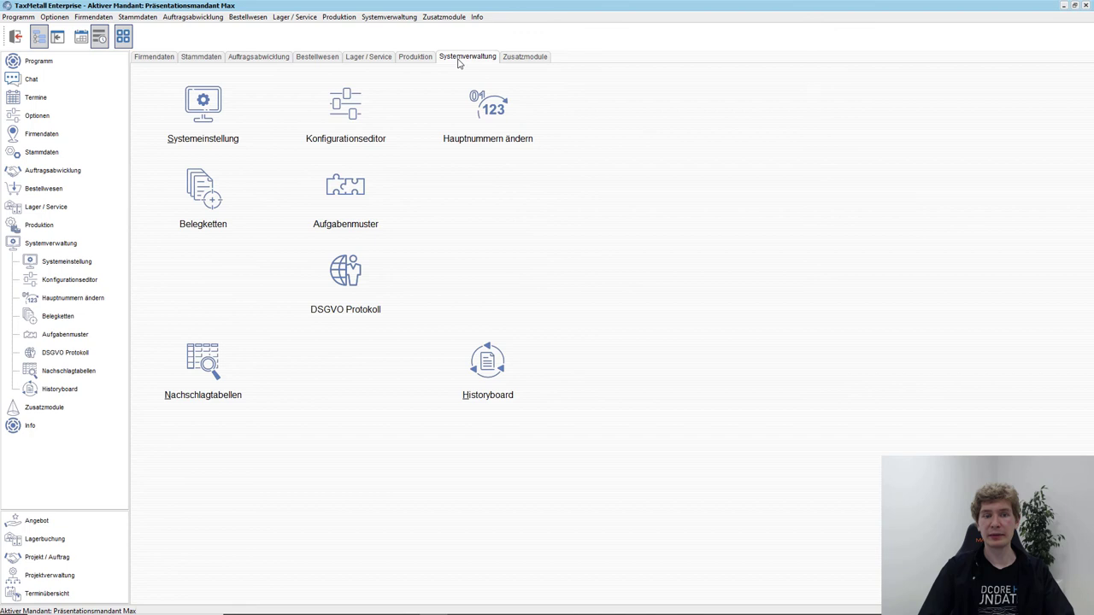
click(508, 62)
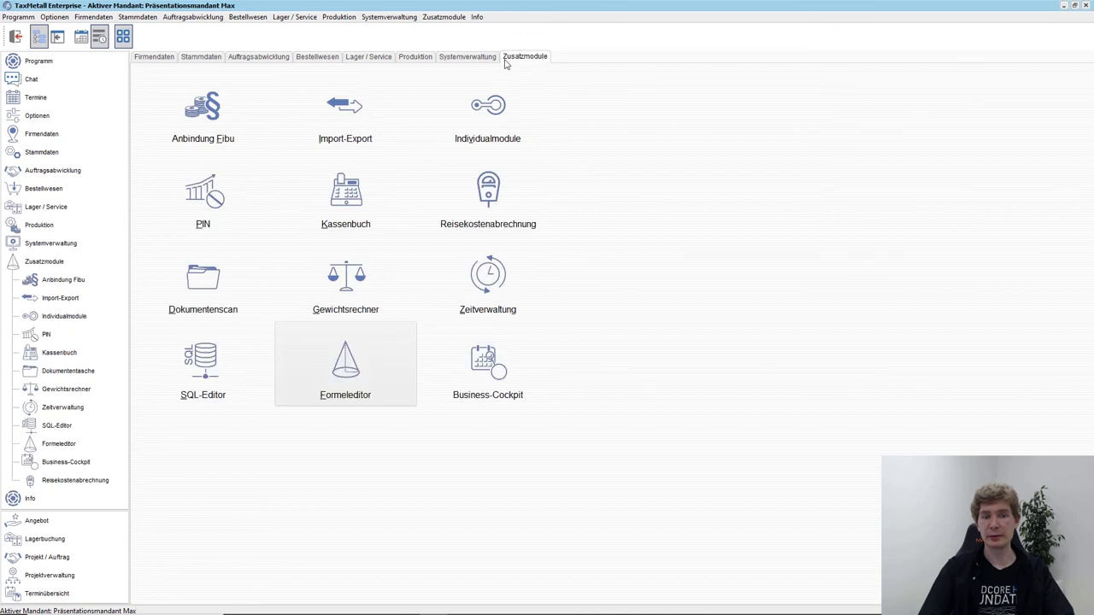
click(527, 362)
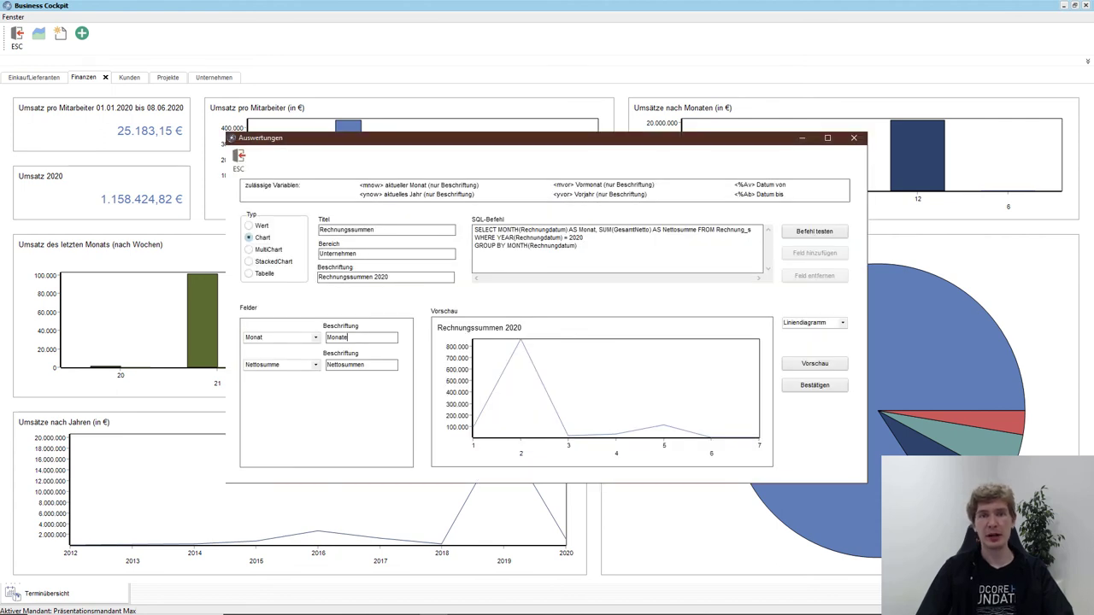
key(Escape)
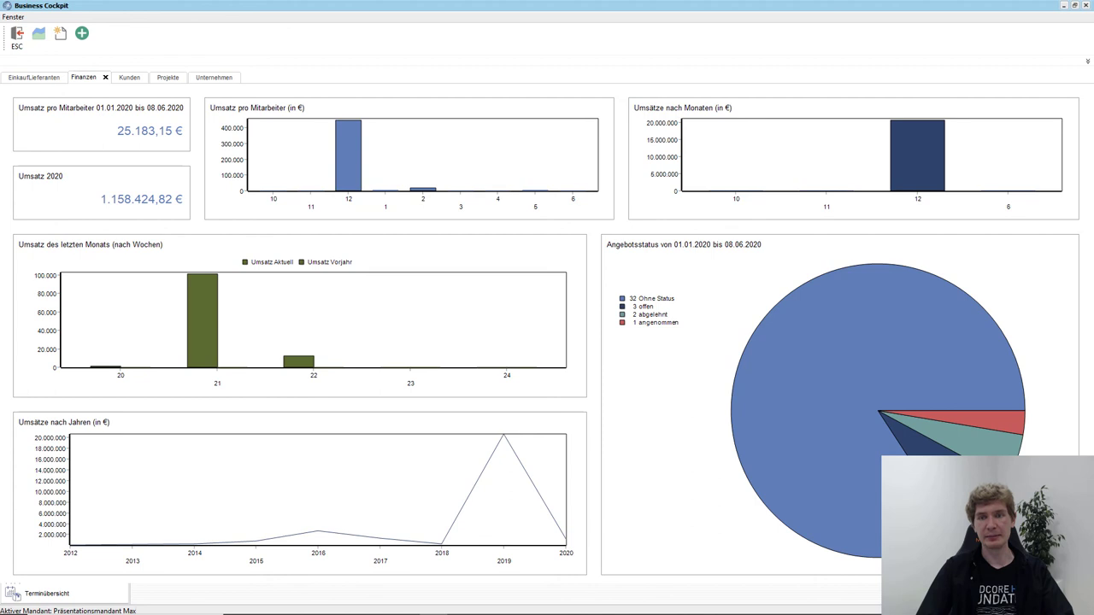
key(Escape)
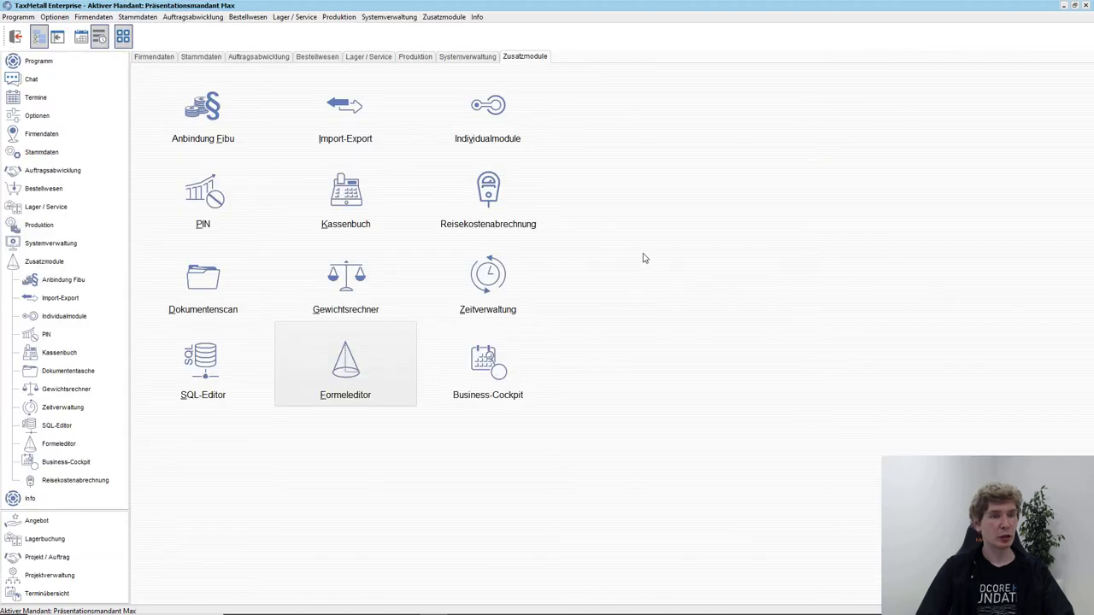
- Open the order processing statistics and examine the evaluation parameters and available report variants
click(288, 58)
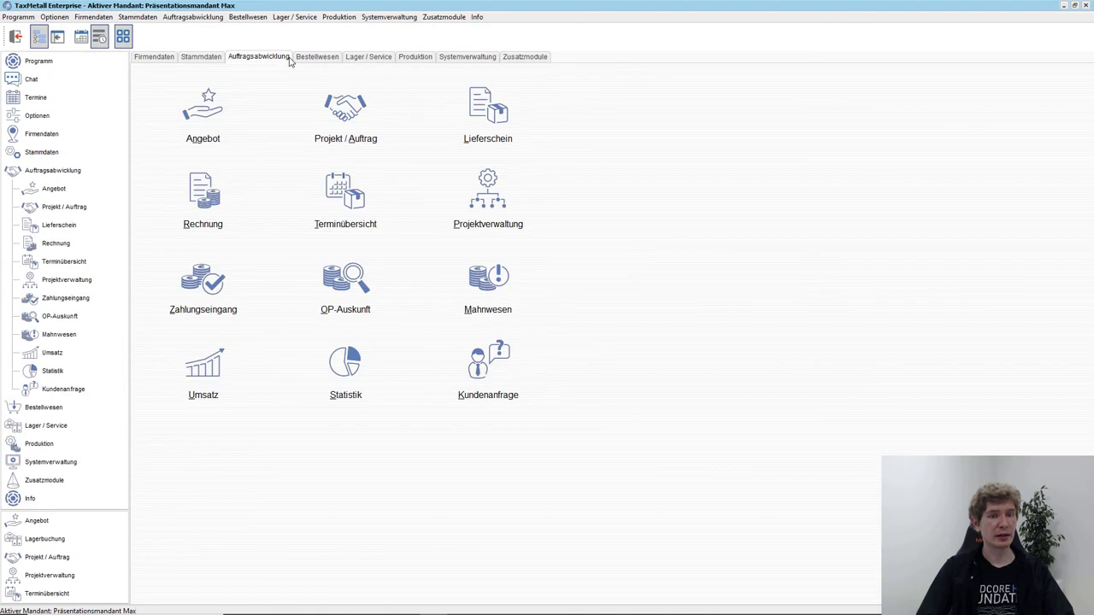
click(344, 365)
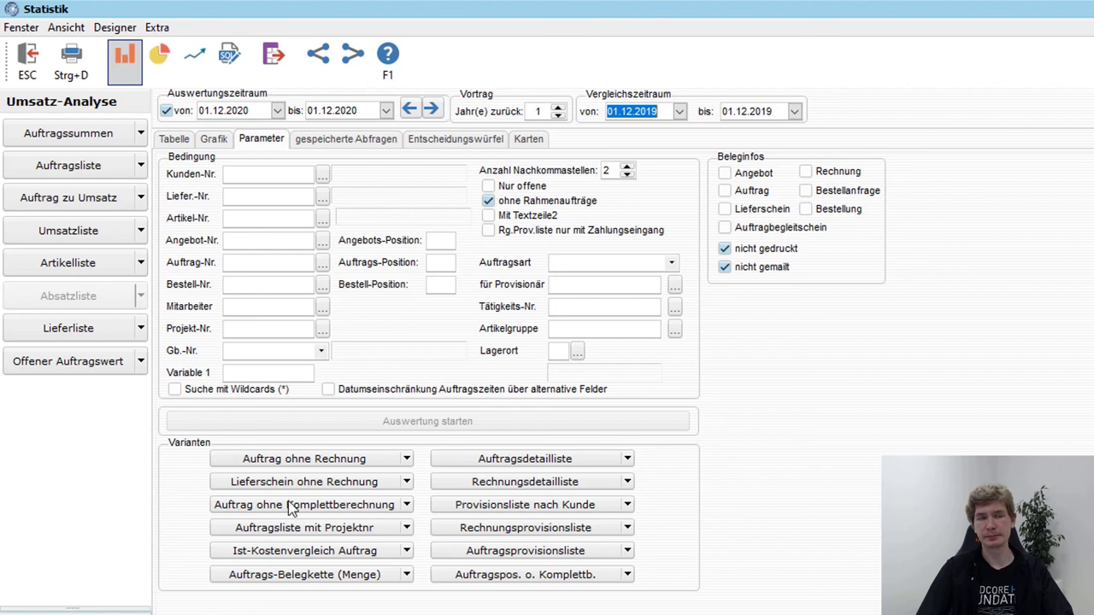
key(Escape)
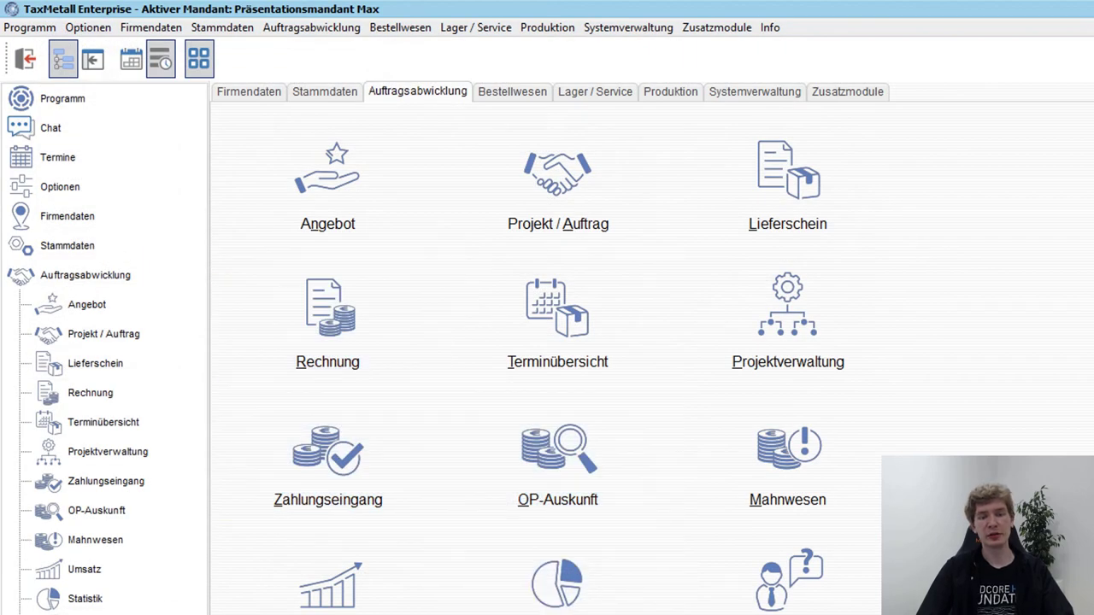
click(634, 596)
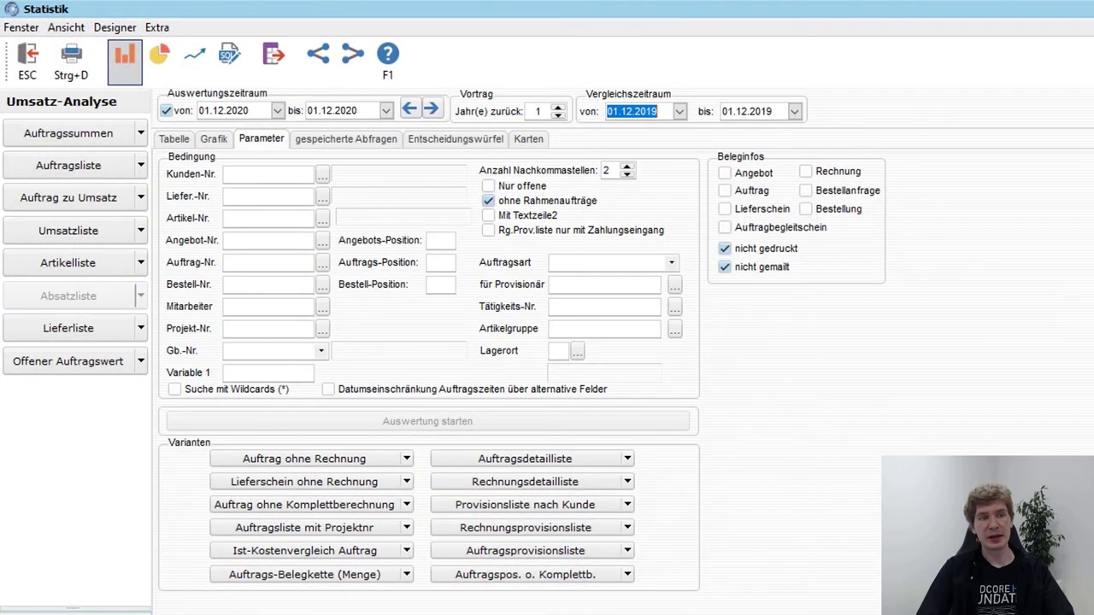